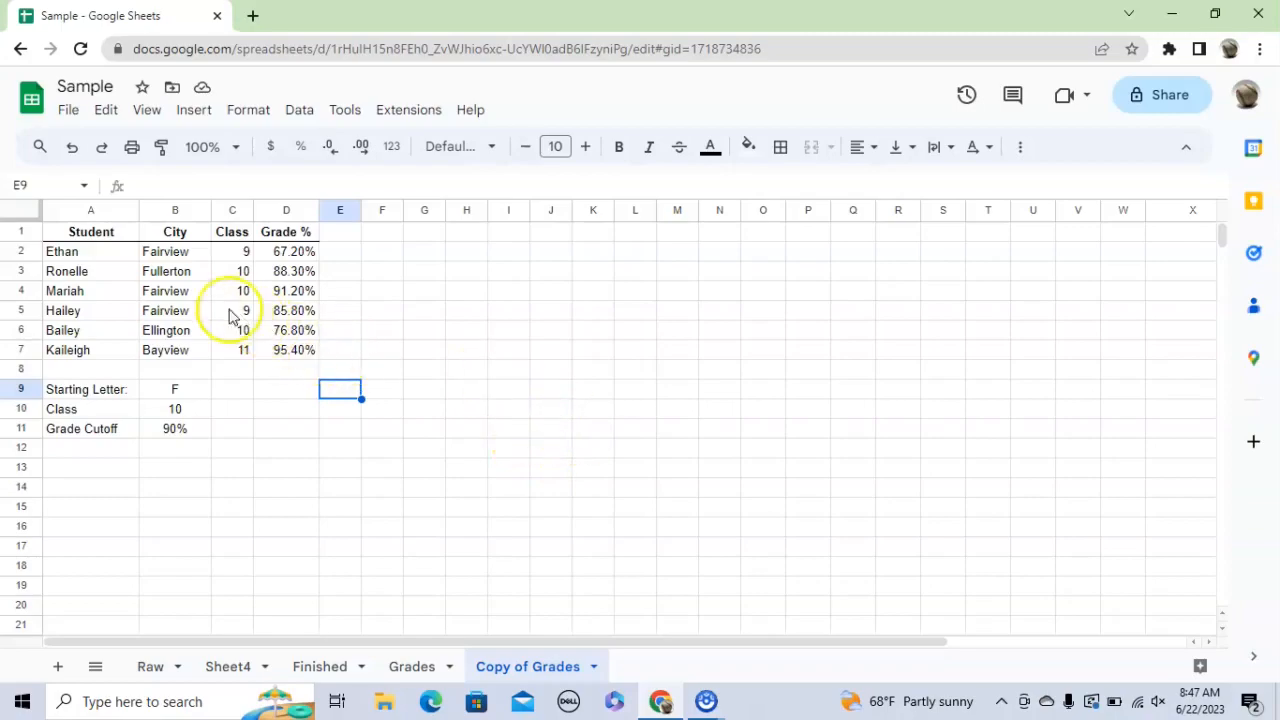
Step: Select the city cells B2:B7 and start a conditional formatting rule for them
click(177, 251)
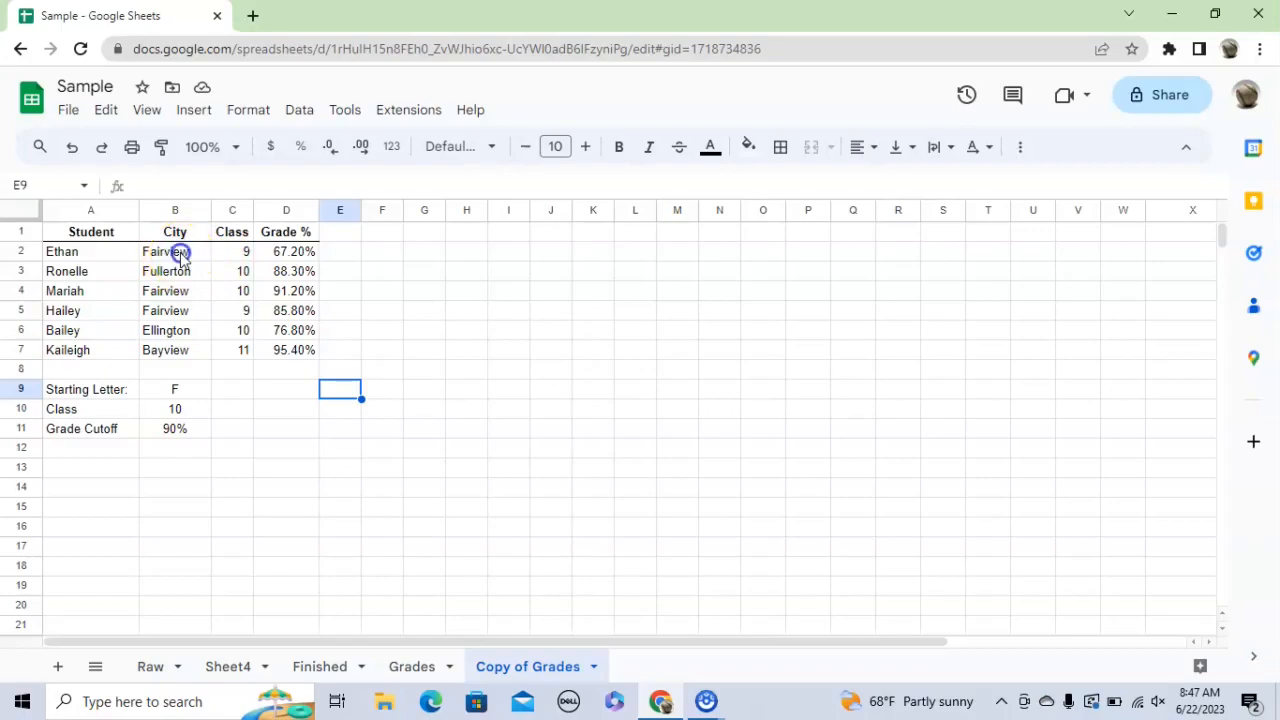
drag(178, 333, 180, 352)
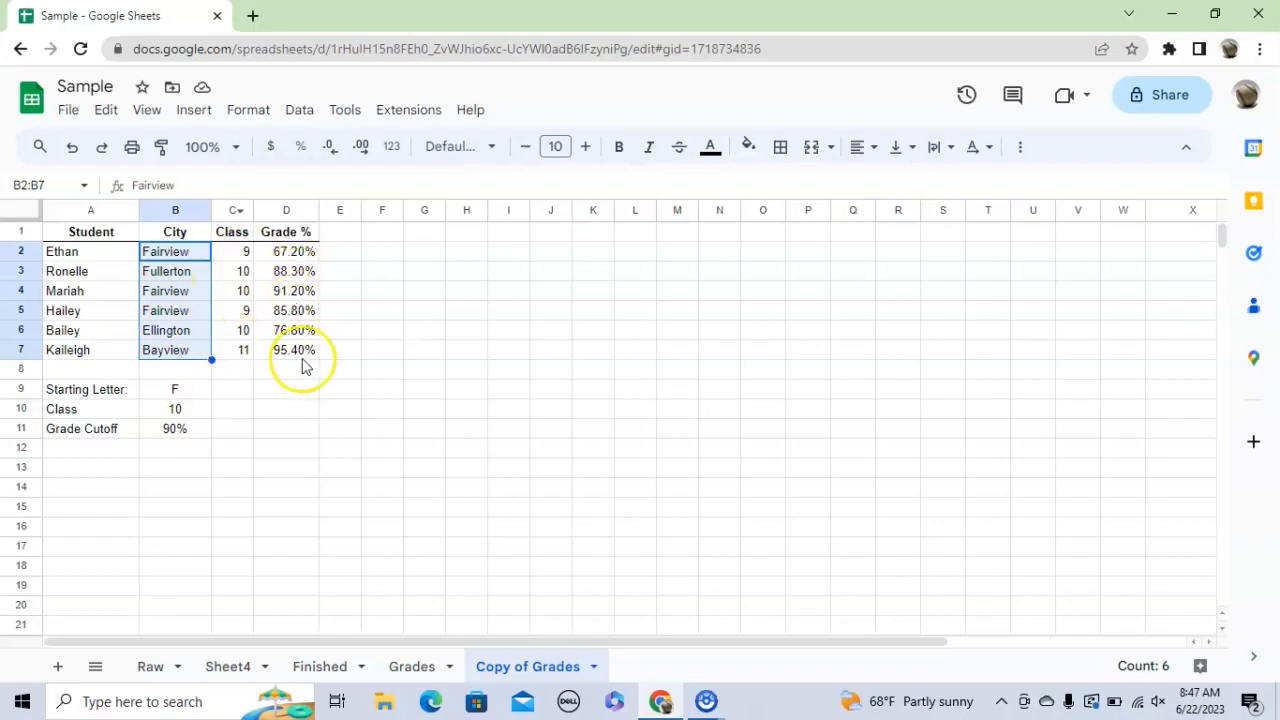
click(248, 110)
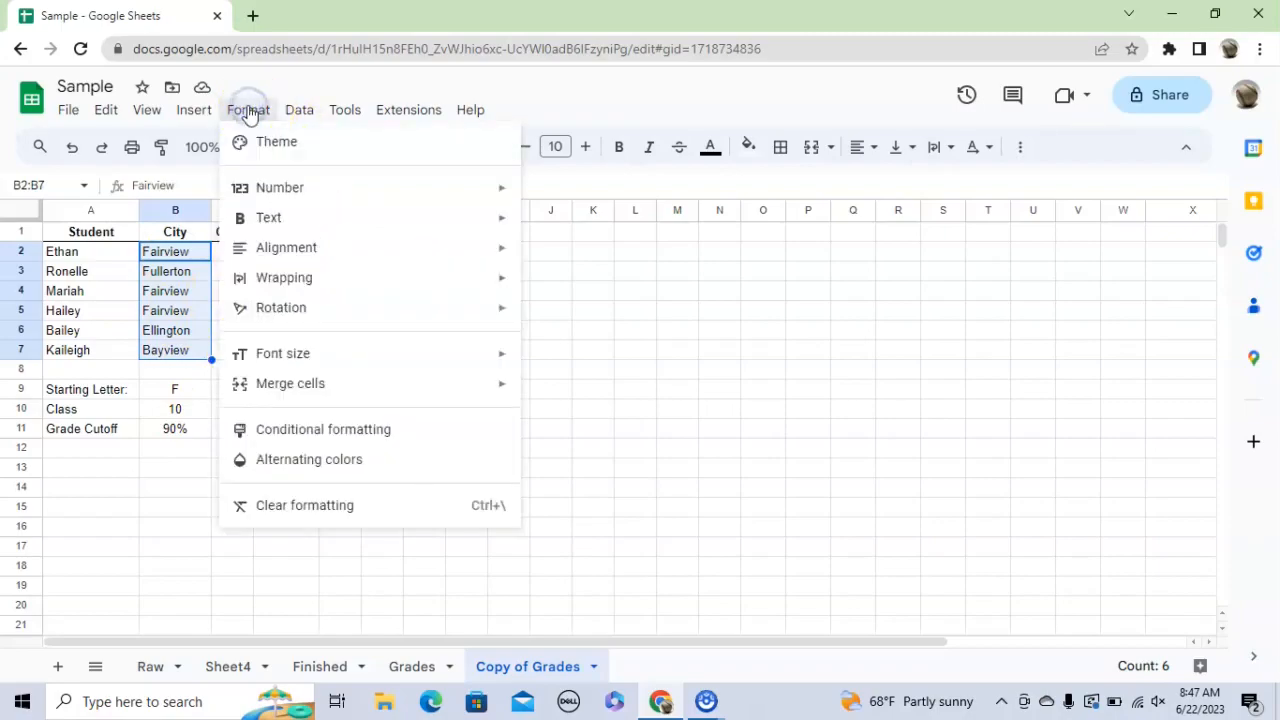
click(338, 436)
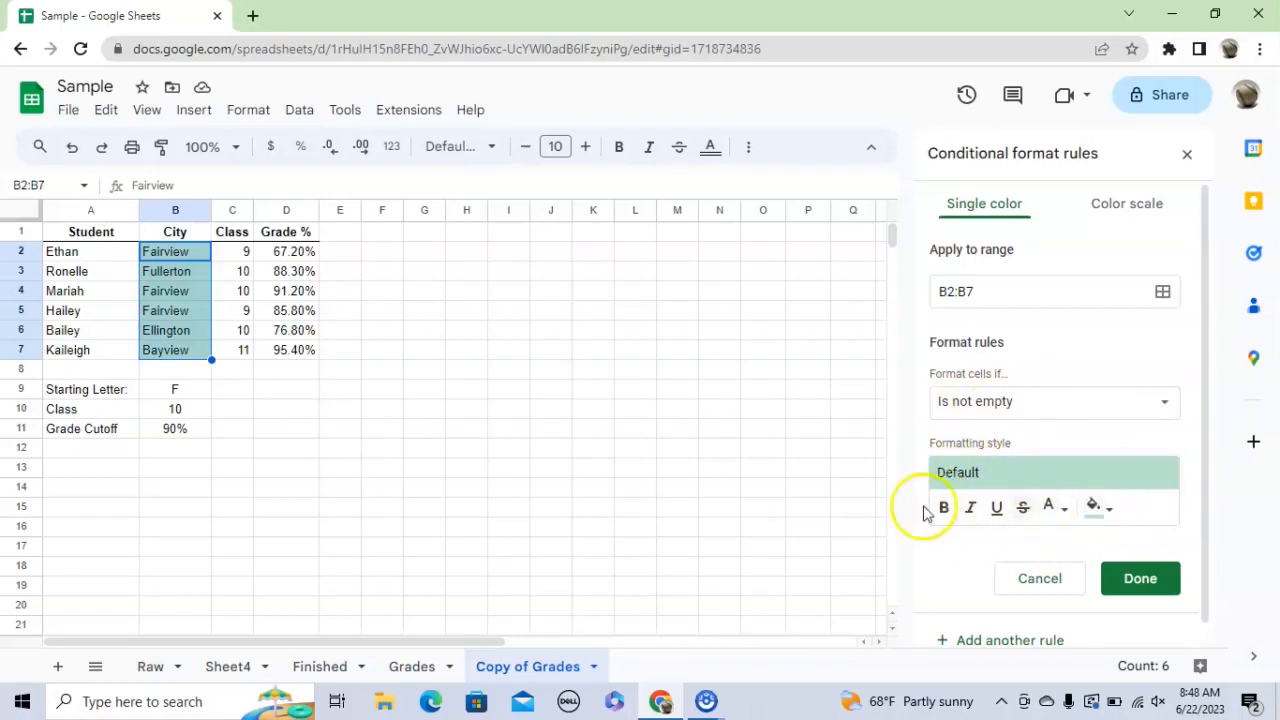
Step: Try red and purple fill colors in the rule's formatting style, and set the fill to none
click(1103, 508)
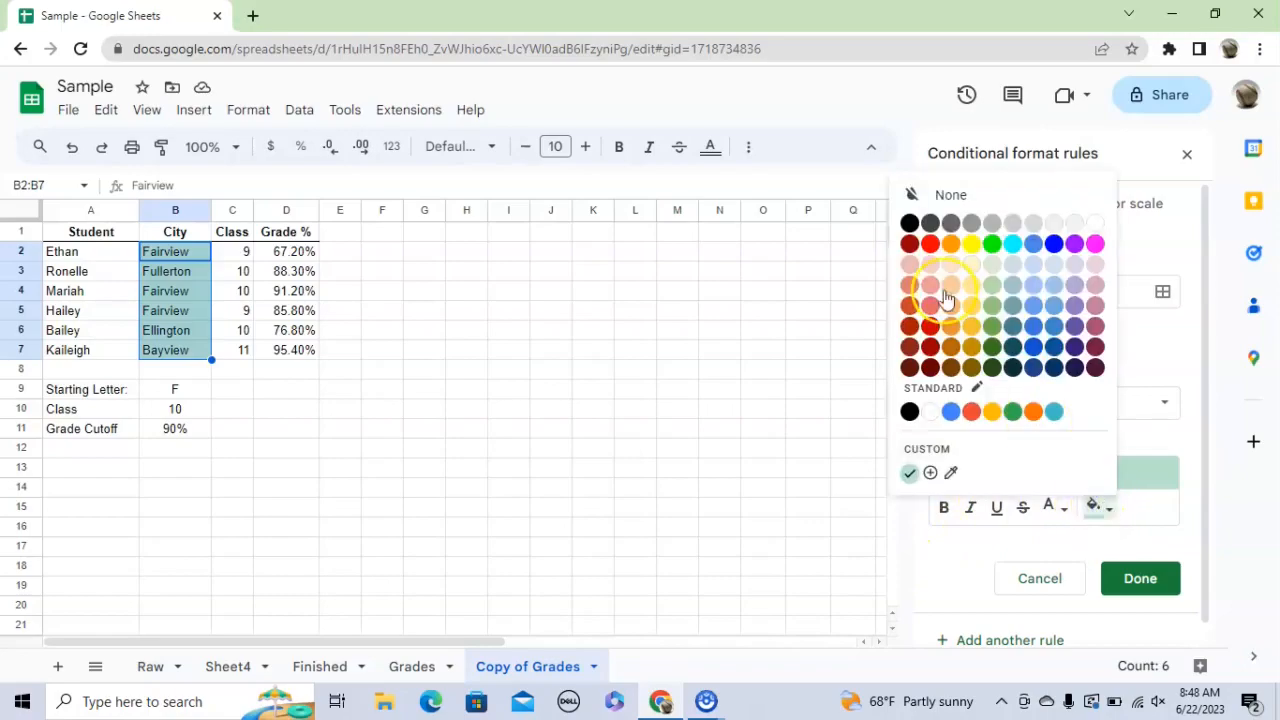
click(929, 244)
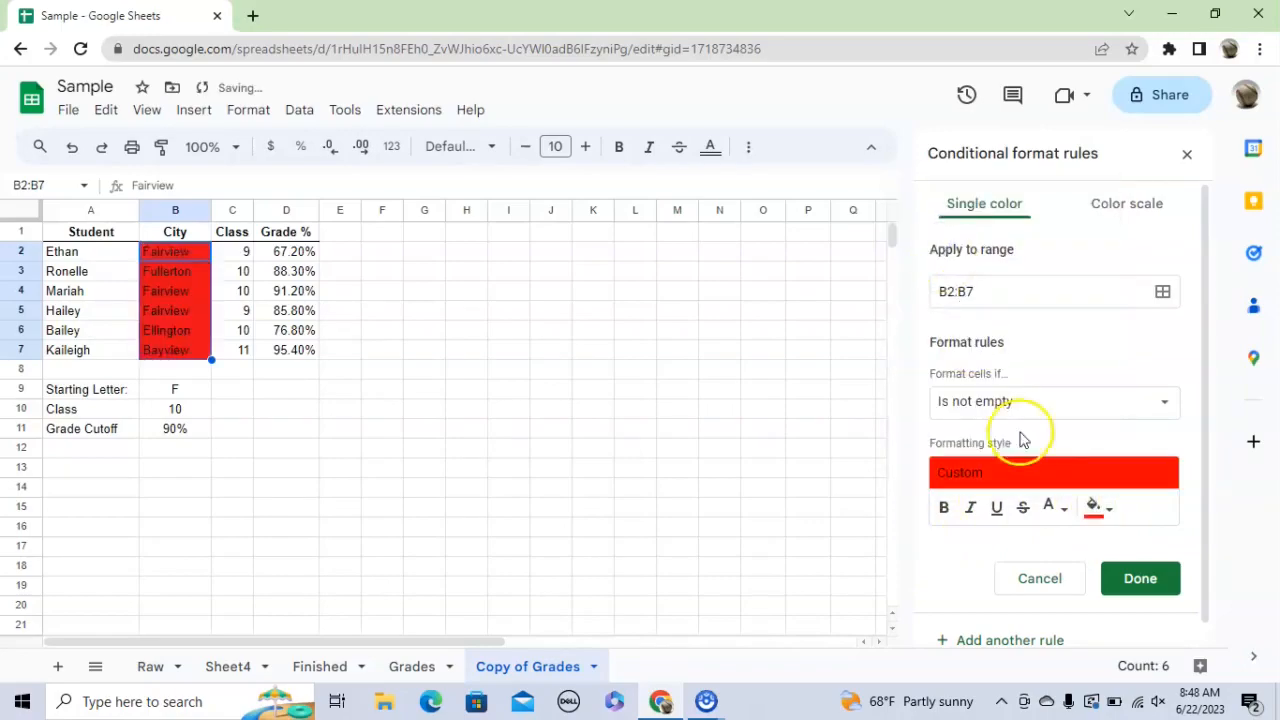
click(1097, 508)
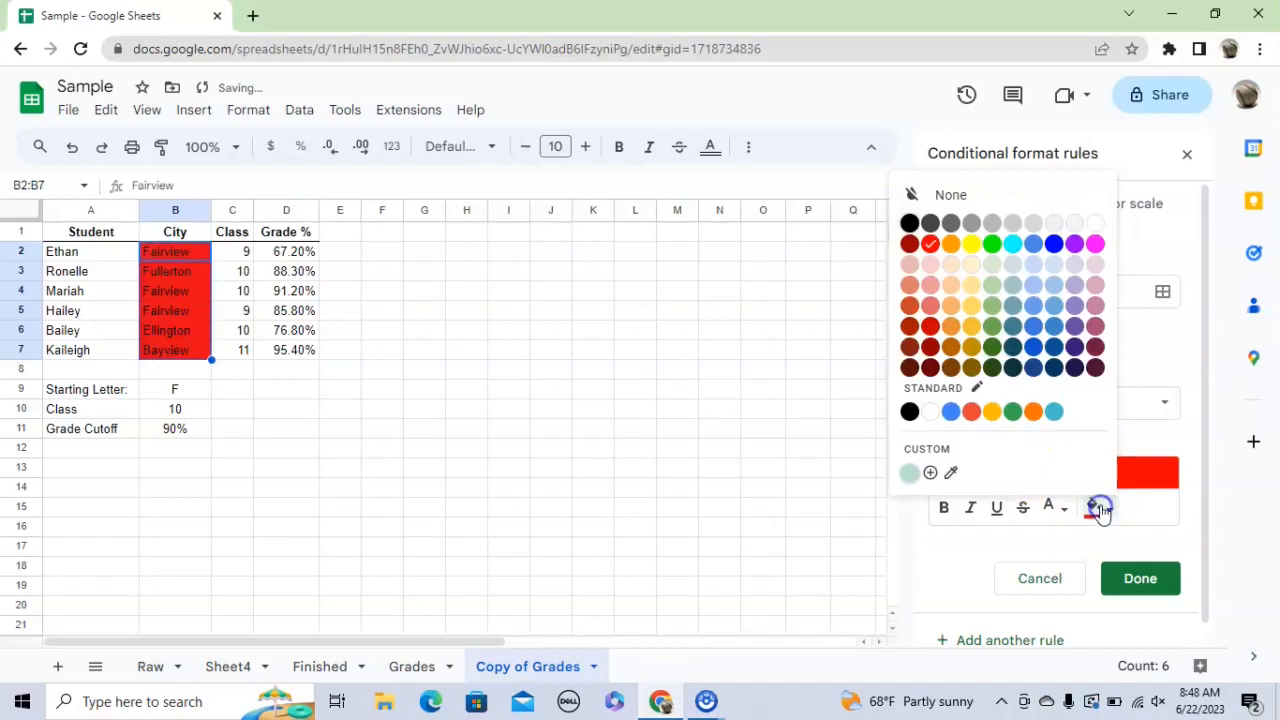
click(1074, 244)
click(1103, 508)
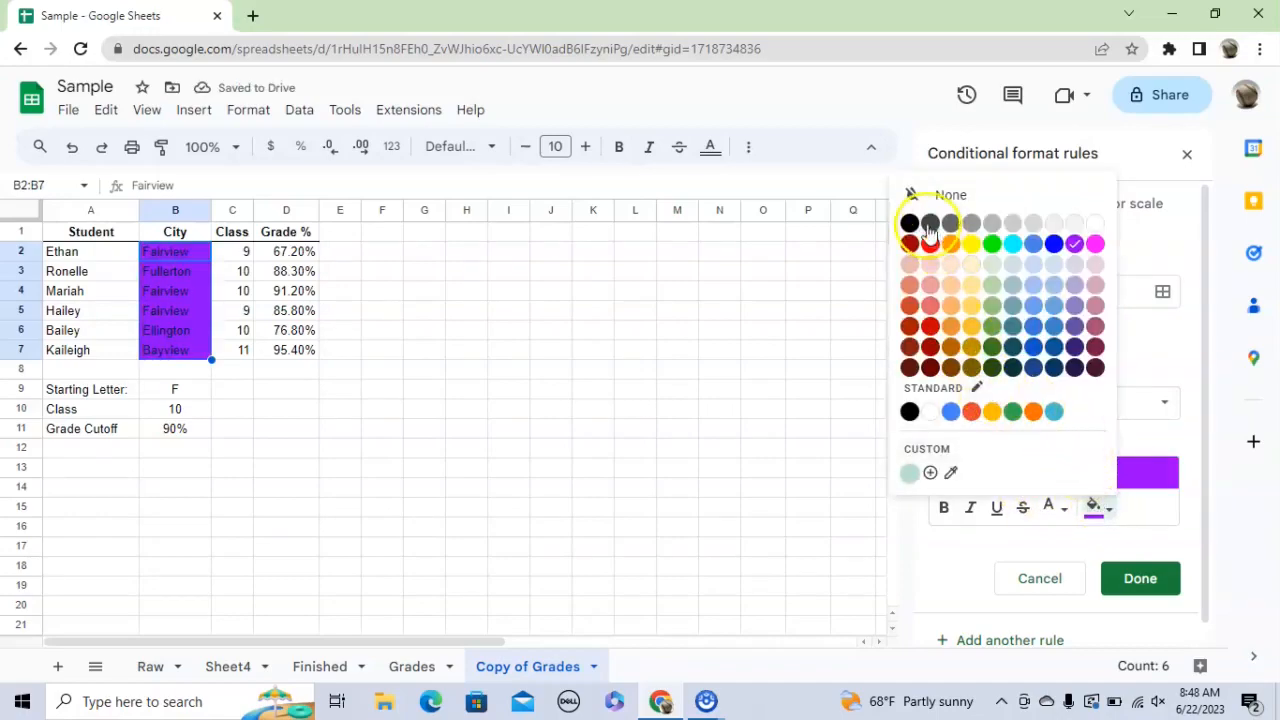
click(911, 195)
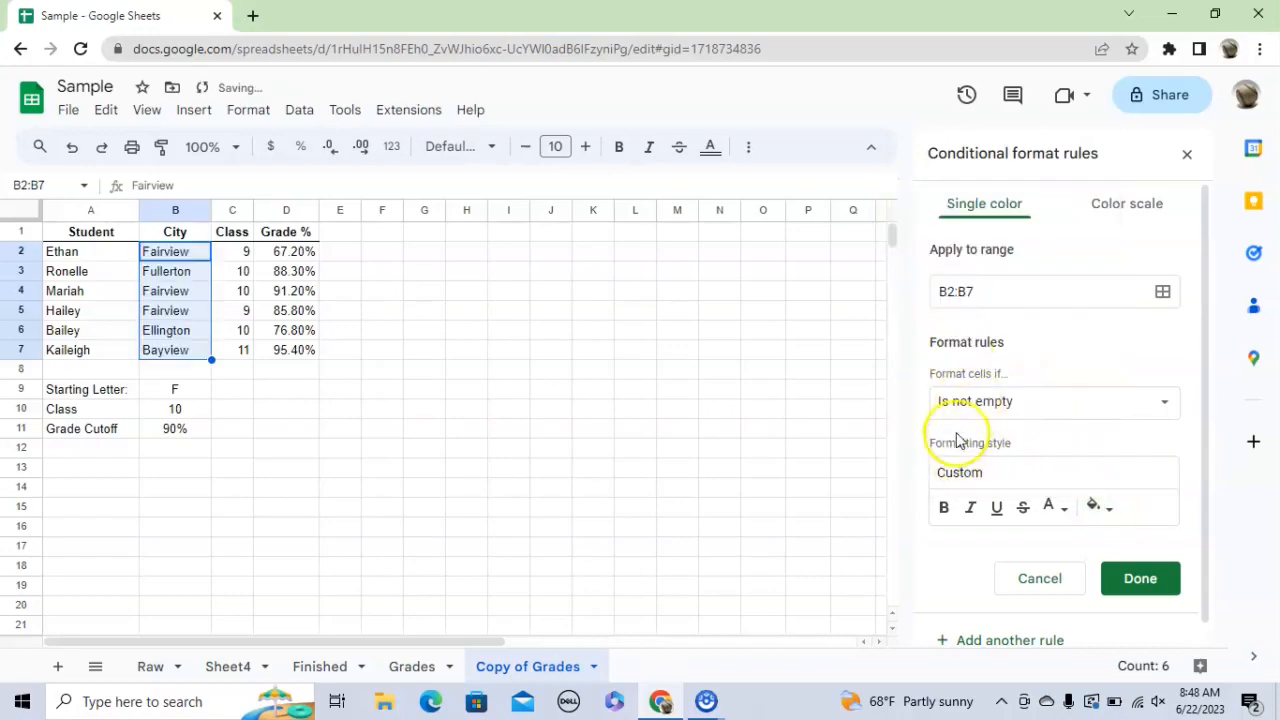
Step: Set the formatting style of the "Is not empty" rule to bold red text
click(944, 510)
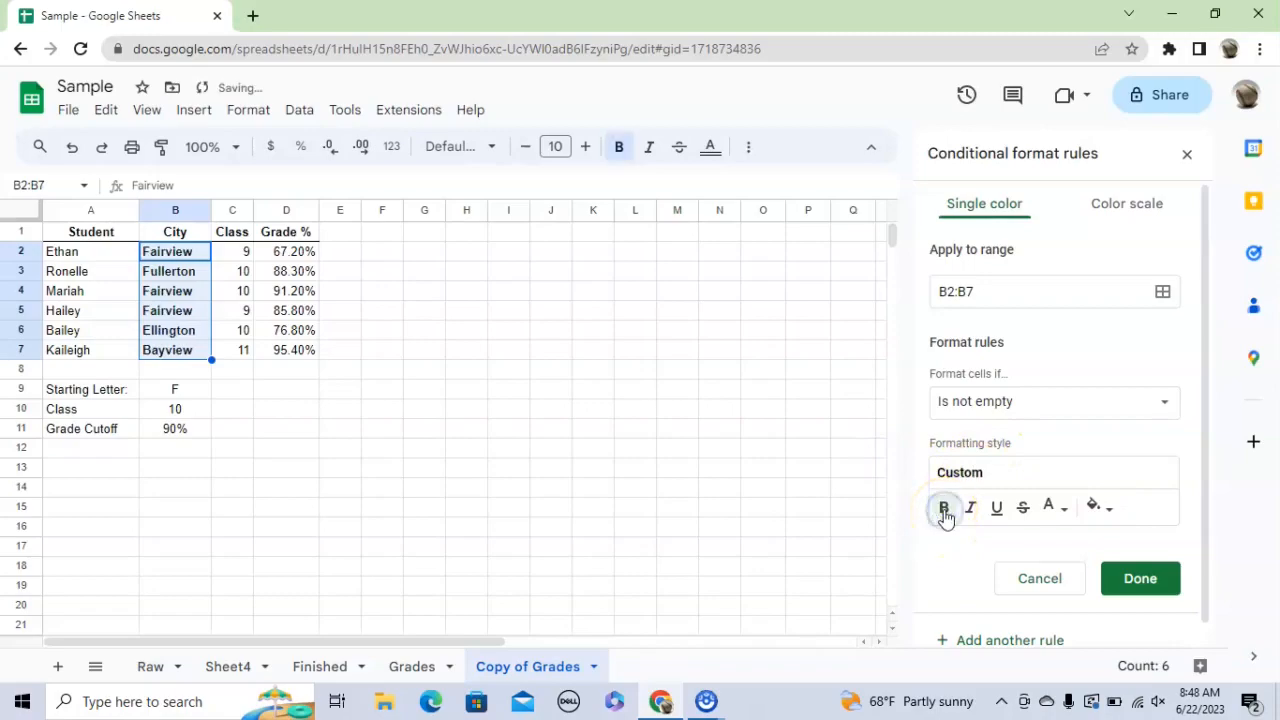
click(1052, 507)
click(1076, 245)
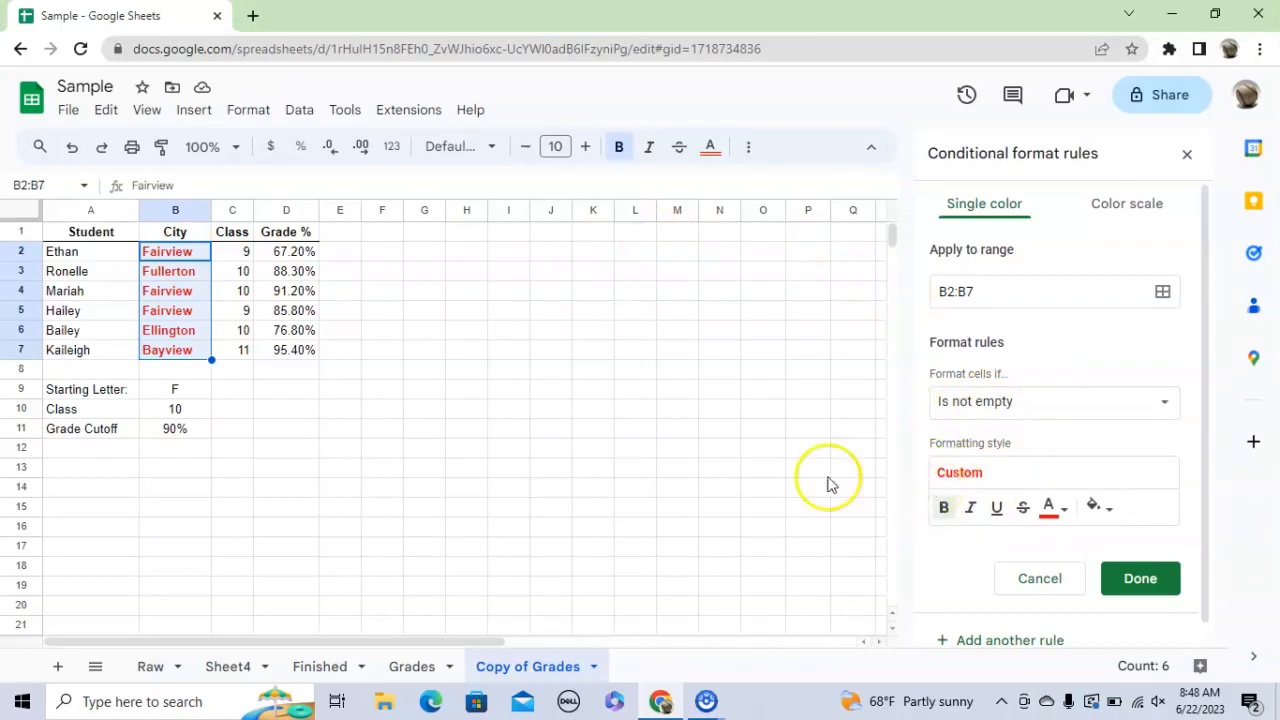
Step: Test the rule by clearing cell B2 and entering Fairview in it again
click(172, 275)
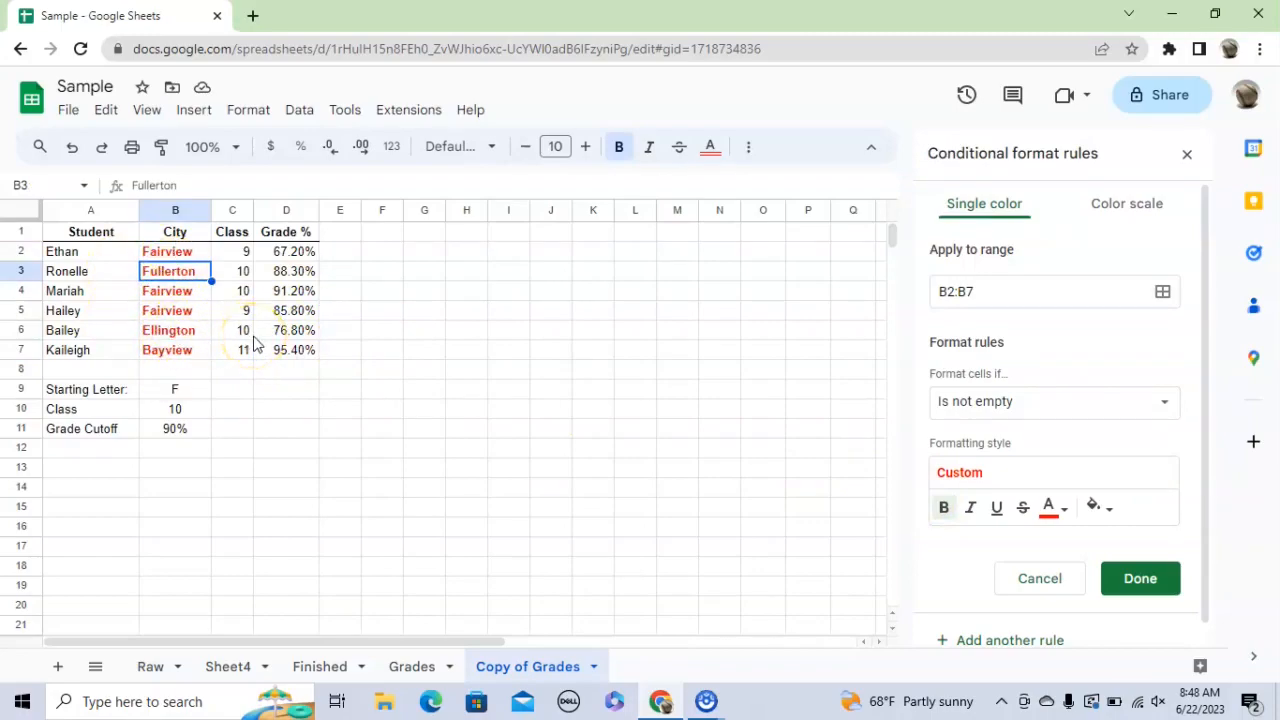
key(Up)
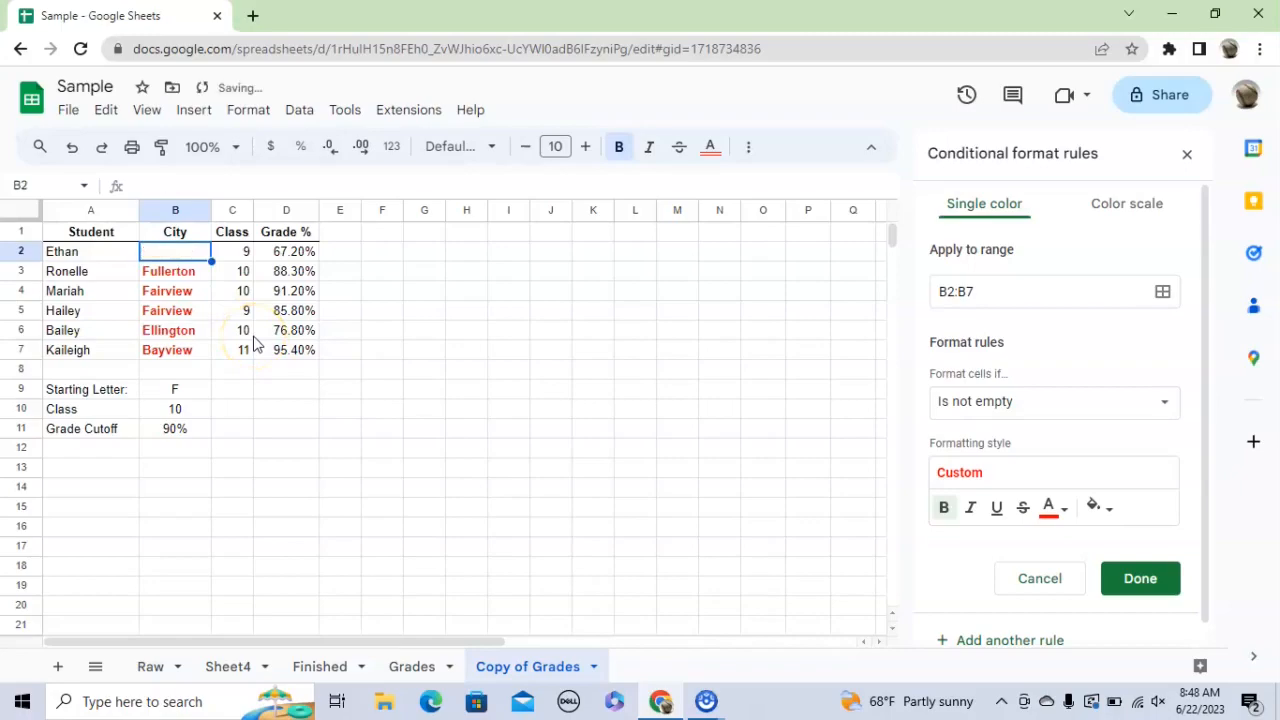
click(195, 292)
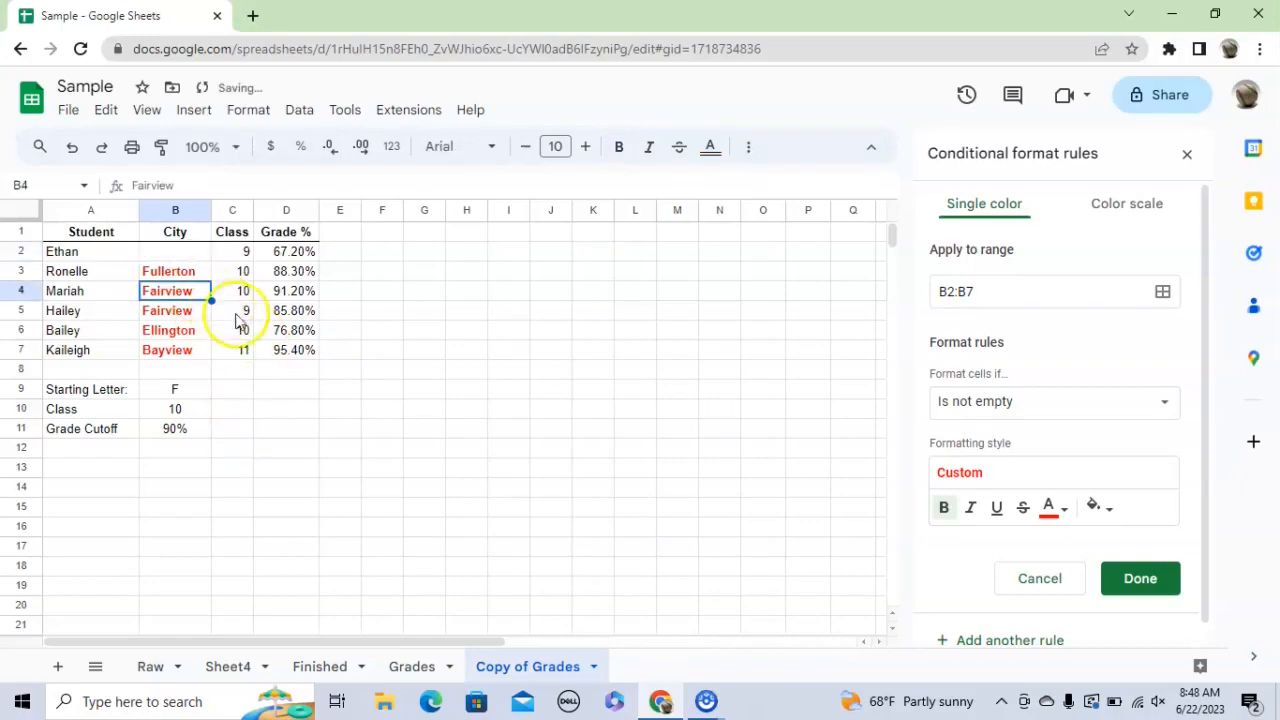
click(183, 257)
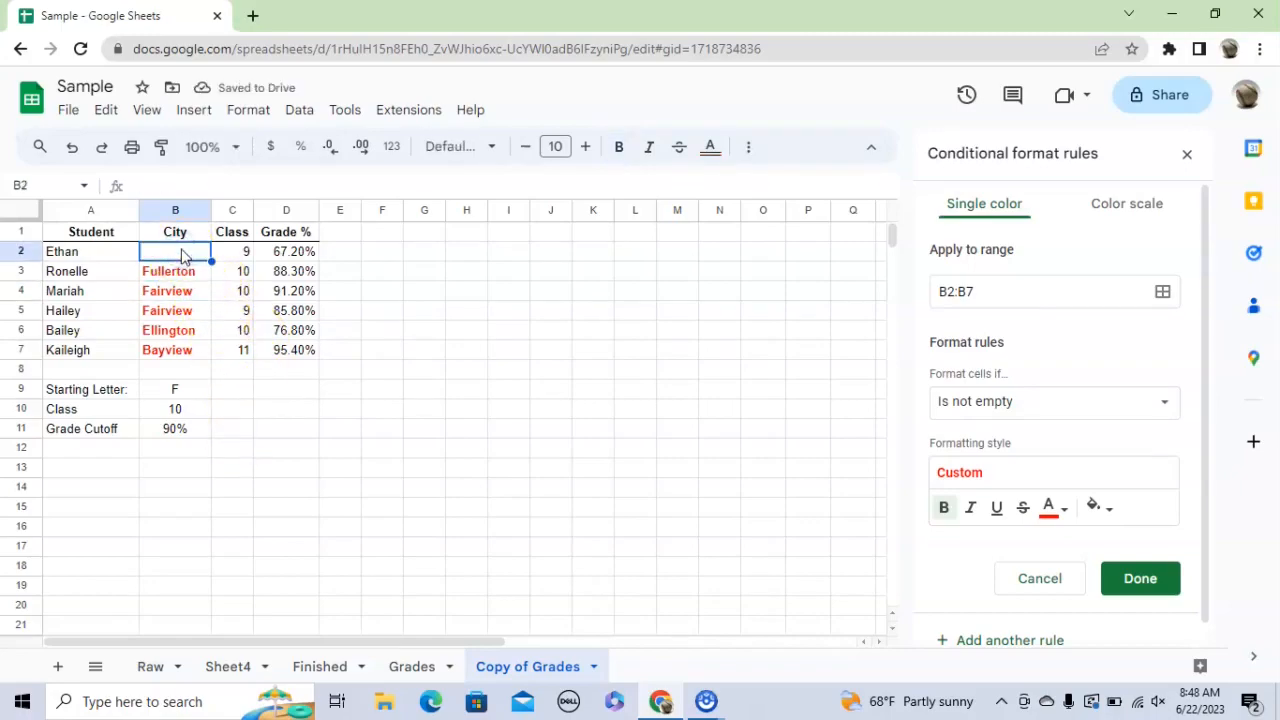
key(Return)
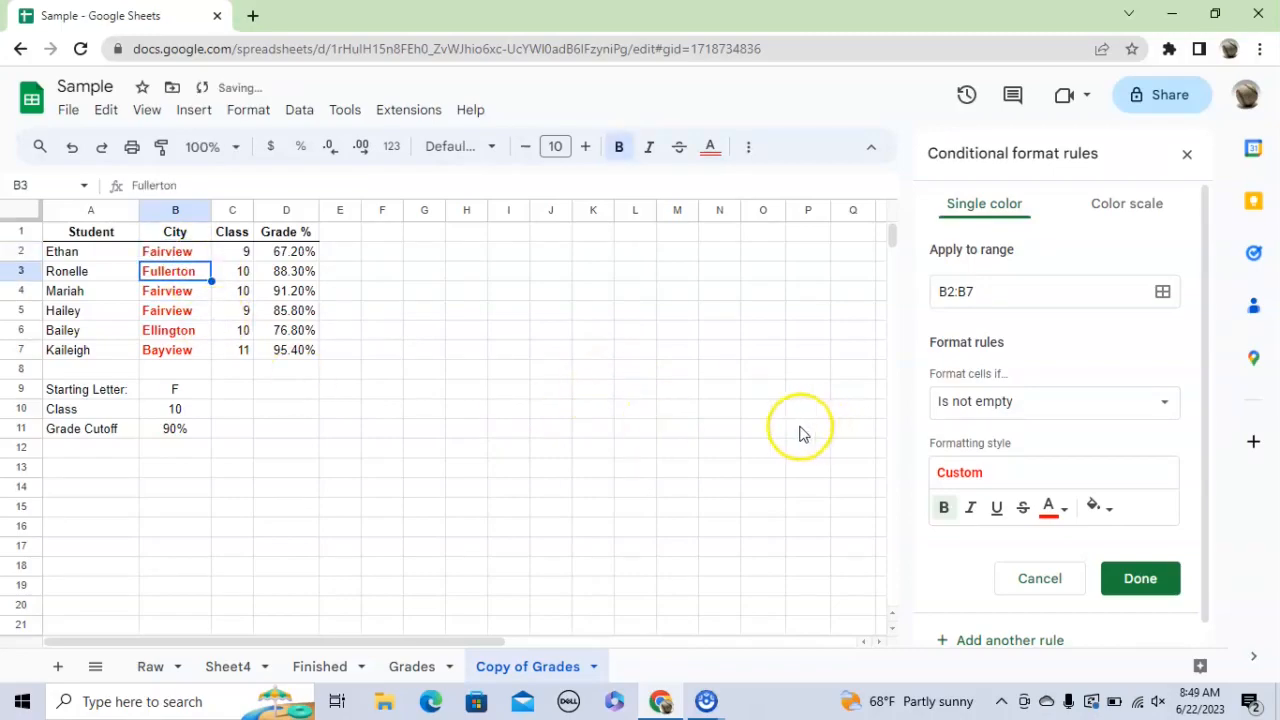
Step: Reselect B2:B7, save the "Is not empty" rule and delete it from the rule list
drag(197, 254, 193, 352)
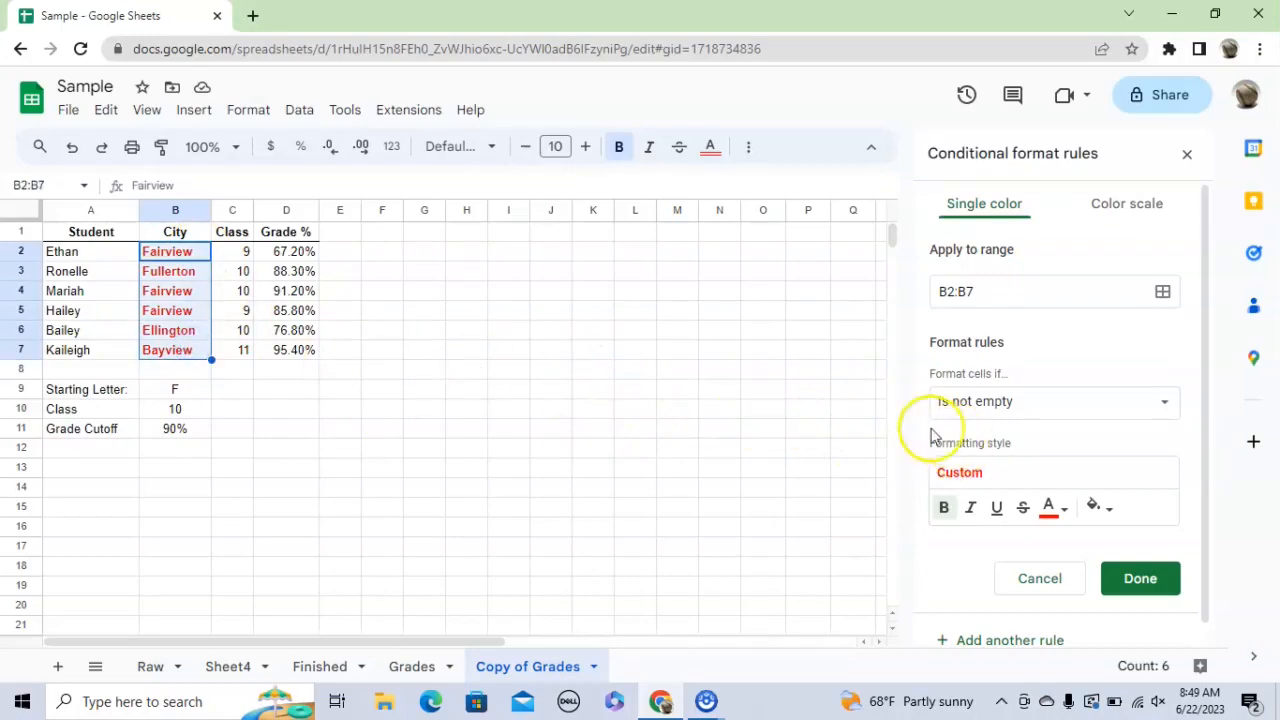
click(1148, 574)
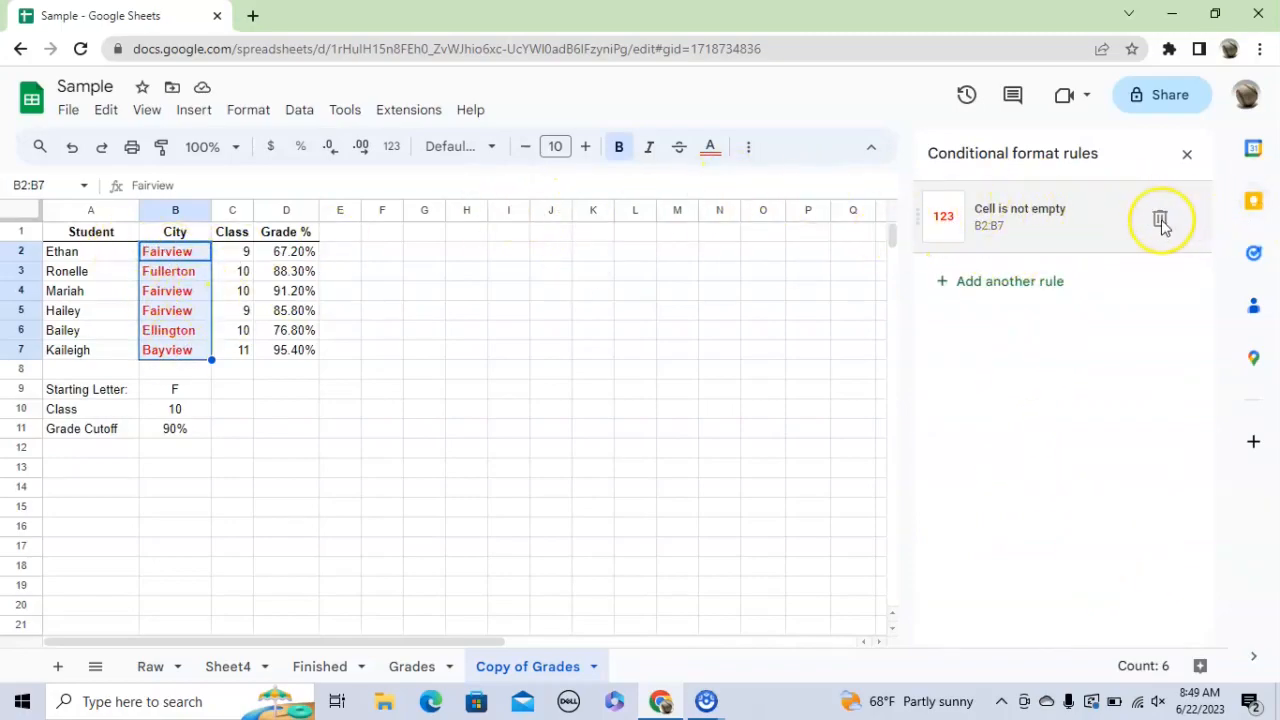
click(1160, 218)
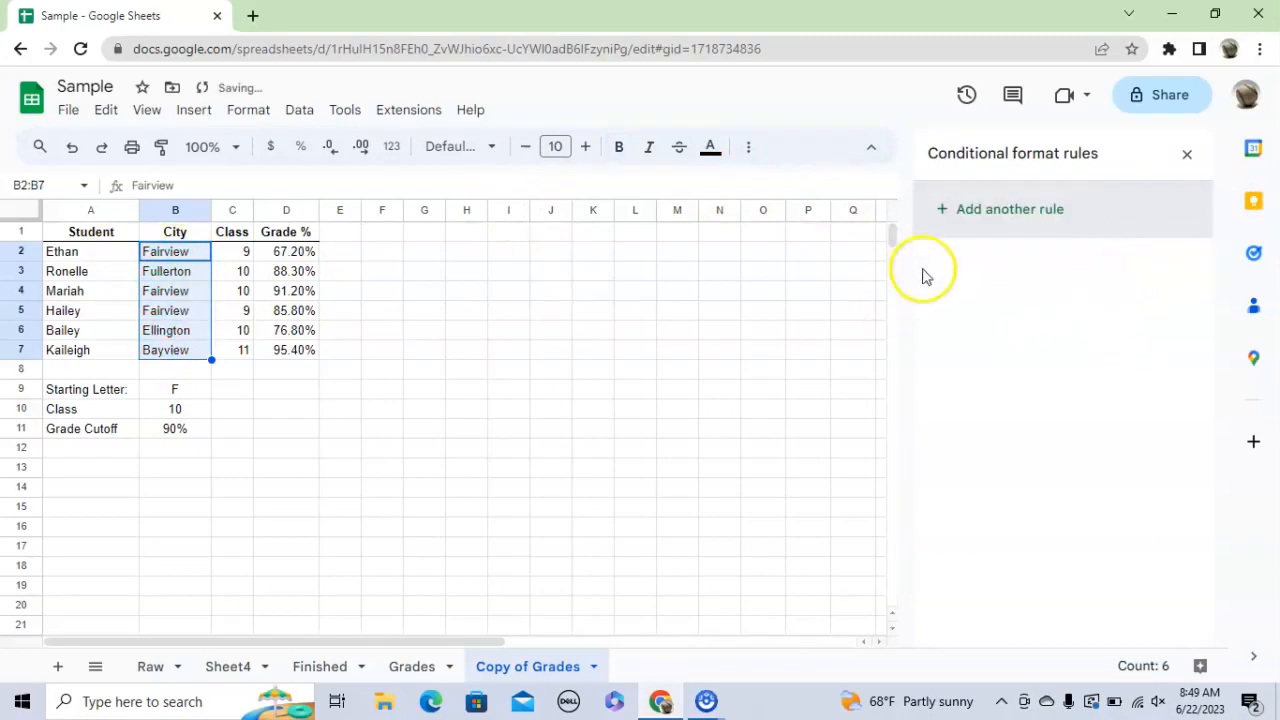
Step: Add a rule for B2:B7 that formats cells whose text contains Fairview
click(1013, 209)
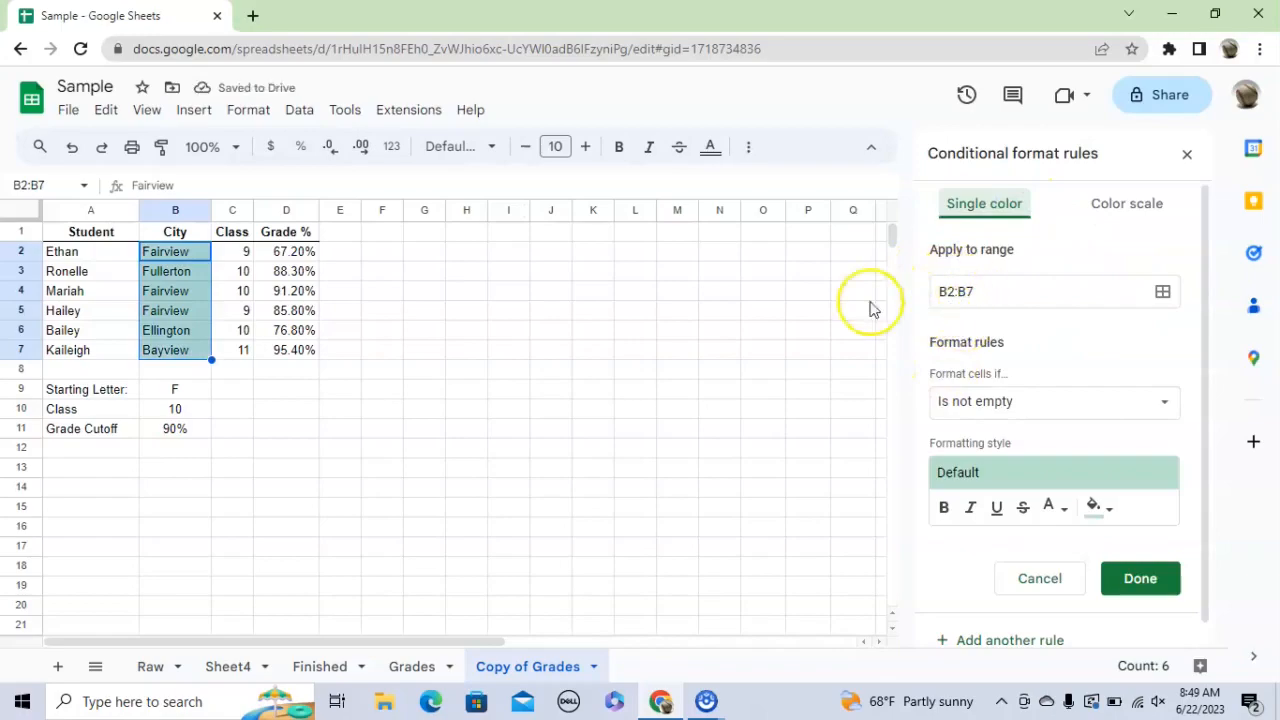
click(1071, 406)
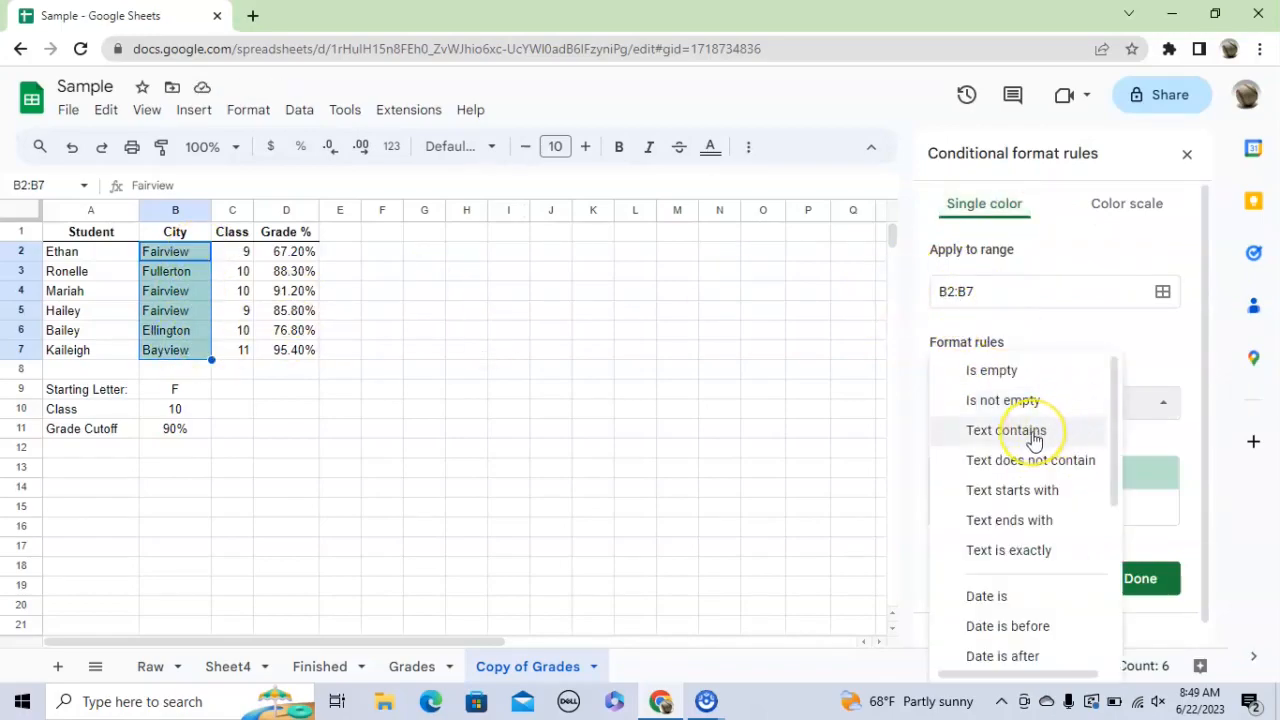
click(1035, 432)
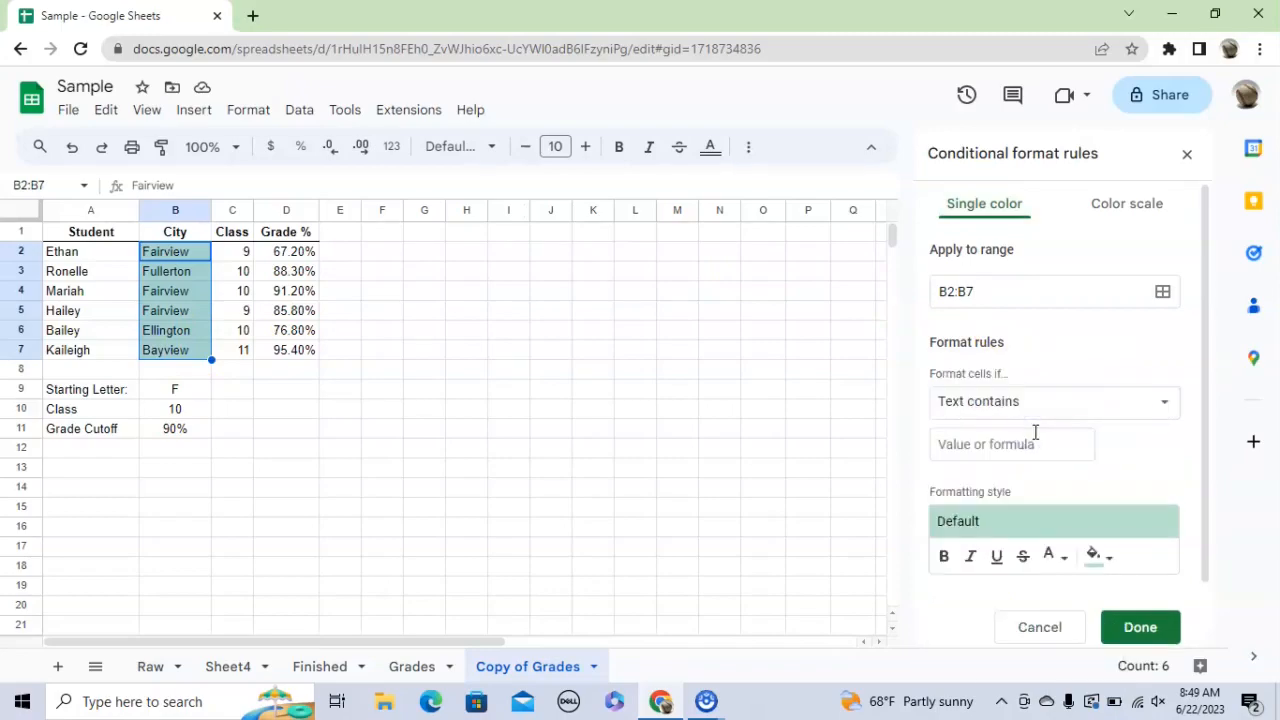
click(1008, 447)
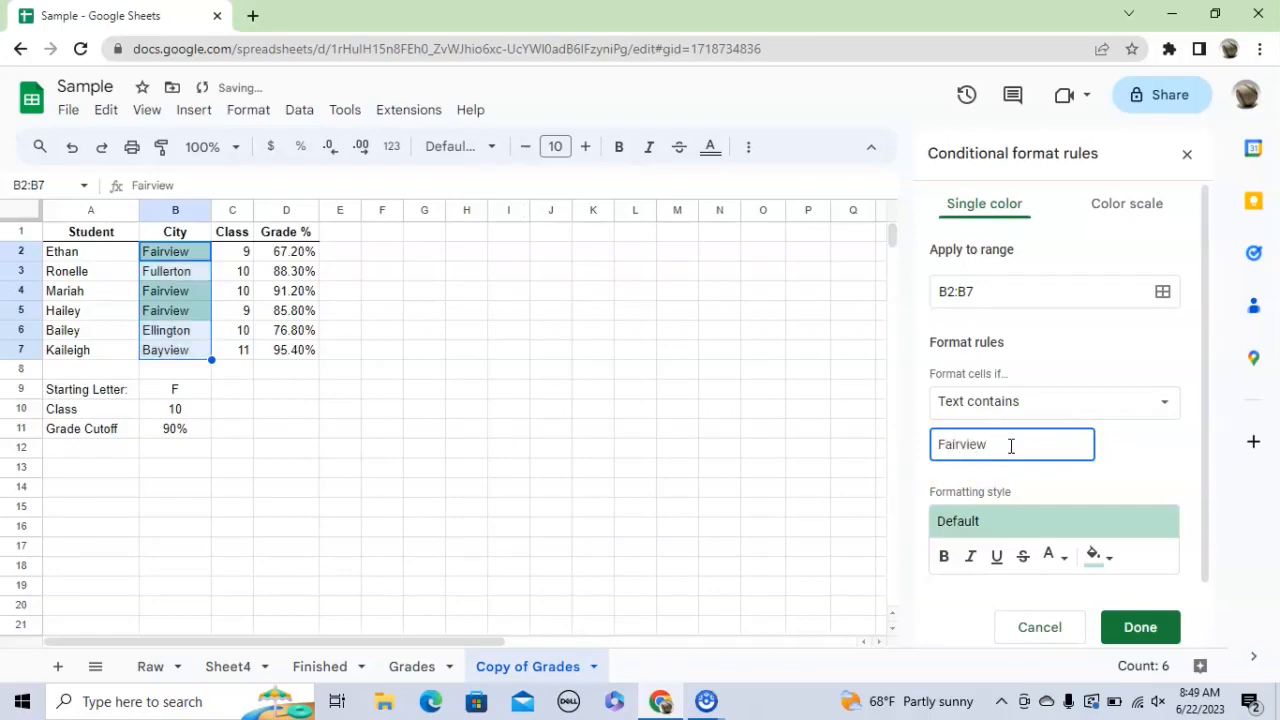
Step: Make the text bold and red in the Fairview rule's formatting style, keeping the default fill
click(945, 558)
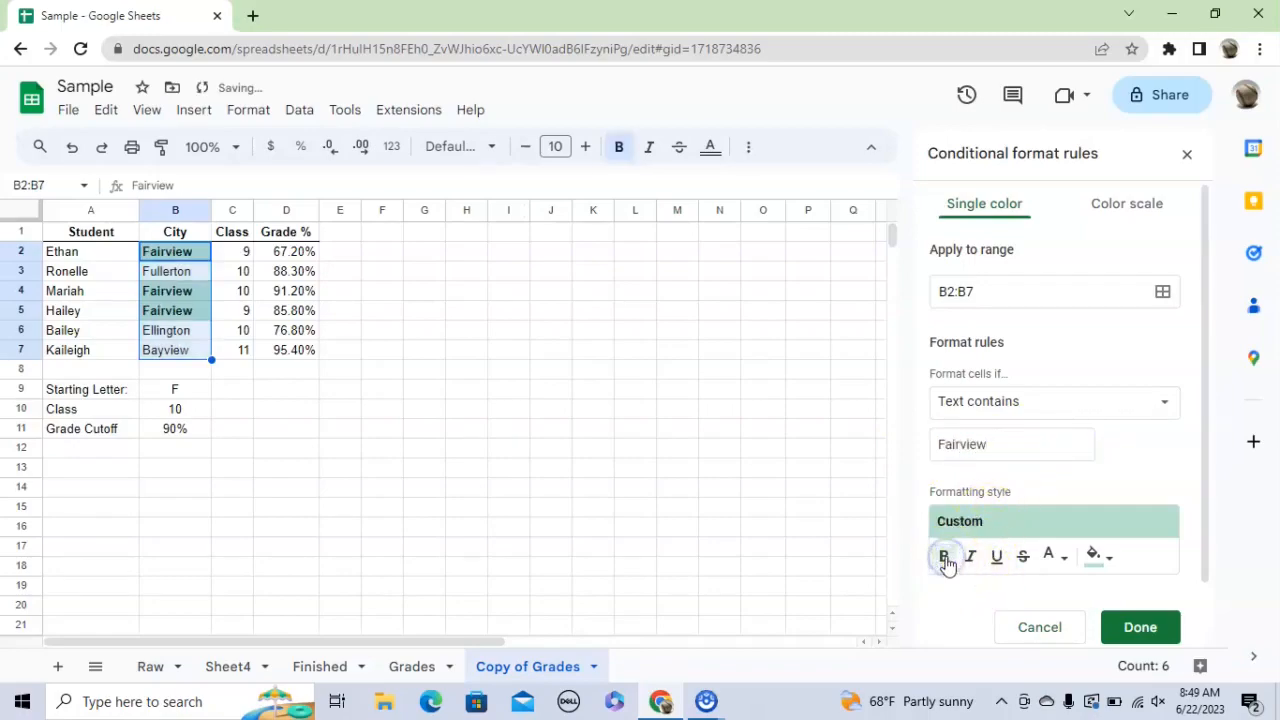
click(1050, 556)
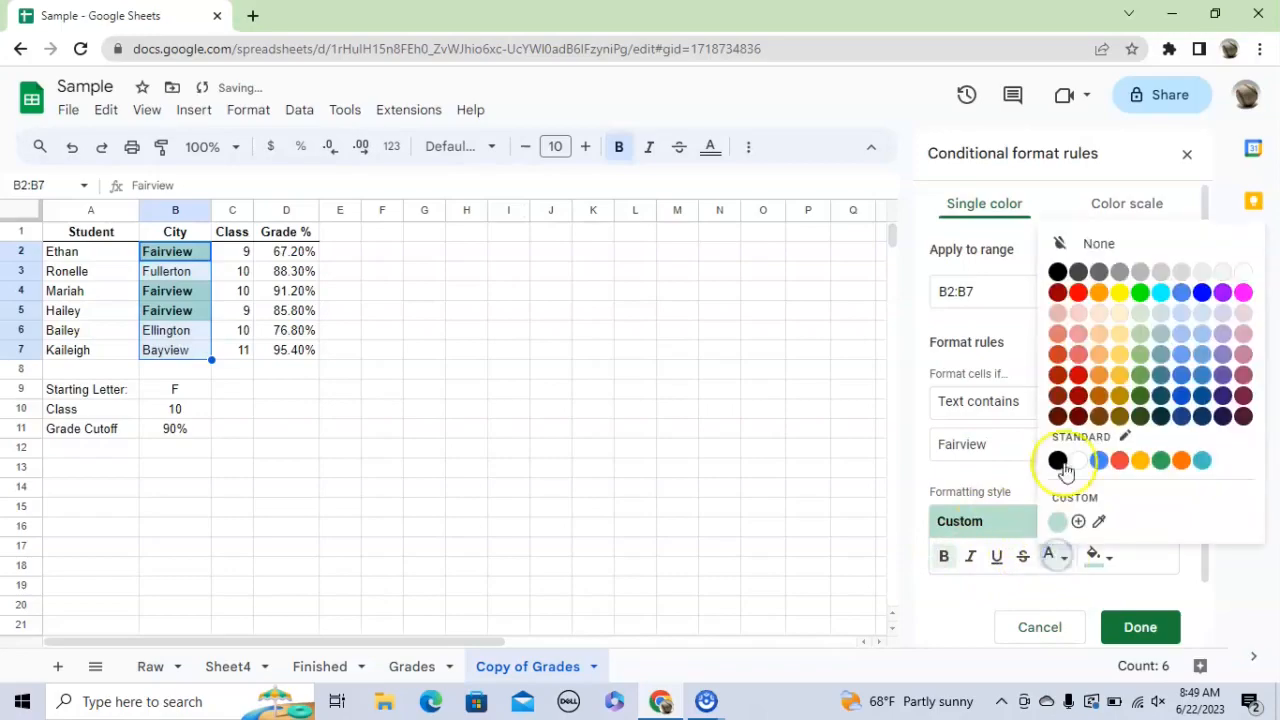
click(1083, 285)
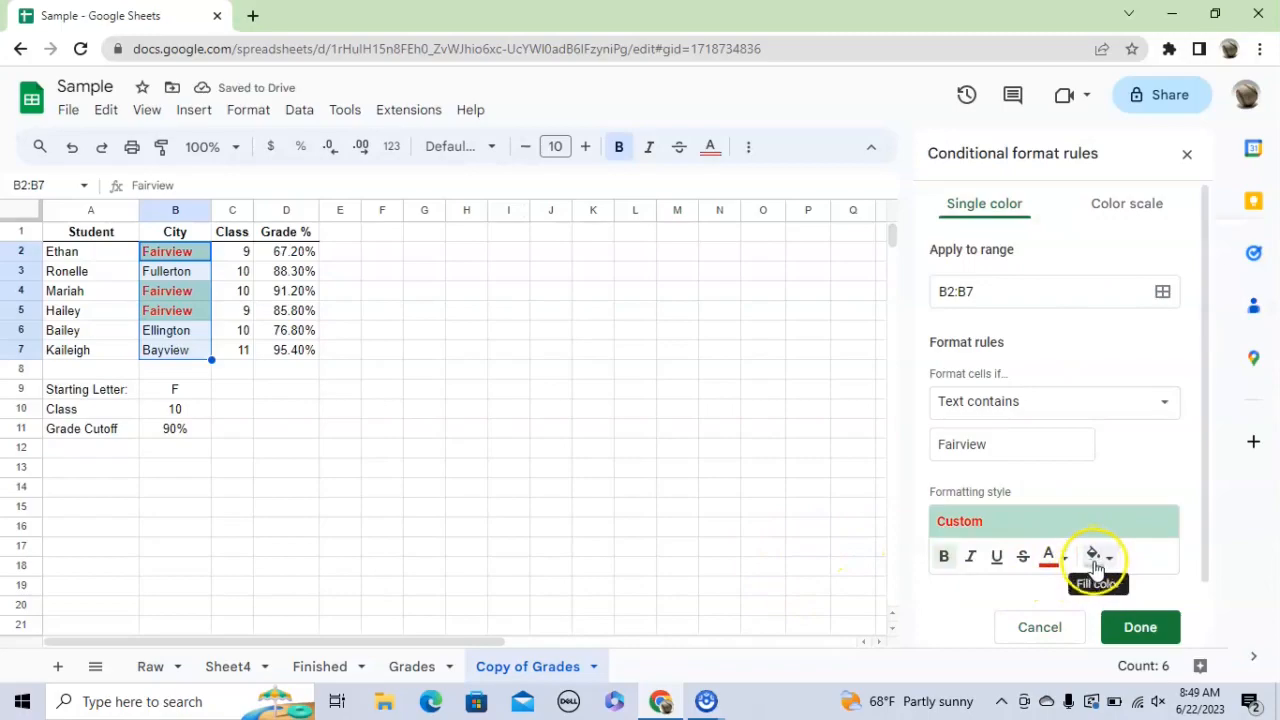
Step: Check the formatted city cells, save the Fairview rule for B2:B7 and delete it
click(485, 428)
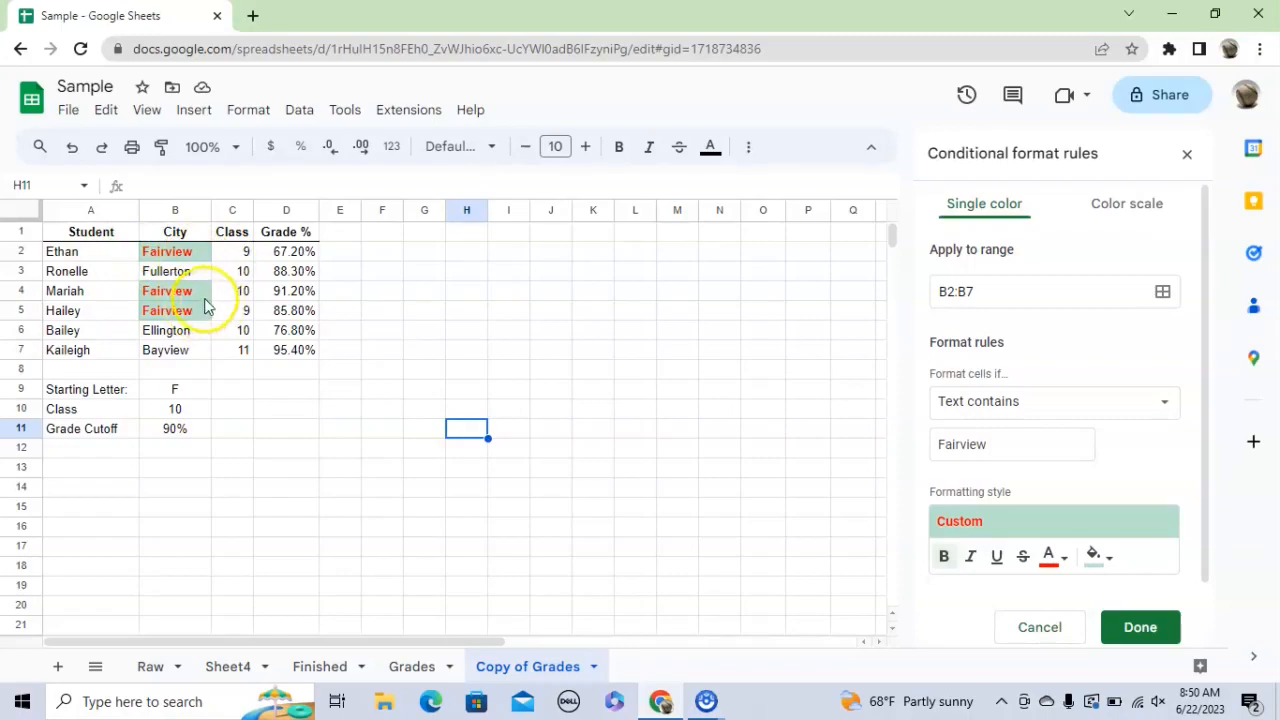
drag(178, 251, 188, 350)
click(1130, 627)
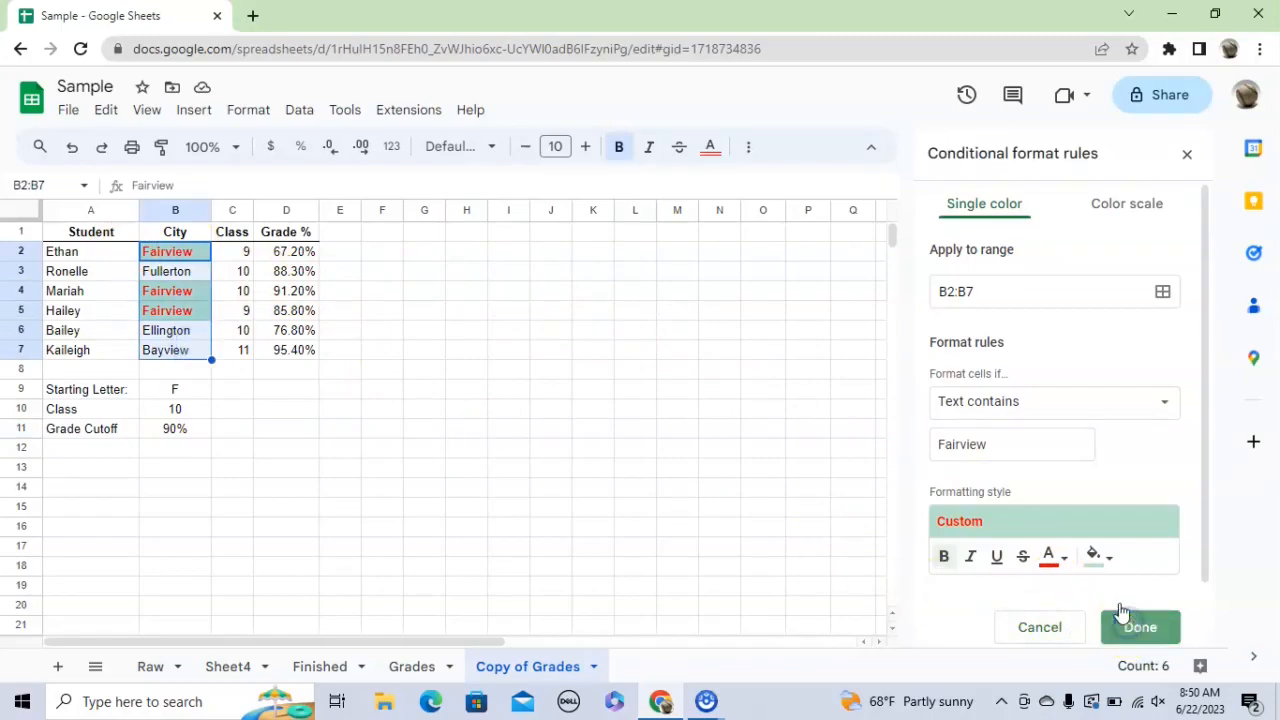
mouse_move(1054, 220)
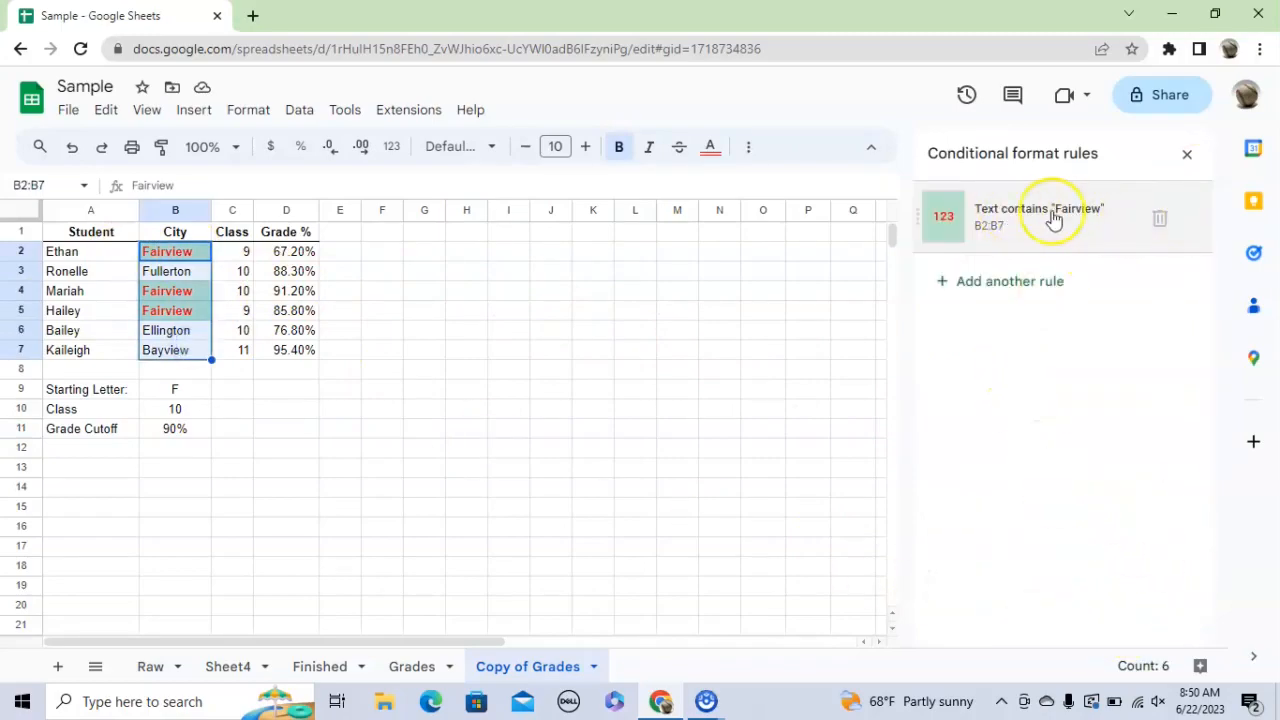
click(1160, 220)
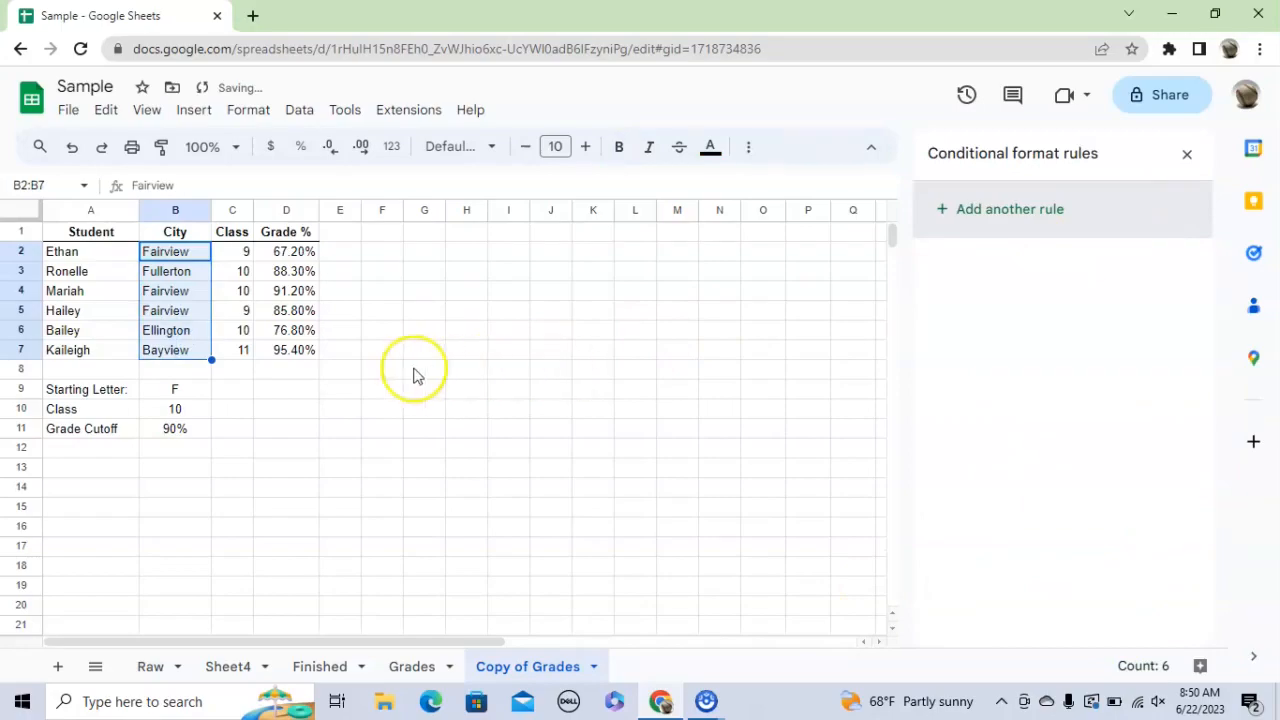
Step: Add a rule for B2:B7 that formats cells whose text contains "view" in the default style
click(1006, 211)
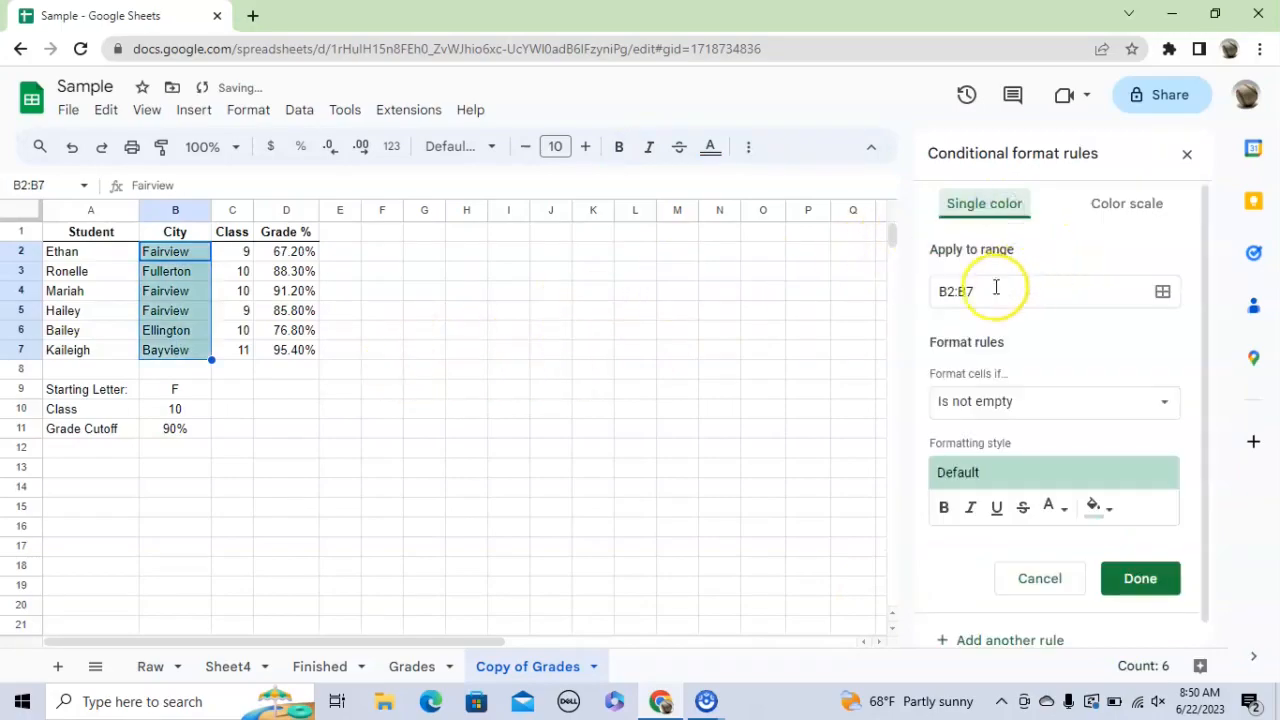
click(1107, 405)
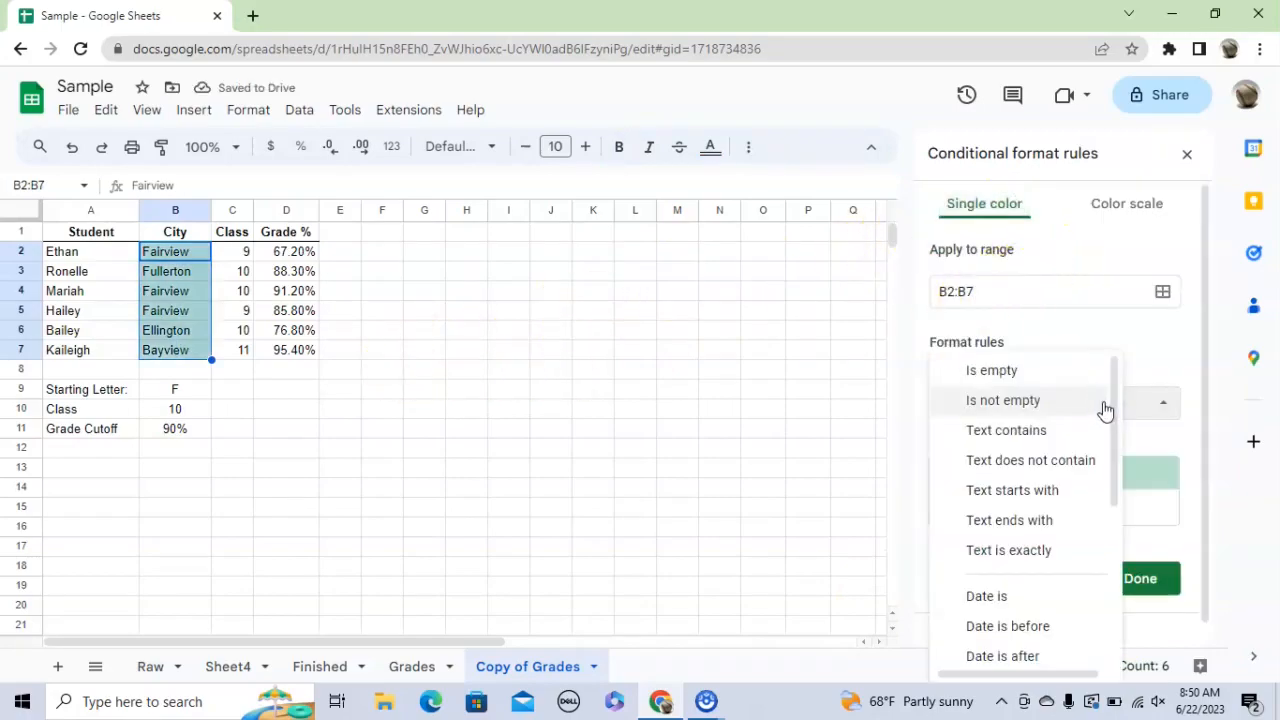
click(988, 436)
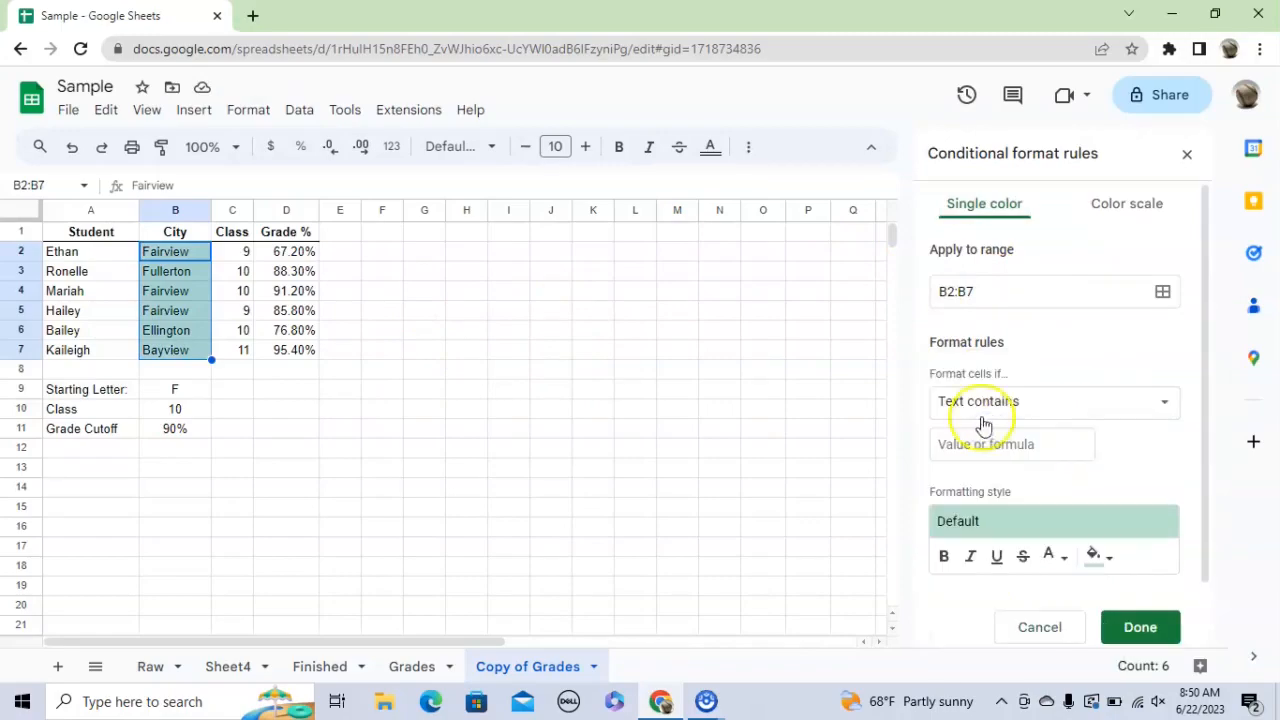
click(986, 444)
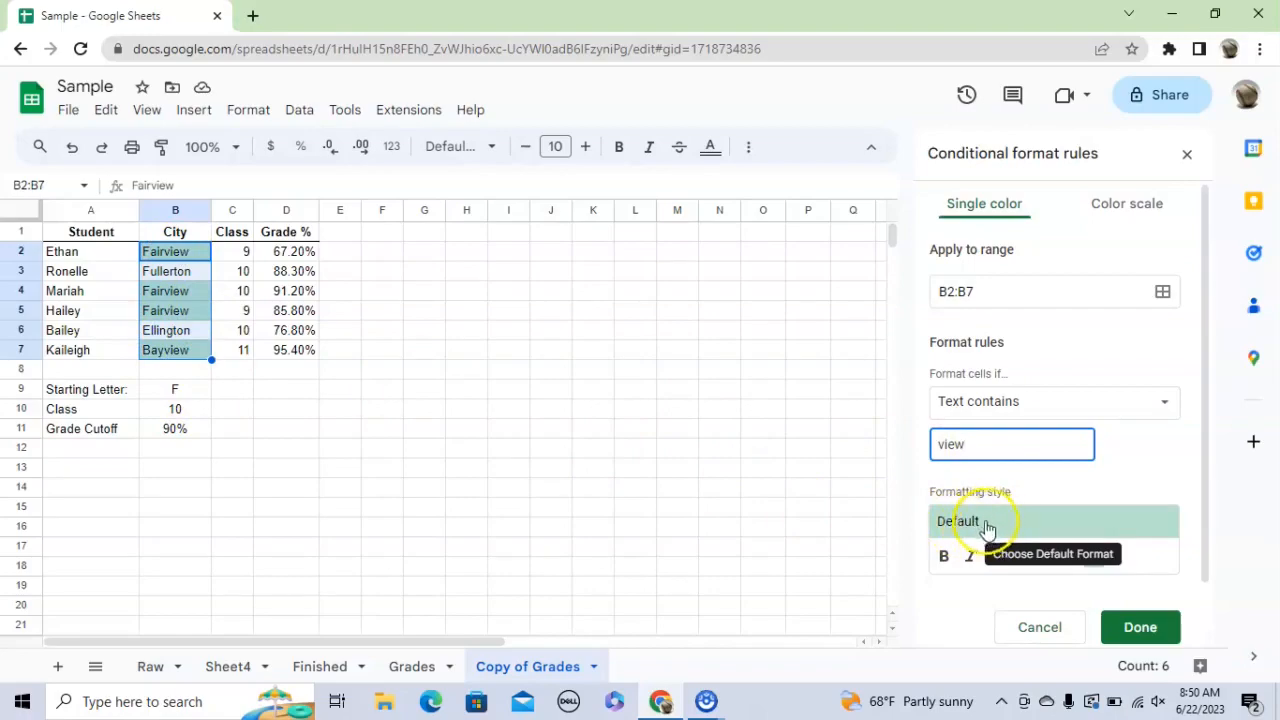
Step: Change the B2:B7 rule to format cells whose text starts with the value in =$B$9, and save it
click(1069, 403)
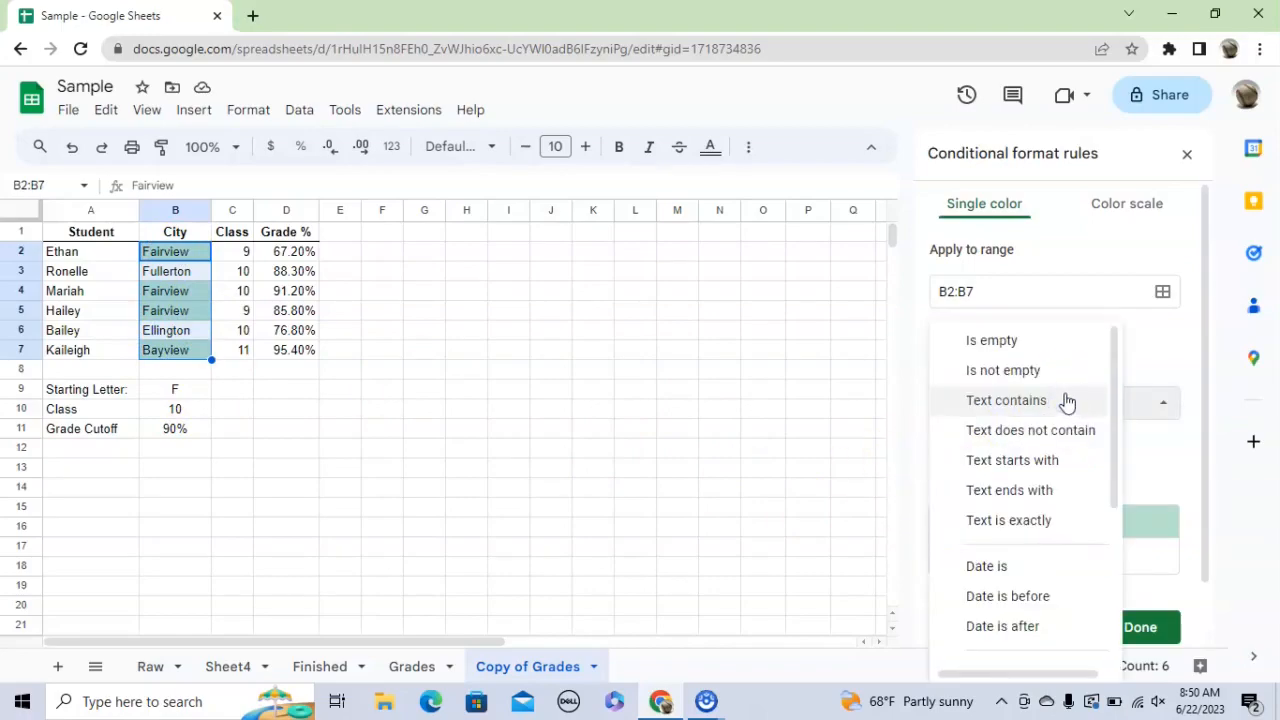
click(1030, 470)
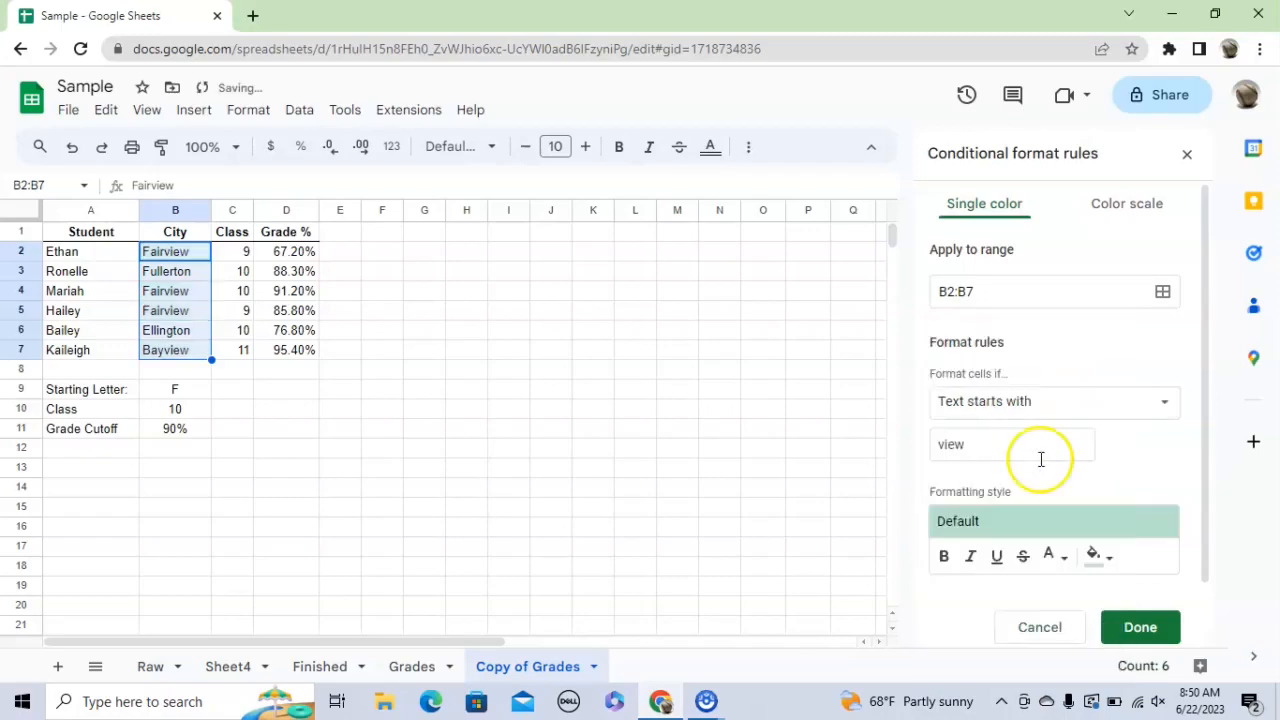
double_click(958, 443)
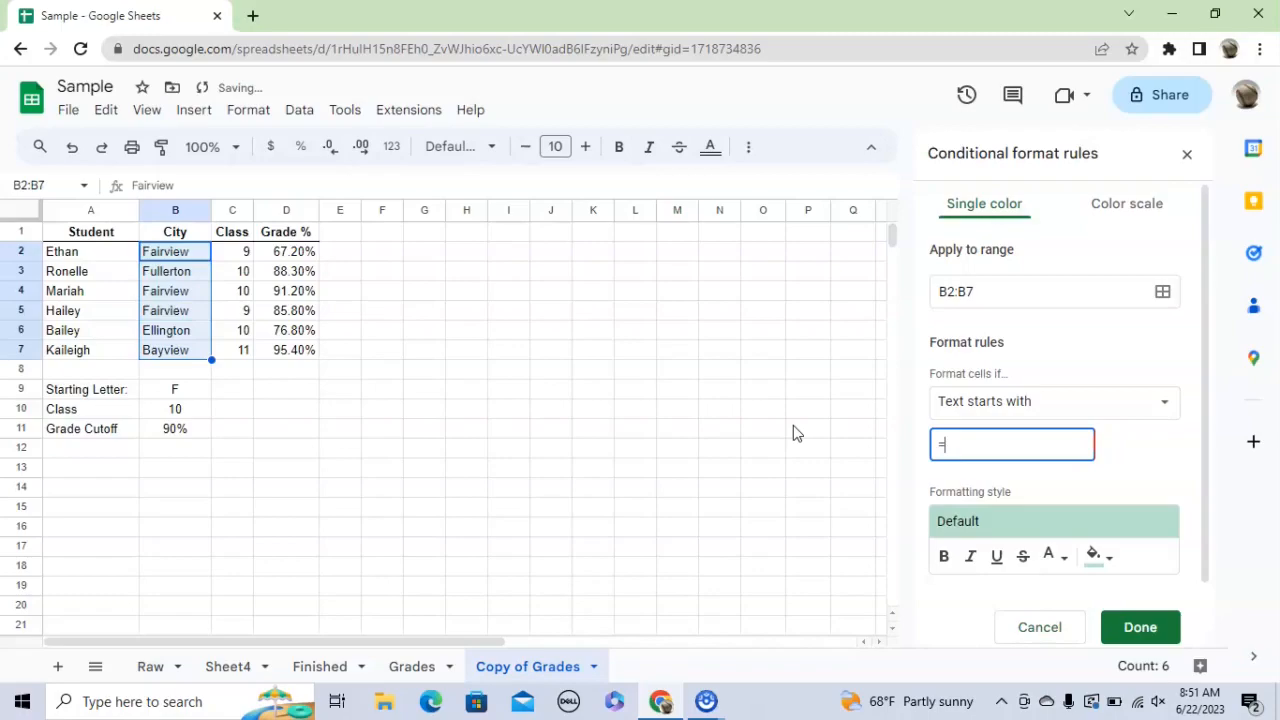
text($B$9)
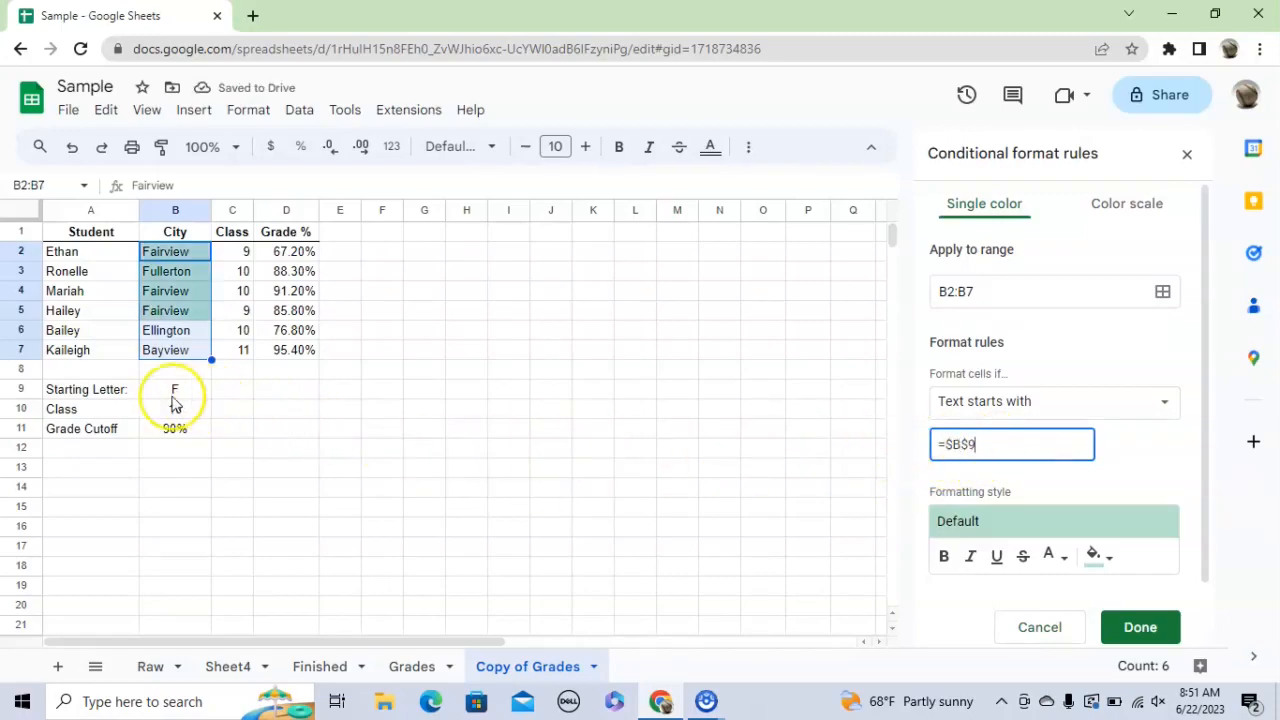
click(1137, 625)
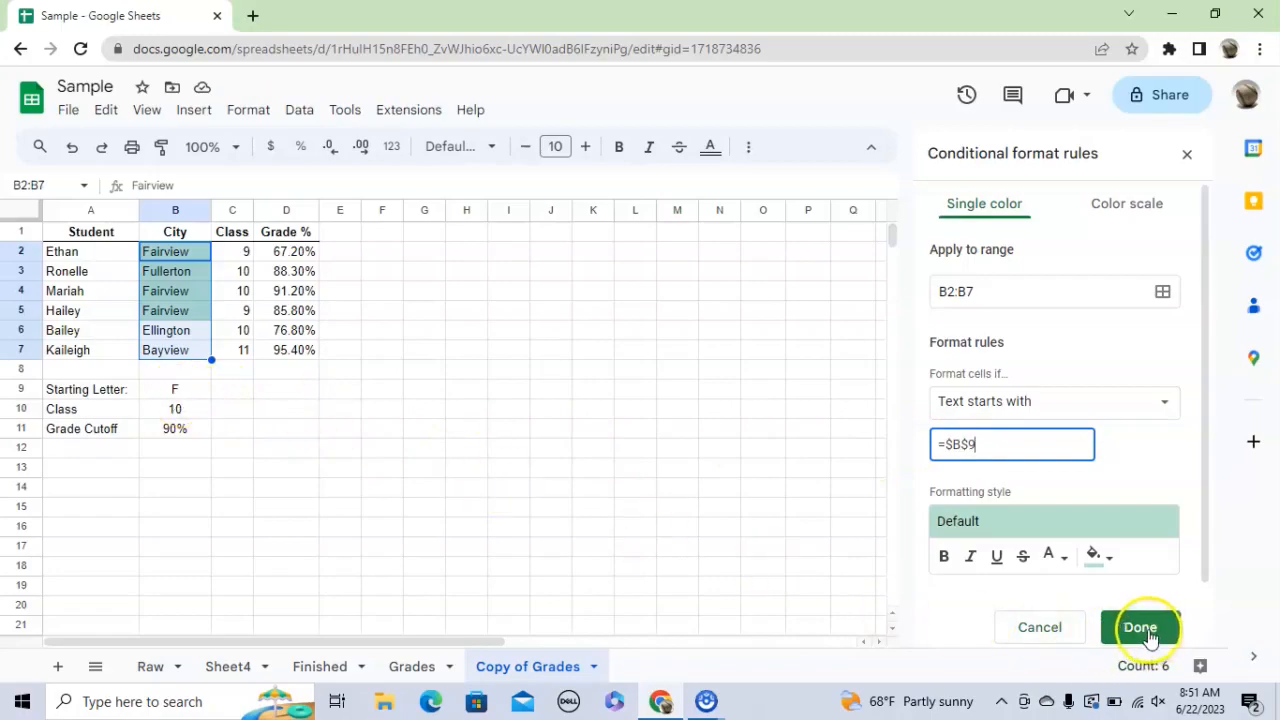
click(269, 393)
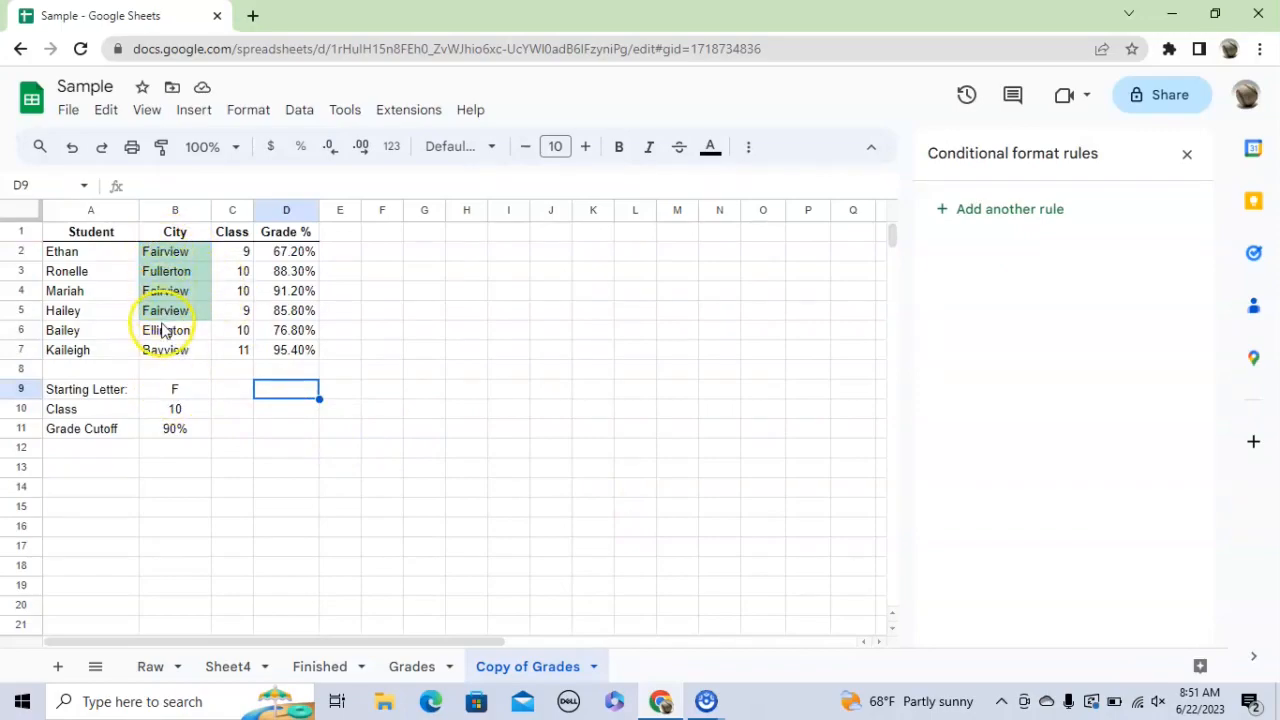
Step: Test the starting-letter rule by setting cell B9 to E, B and F in turn
click(198, 393)
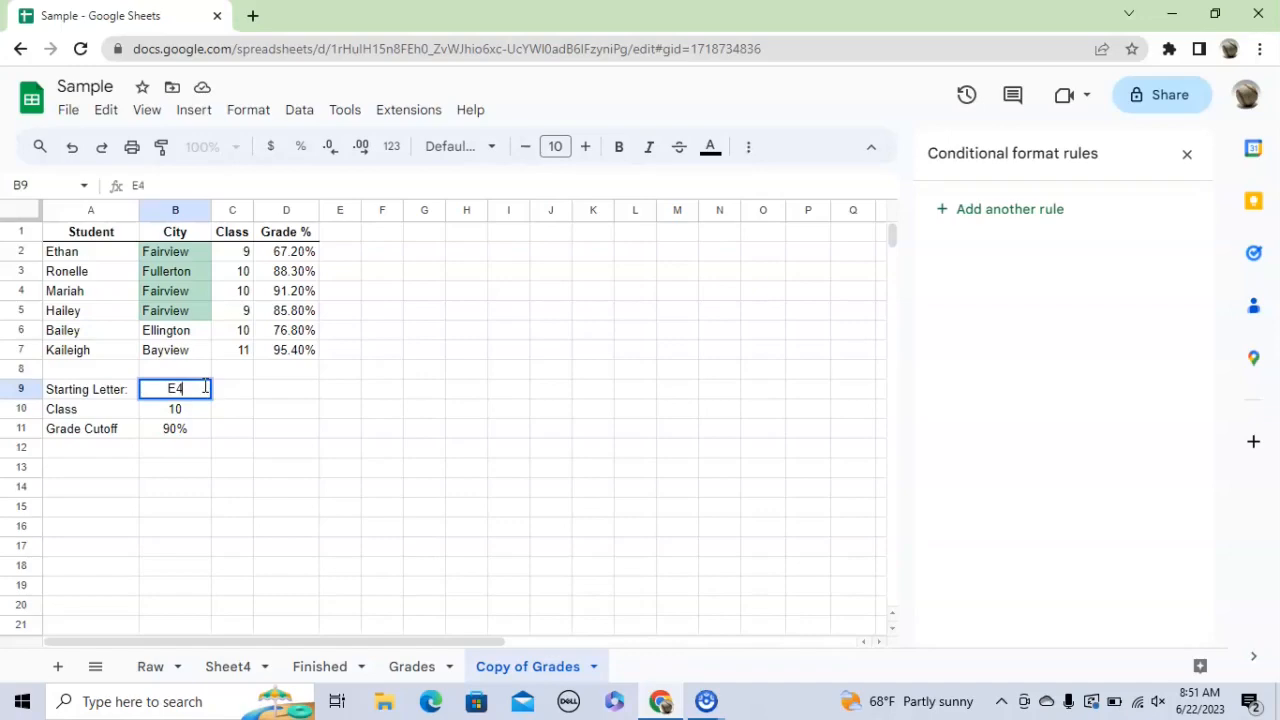
key(Return)
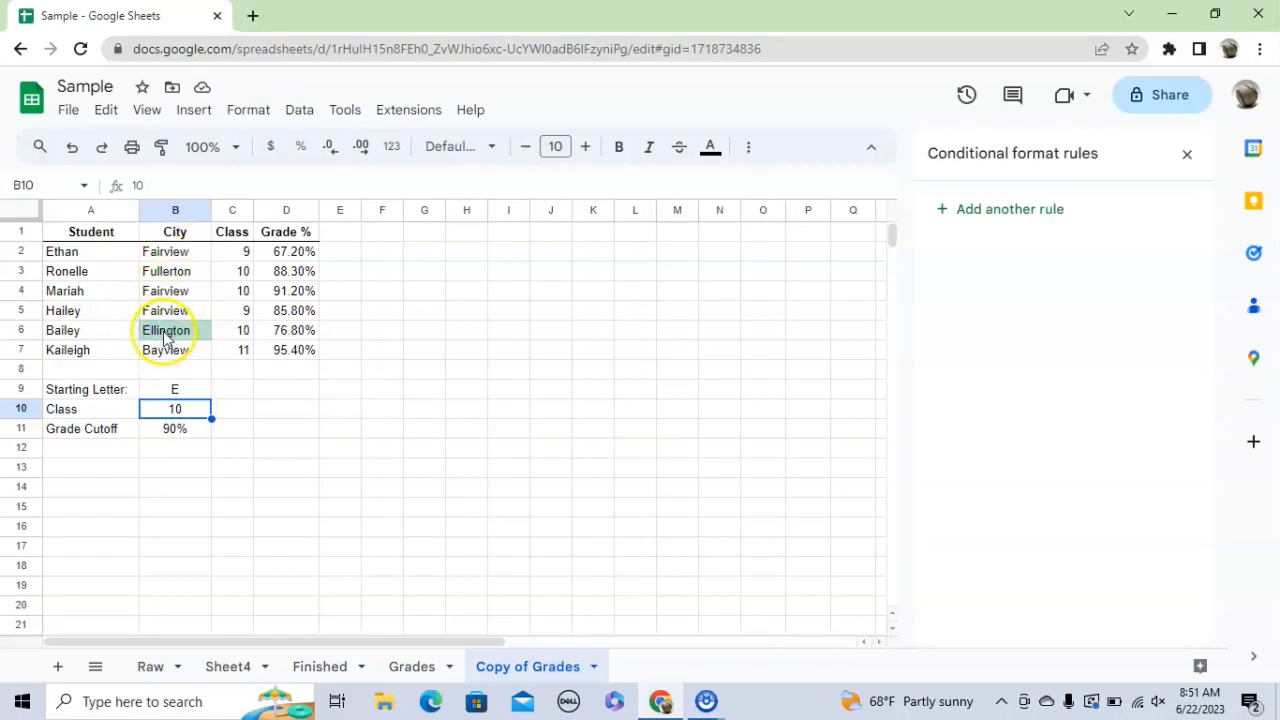
click(185, 392)
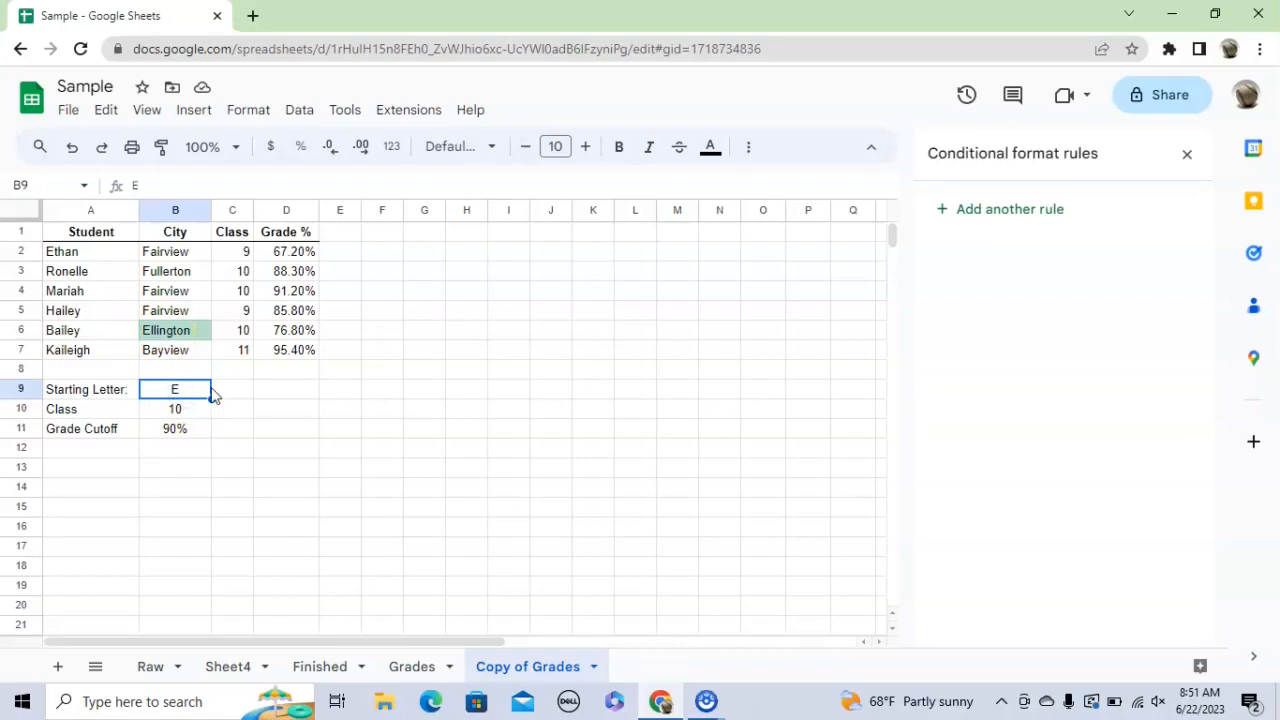
text(B)
key(Return)
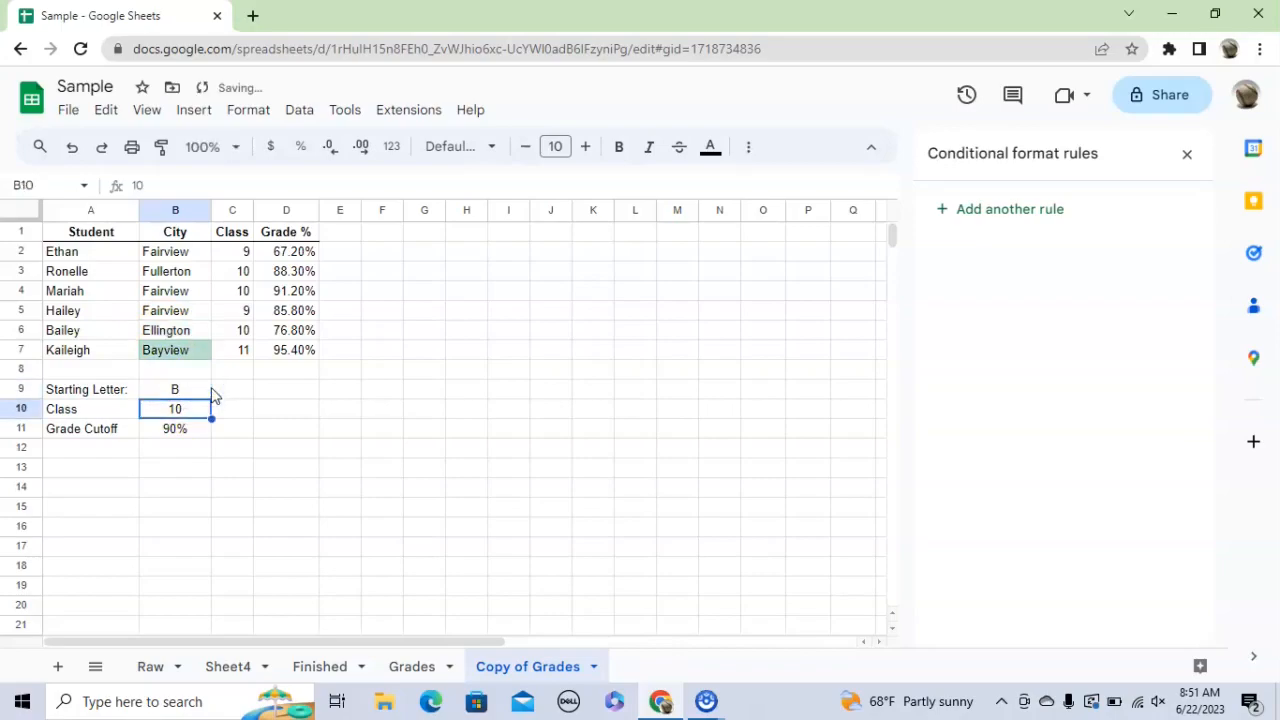
click(187, 395)
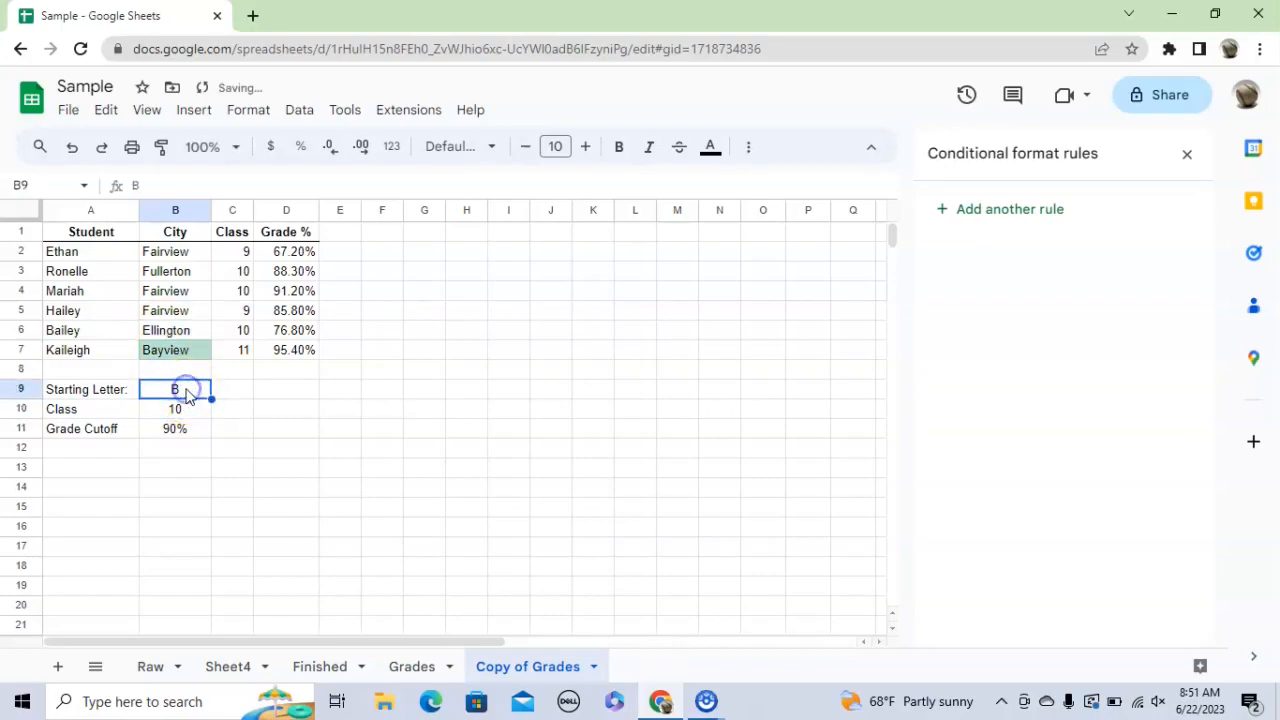
key(Return)
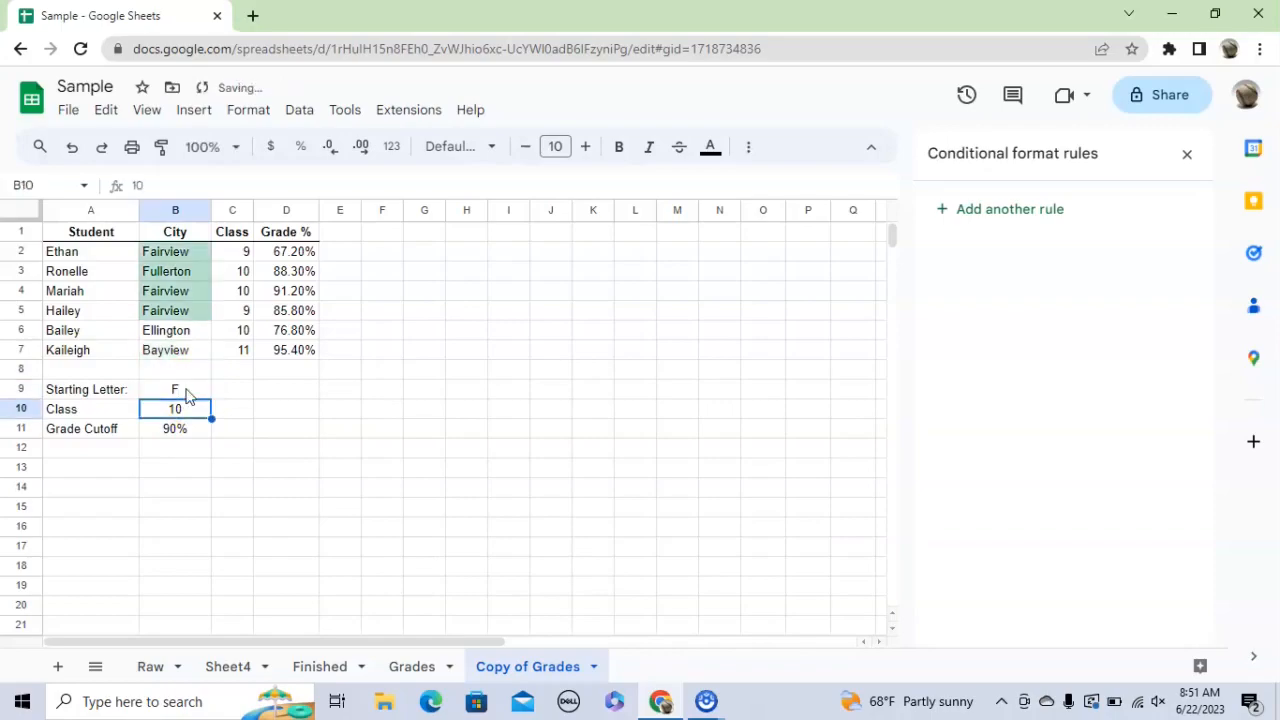
Step: Delete the text-starts-with rule applied to the city cells B2:B7
click(180, 389)
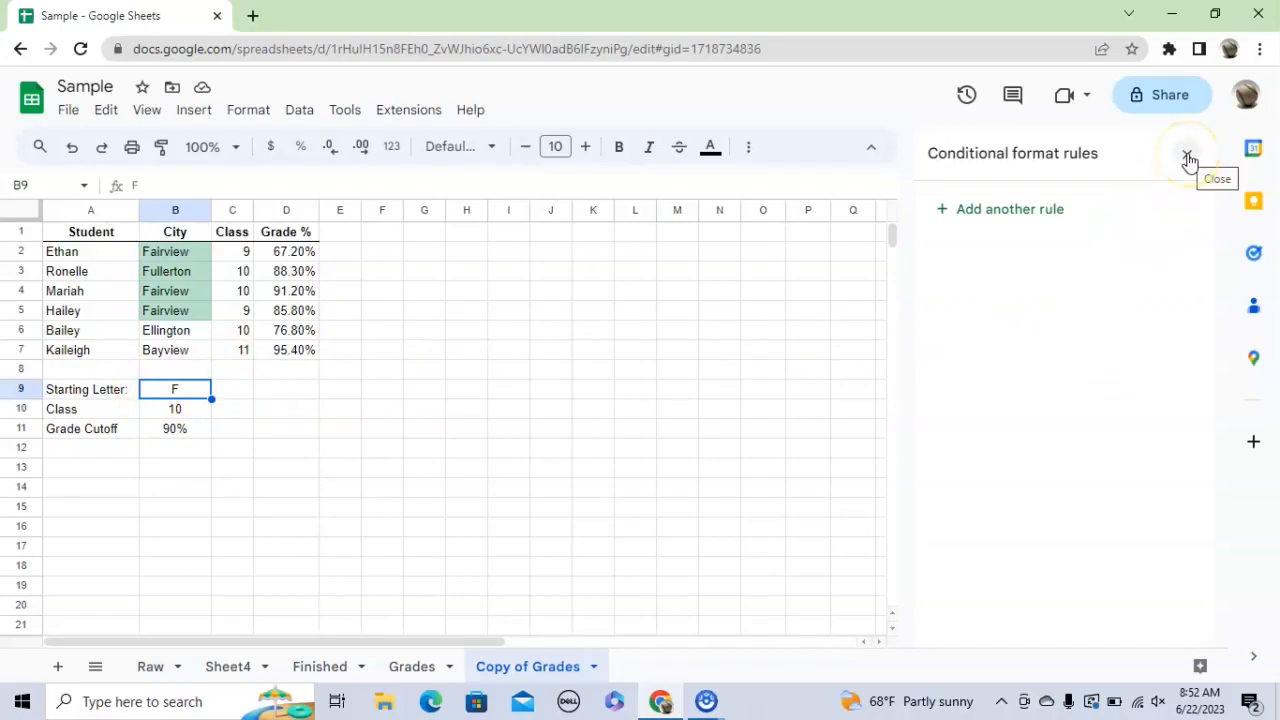
drag(167, 283, 163, 345)
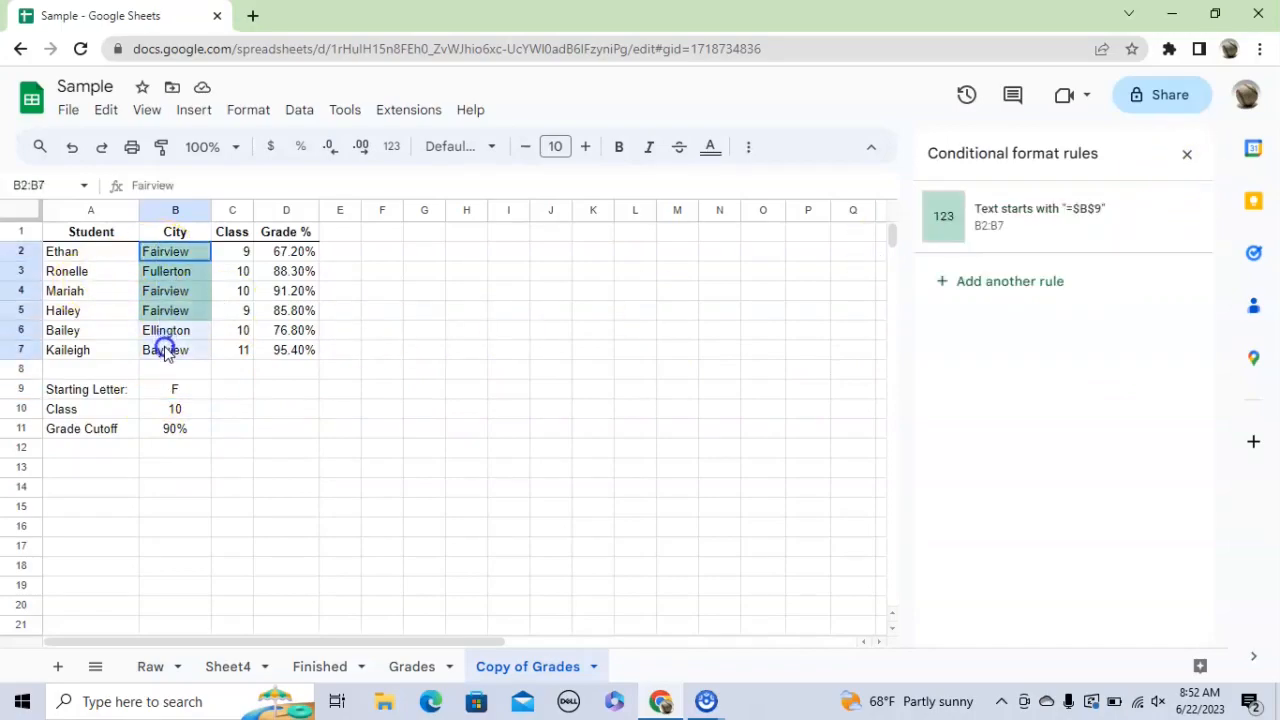
click(1160, 222)
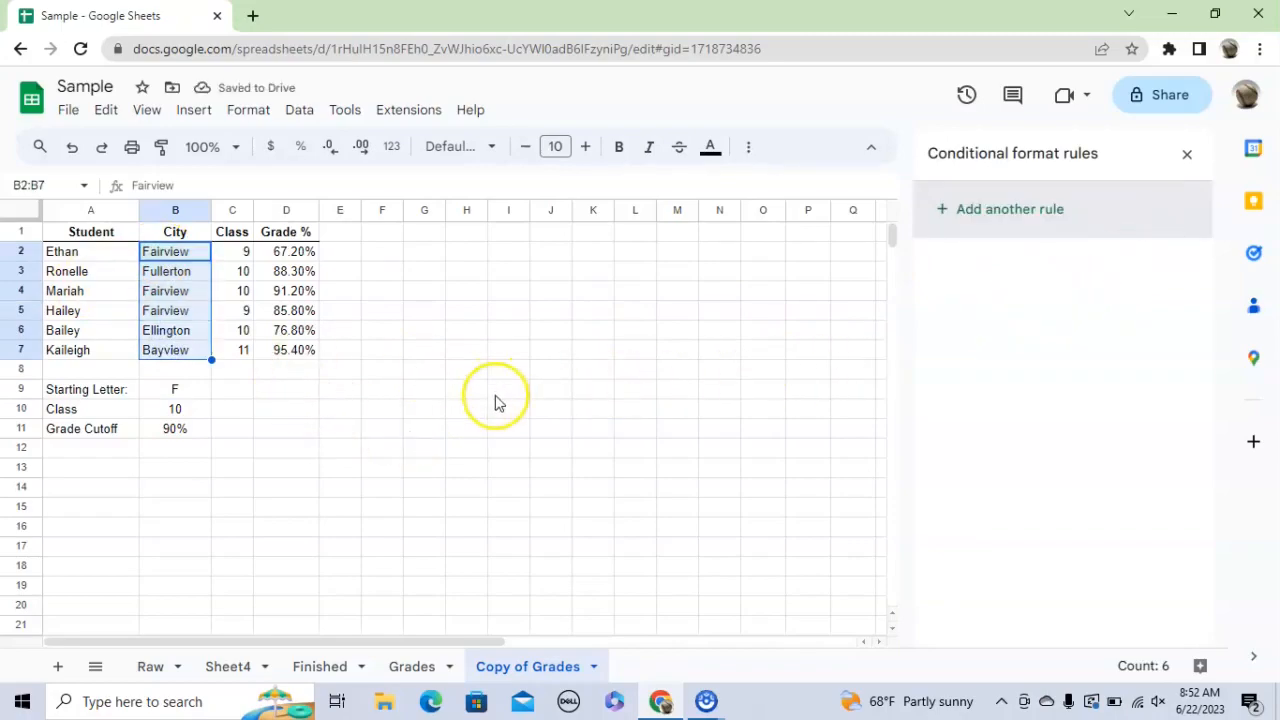
Step: Add a rule for C2:C7 that formats class values greater than or equal to 10 in the default style
drag(244, 257, 238, 355)
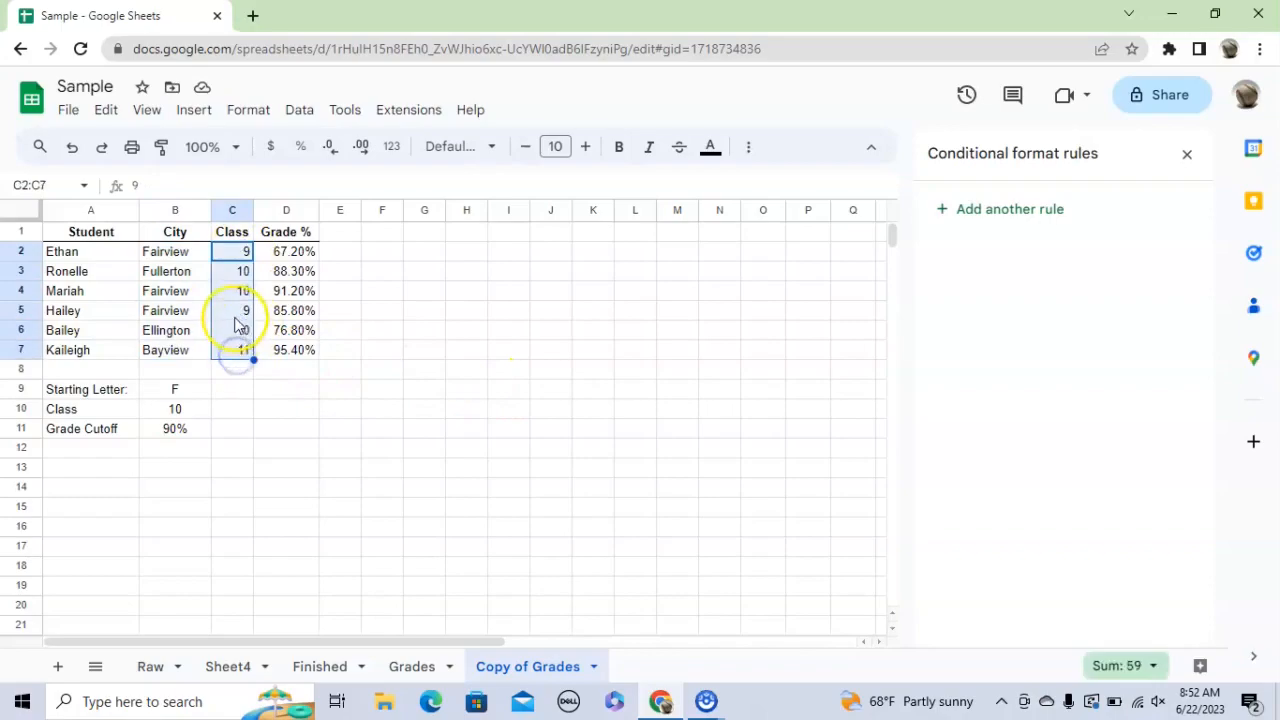
click(977, 212)
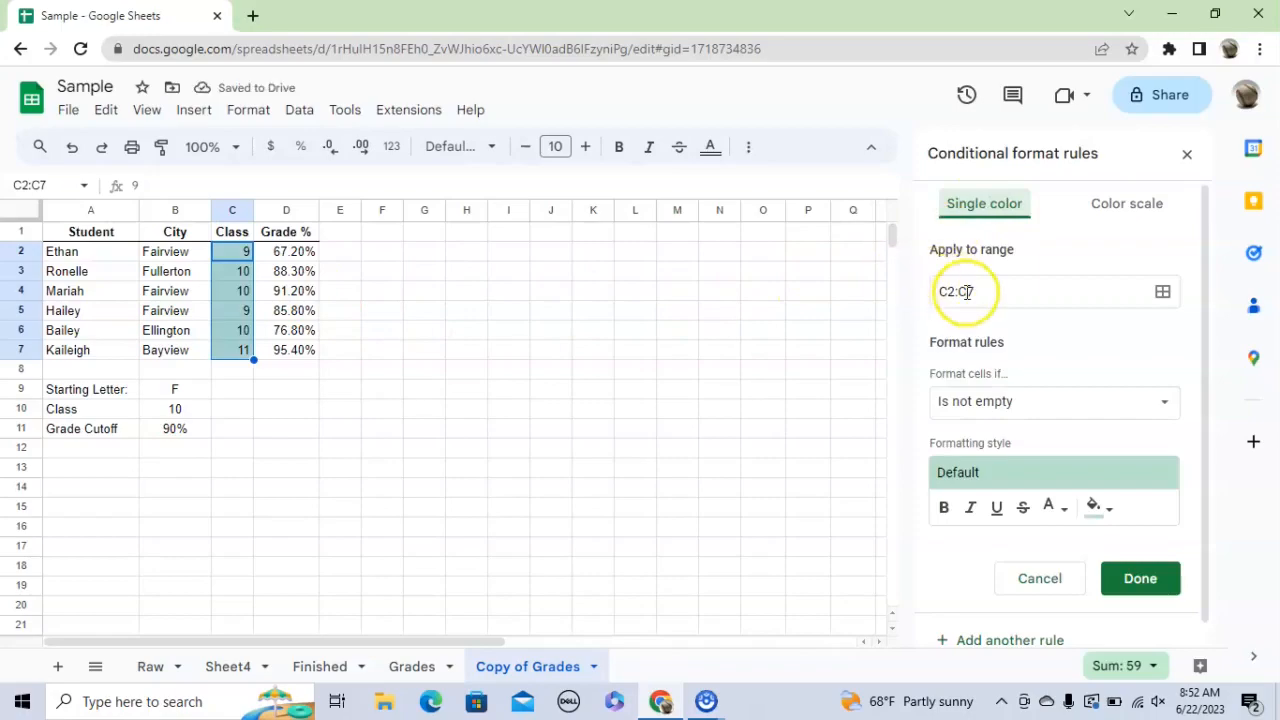
click(1040, 404)
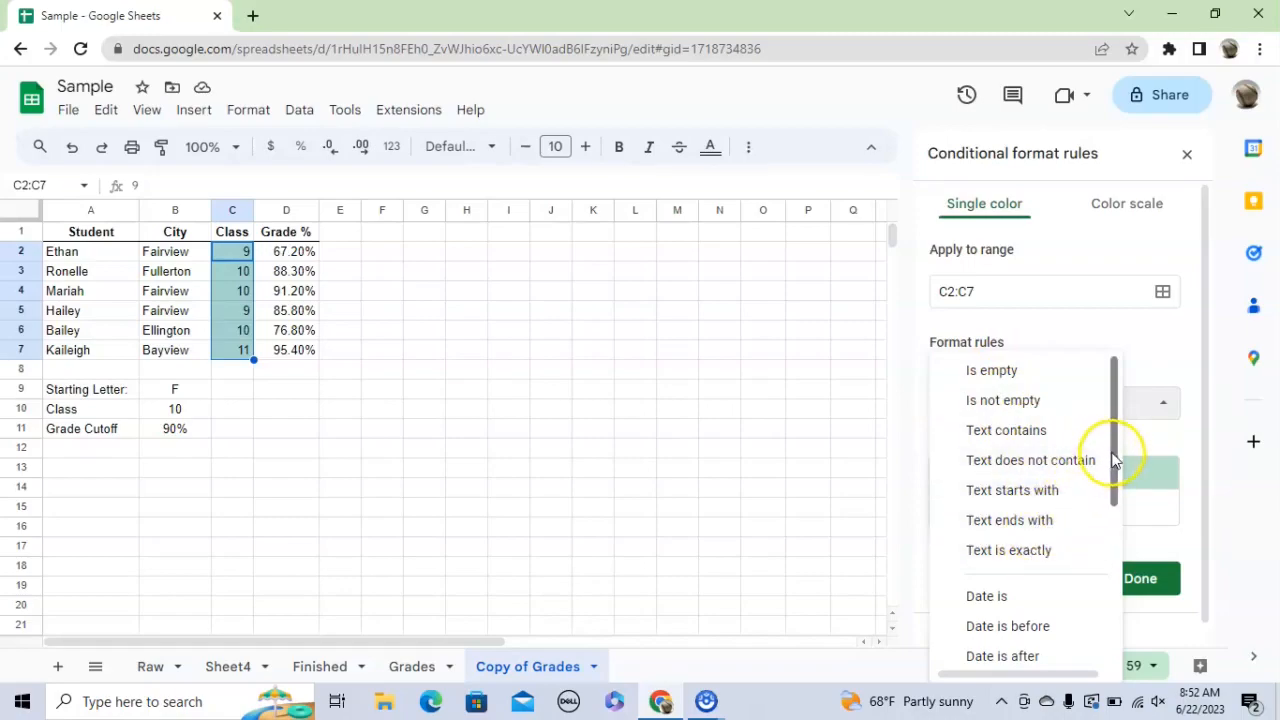
drag(1115, 451, 1113, 596)
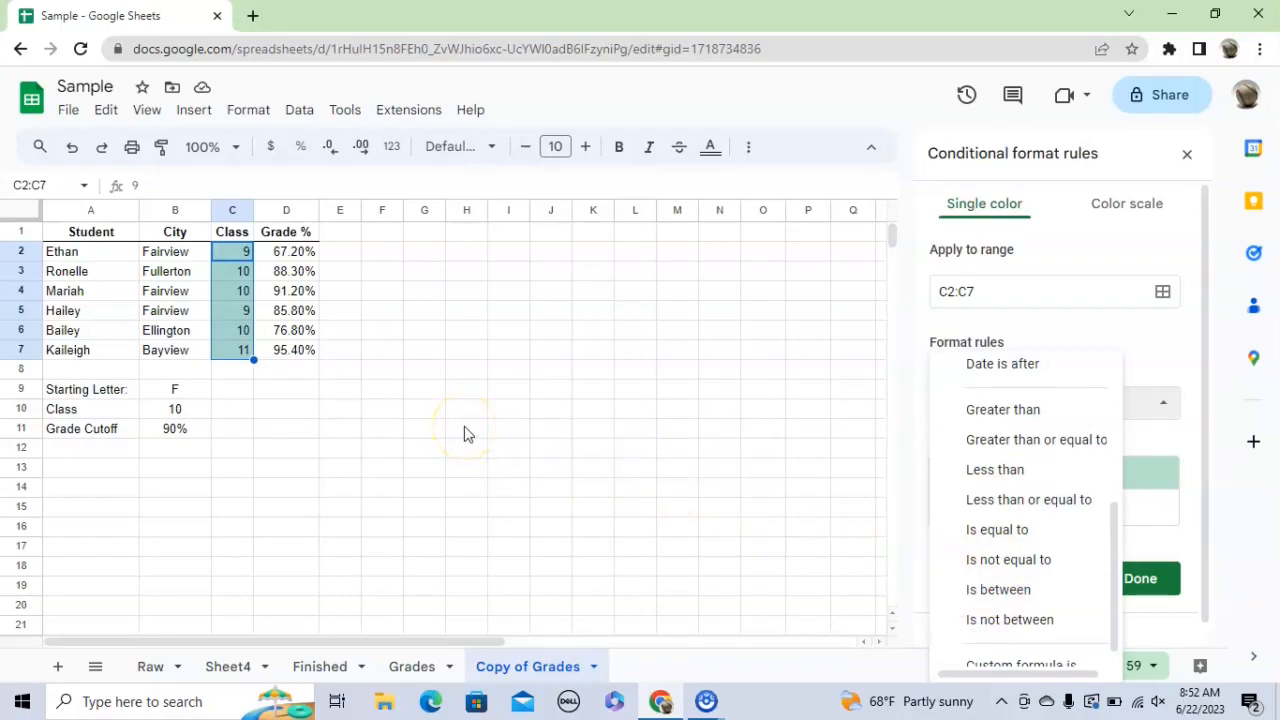
click(1015, 440)
click(980, 447)
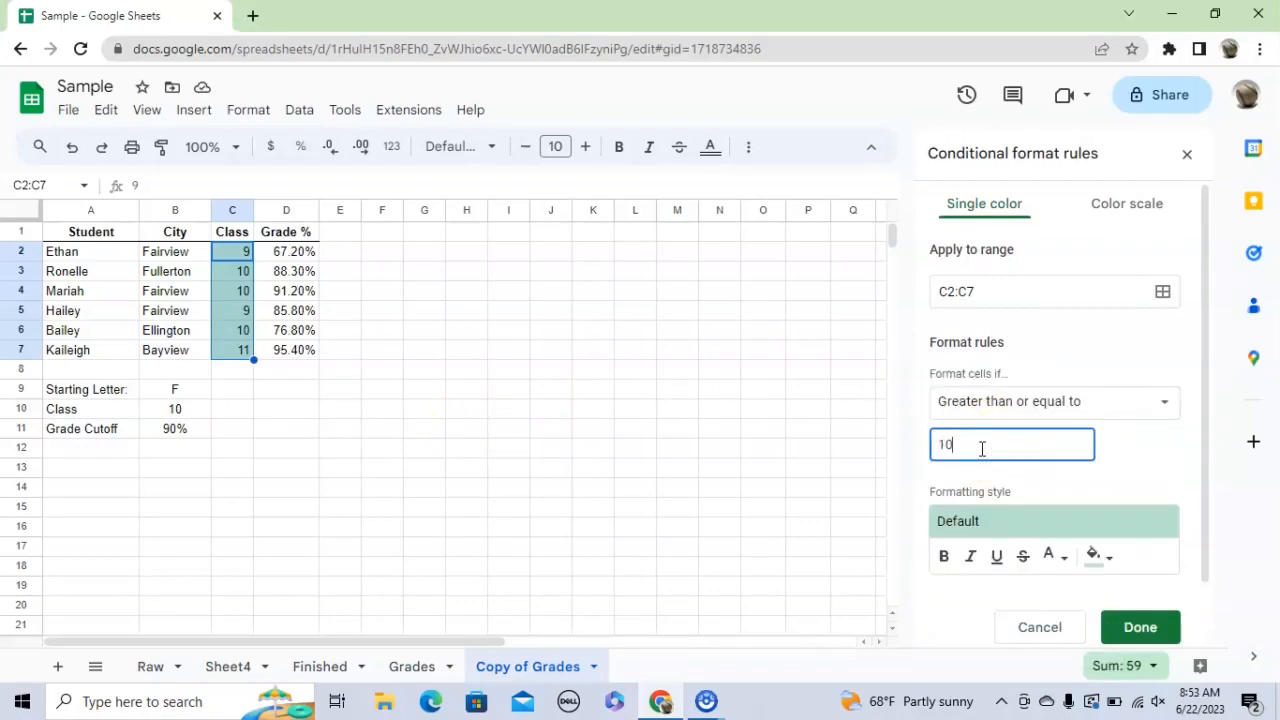
click(591, 470)
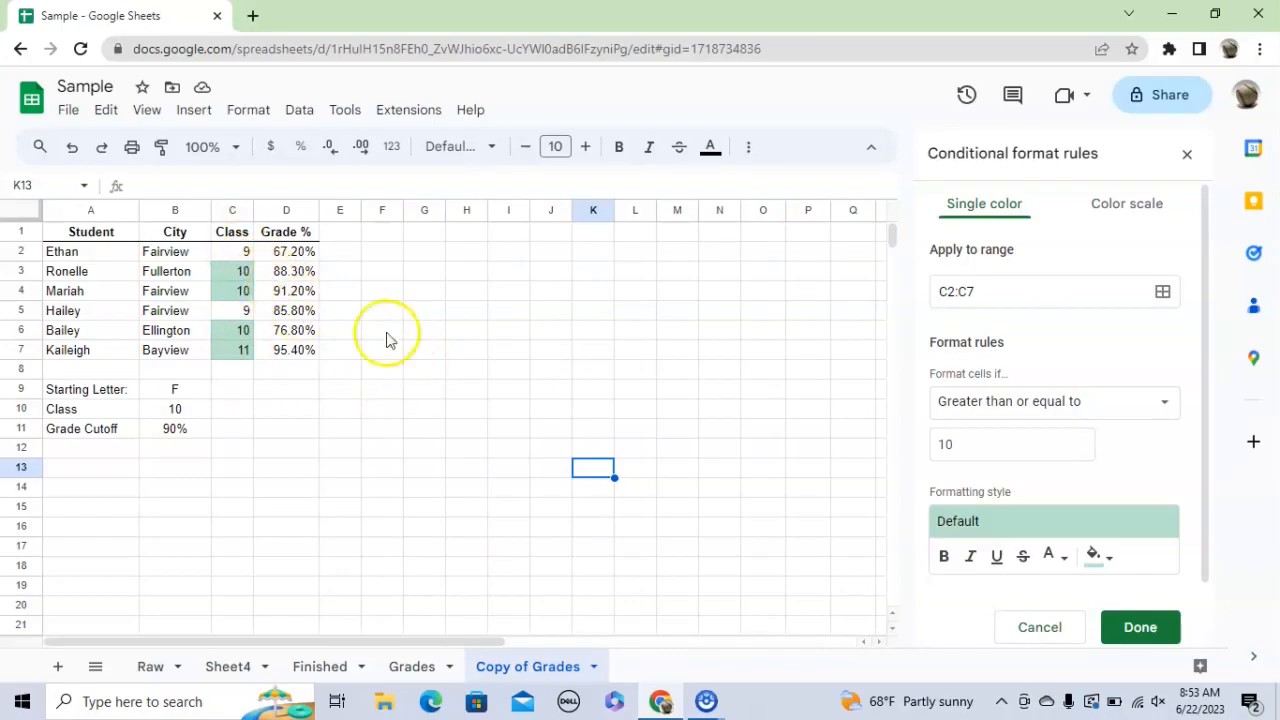
Step: Change the C2:C7 rule's condition to format class values less than 11
drag(241, 253, 237, 365)
click(240, 313)
drag(240, 252, 241, 346)
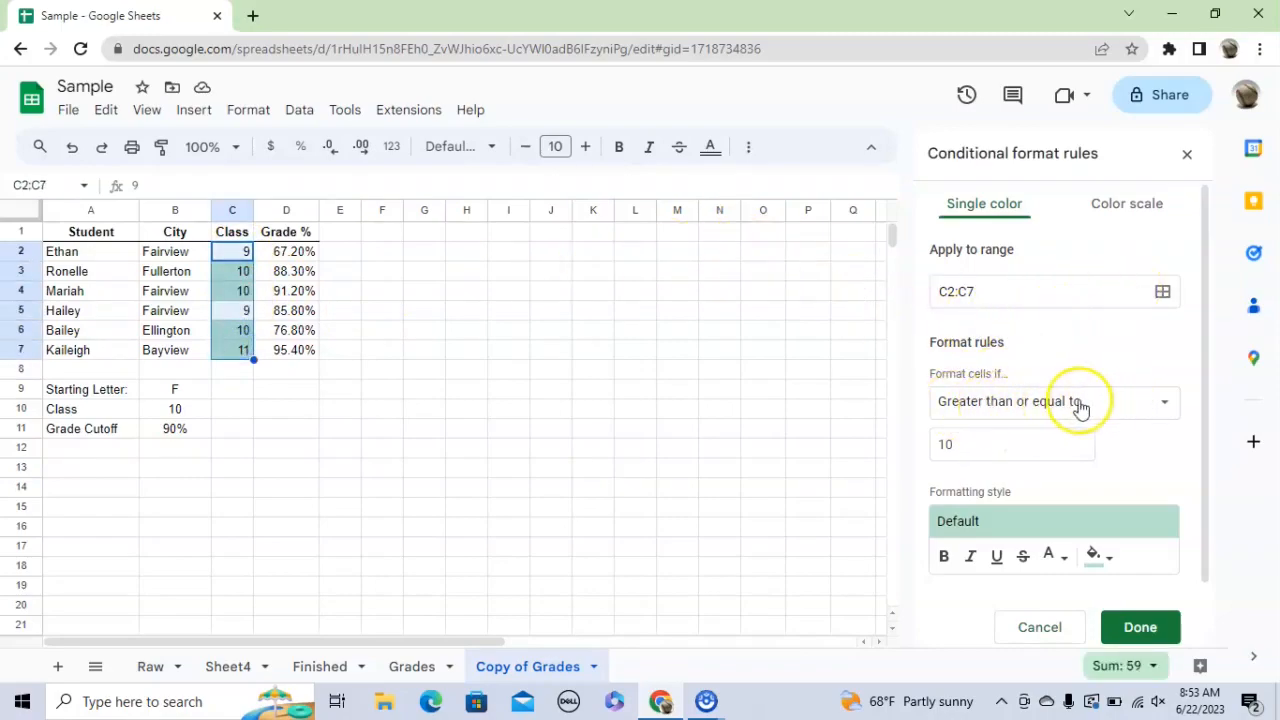
click(1163, 401)
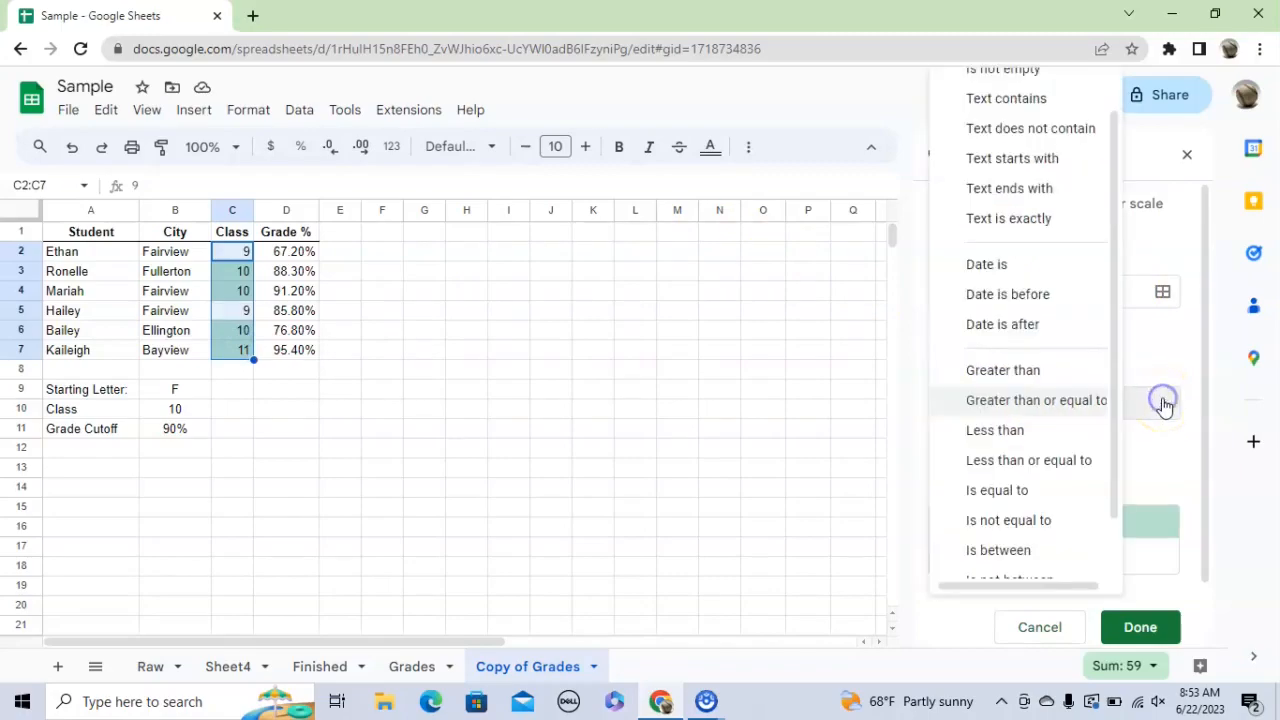
click(1020, 432)
double_click(1000, 449)
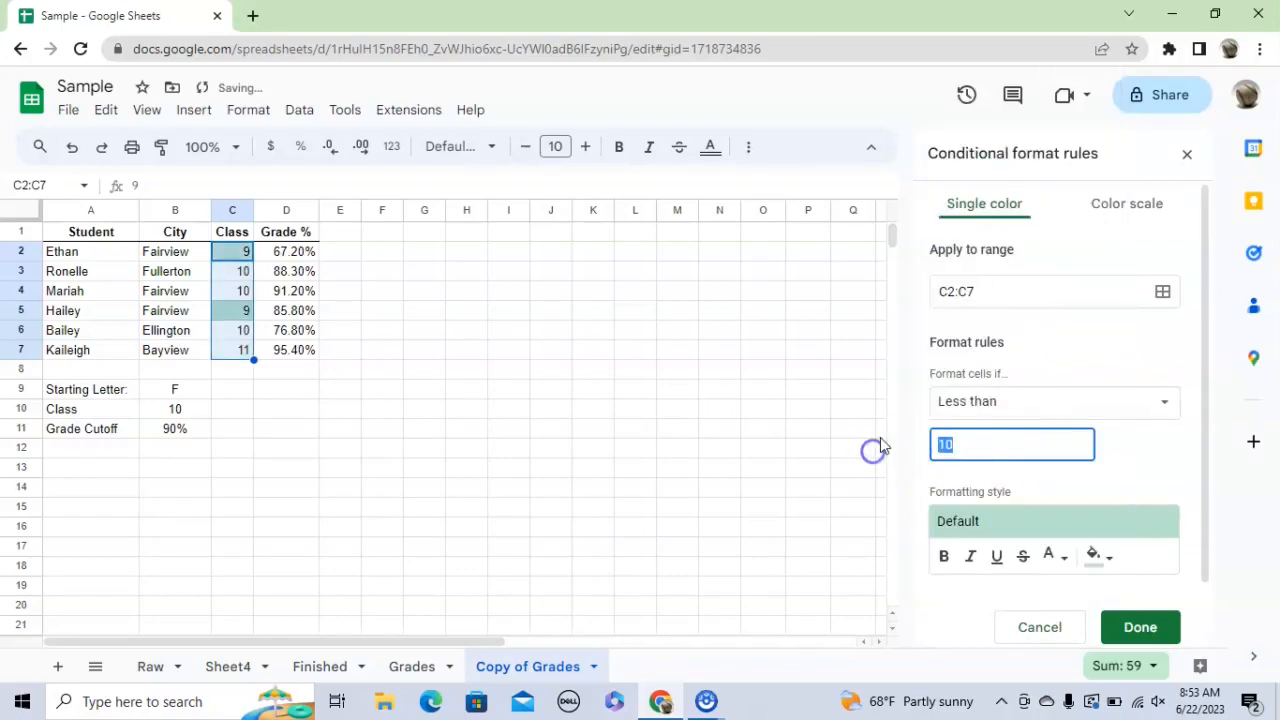
text(11)
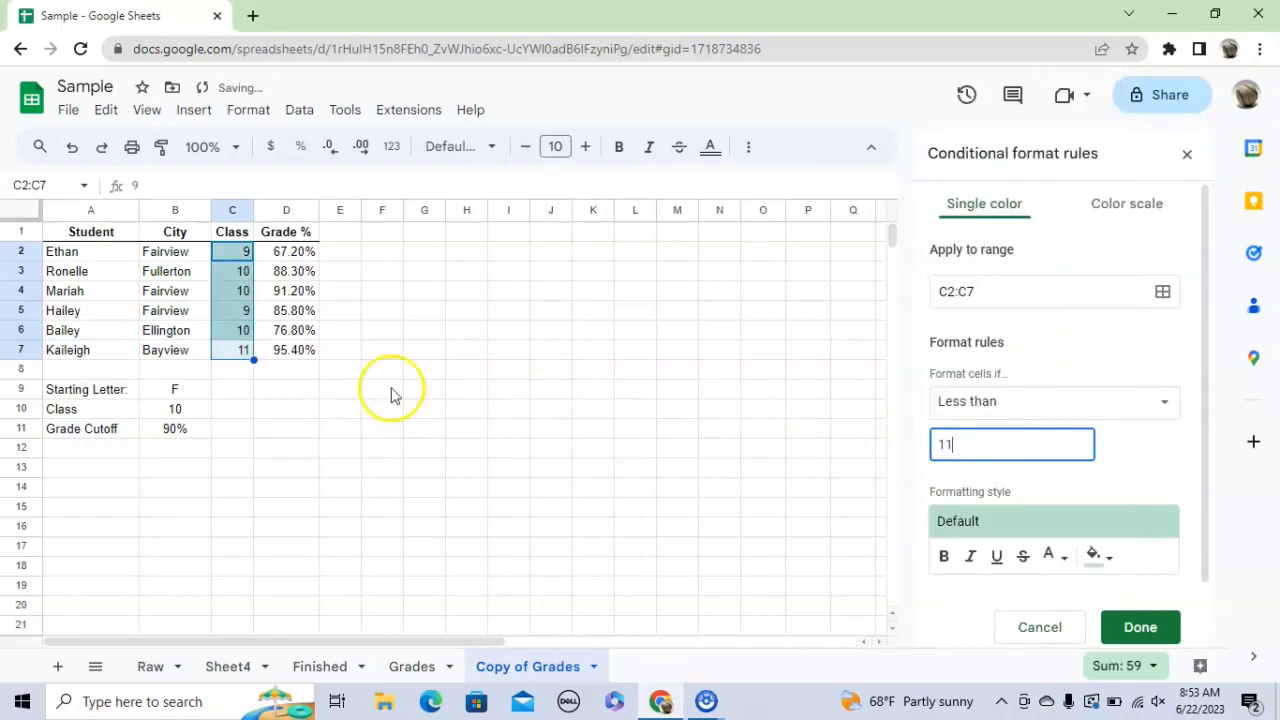
click(323, 402)
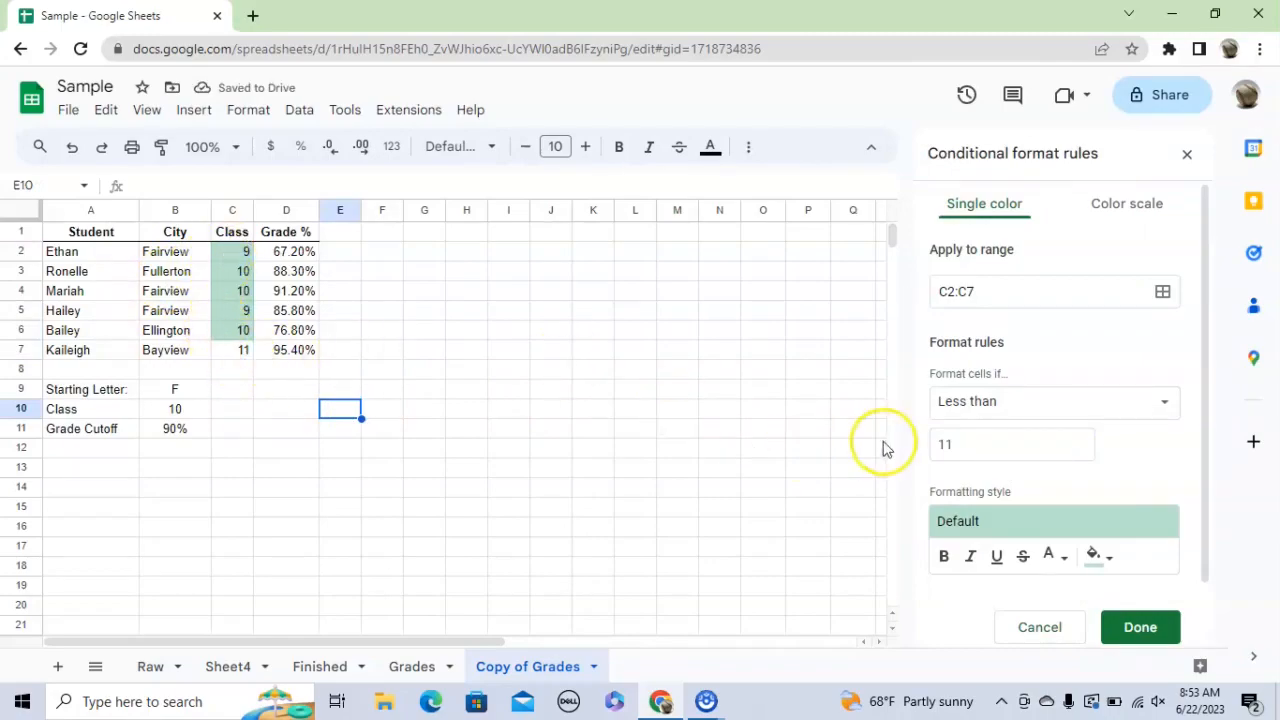
drag(240, 258, 237, 349)
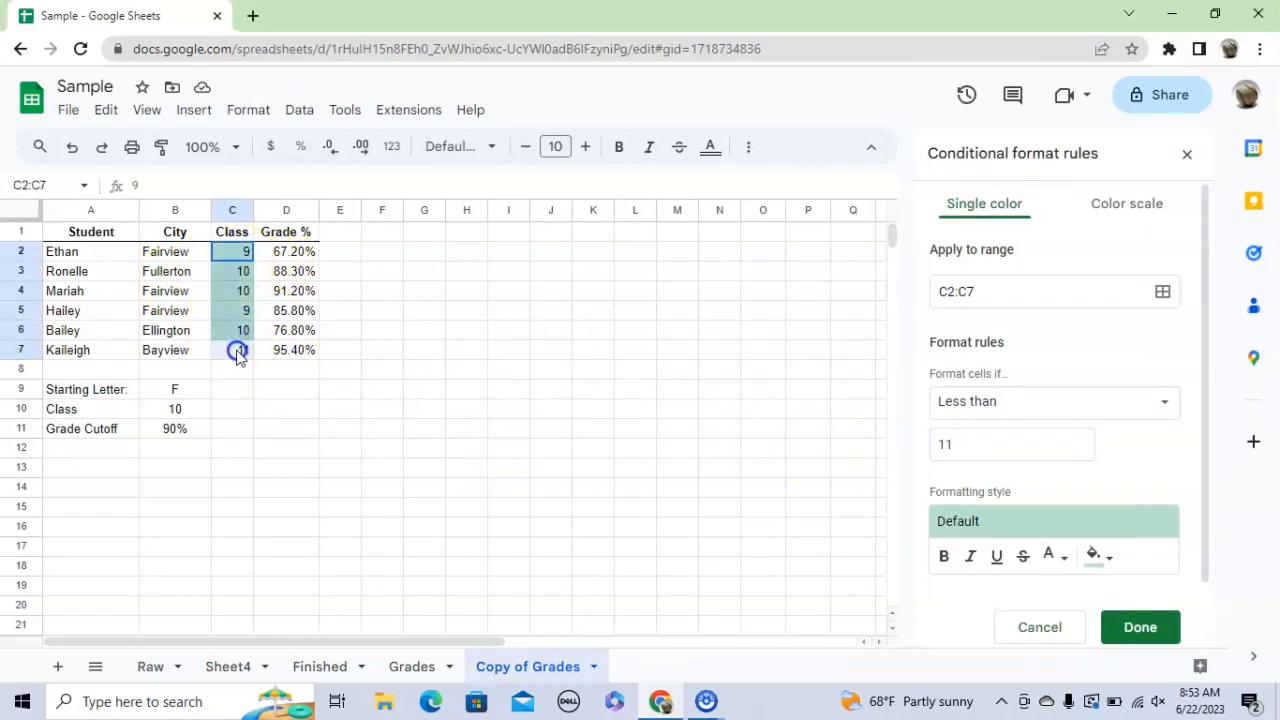
click(1157, 402)
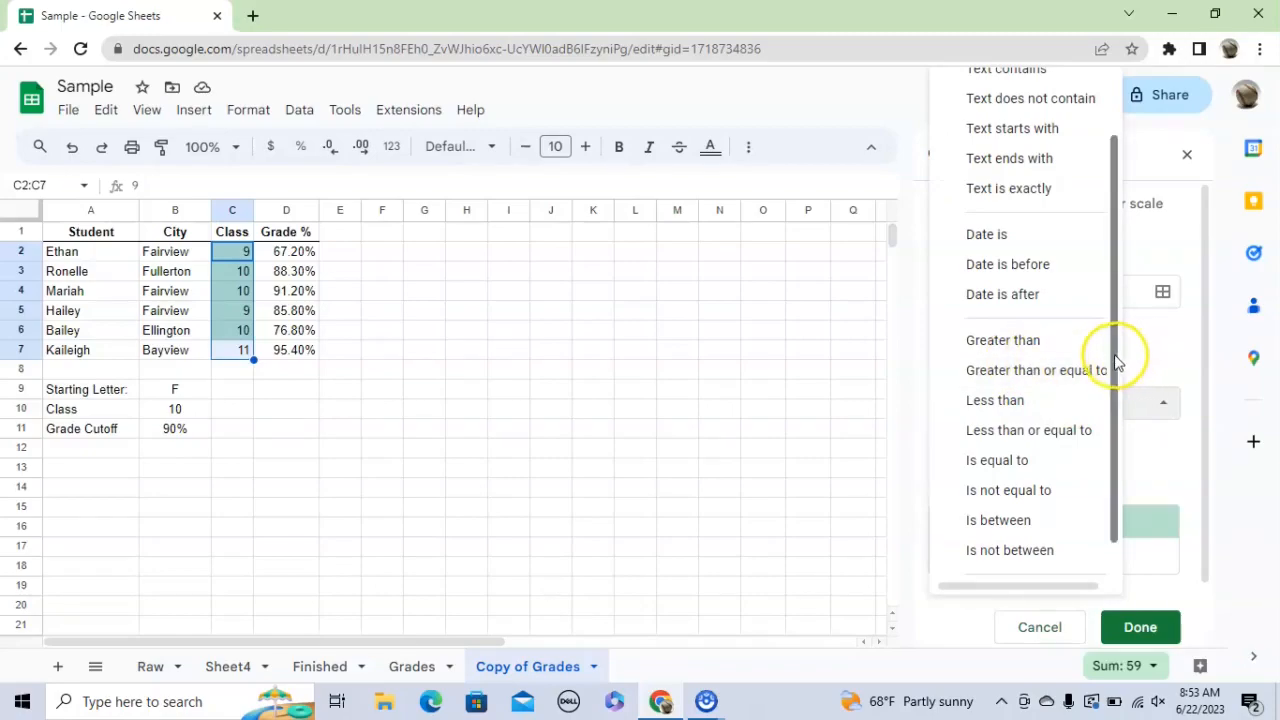
drag(1114, 349, 1115, 392)
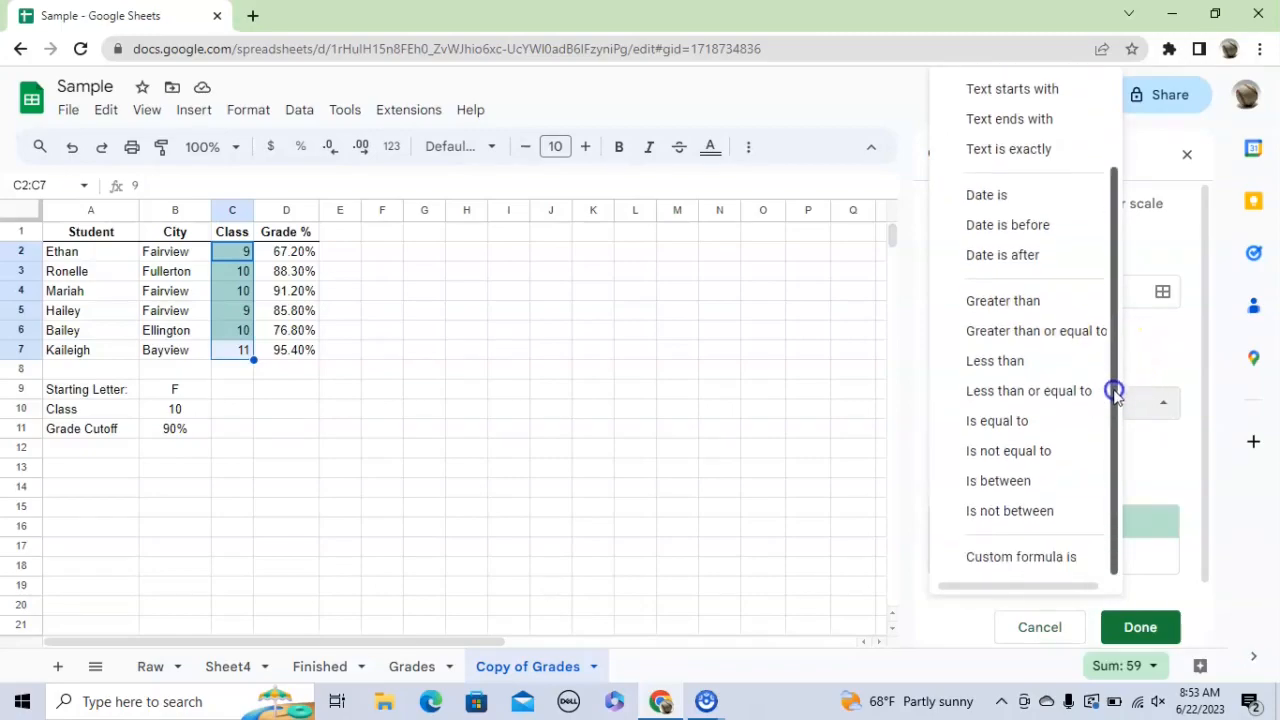
click(631, 433)
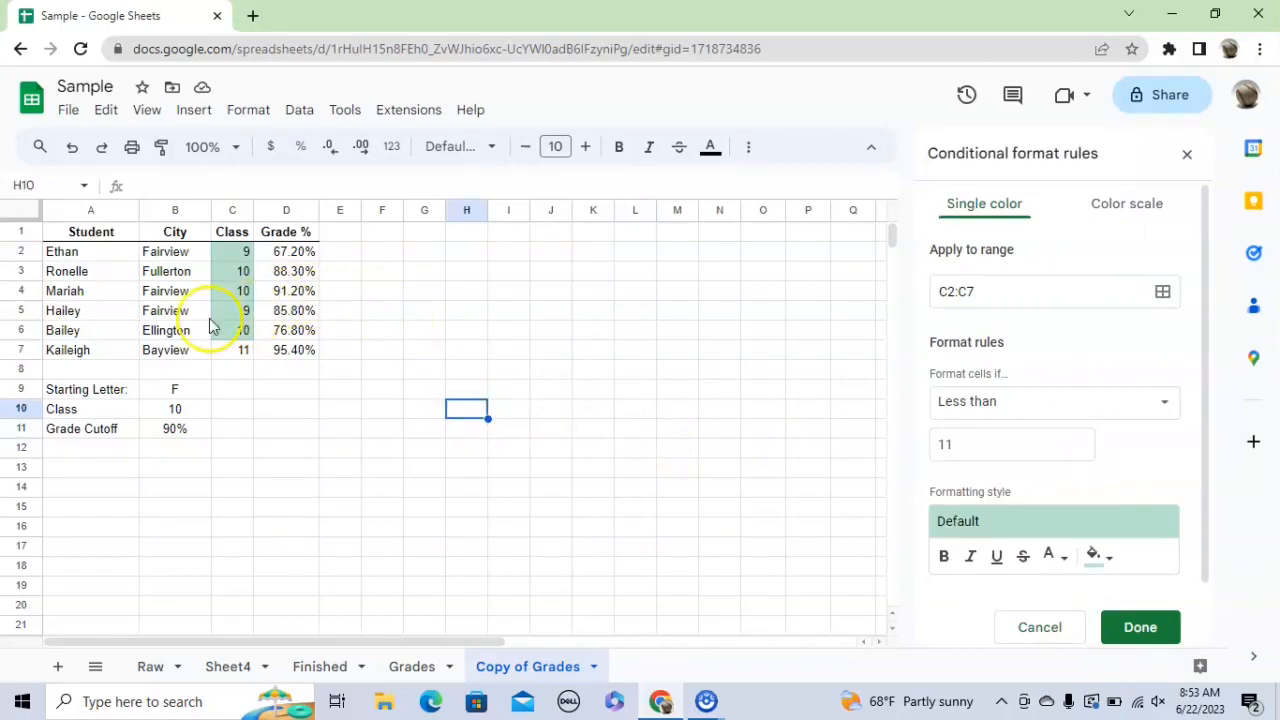
drag(286, 250, 277, 334)
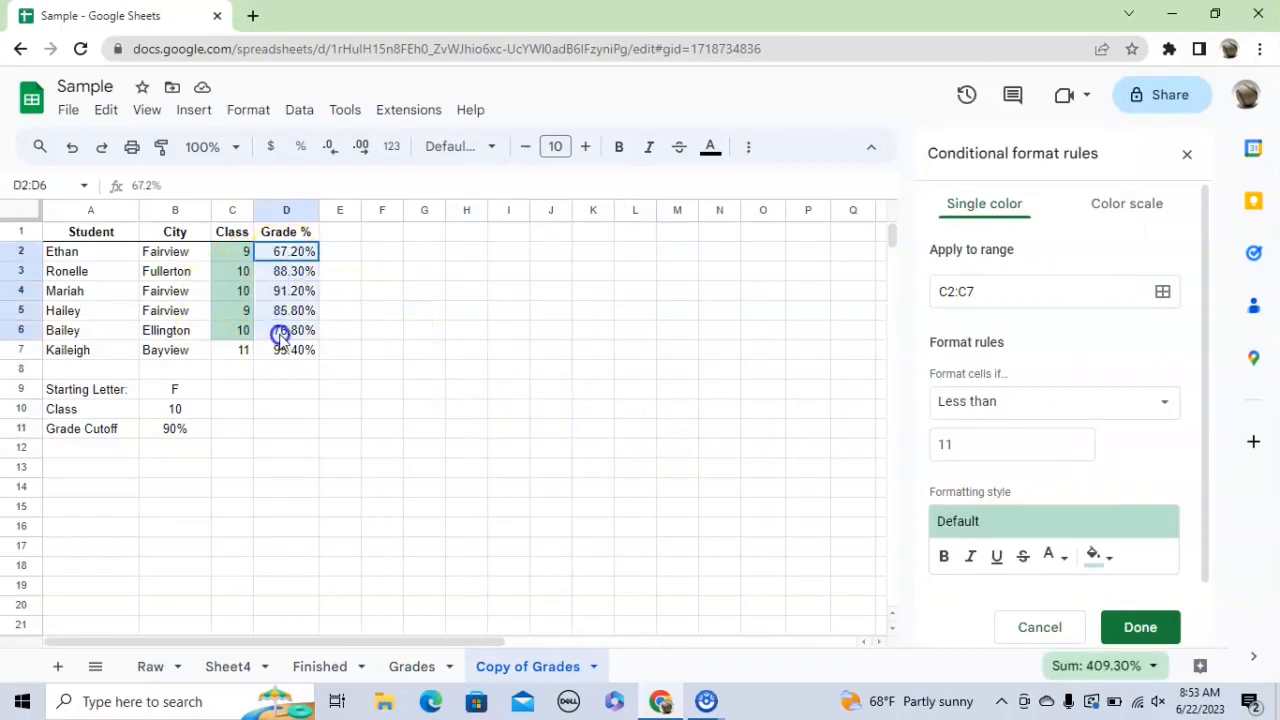
Step: Delete the less-than-11 conditional formatting rule applied to the class cells C2:C7
drag(225, 255, 229, 349)
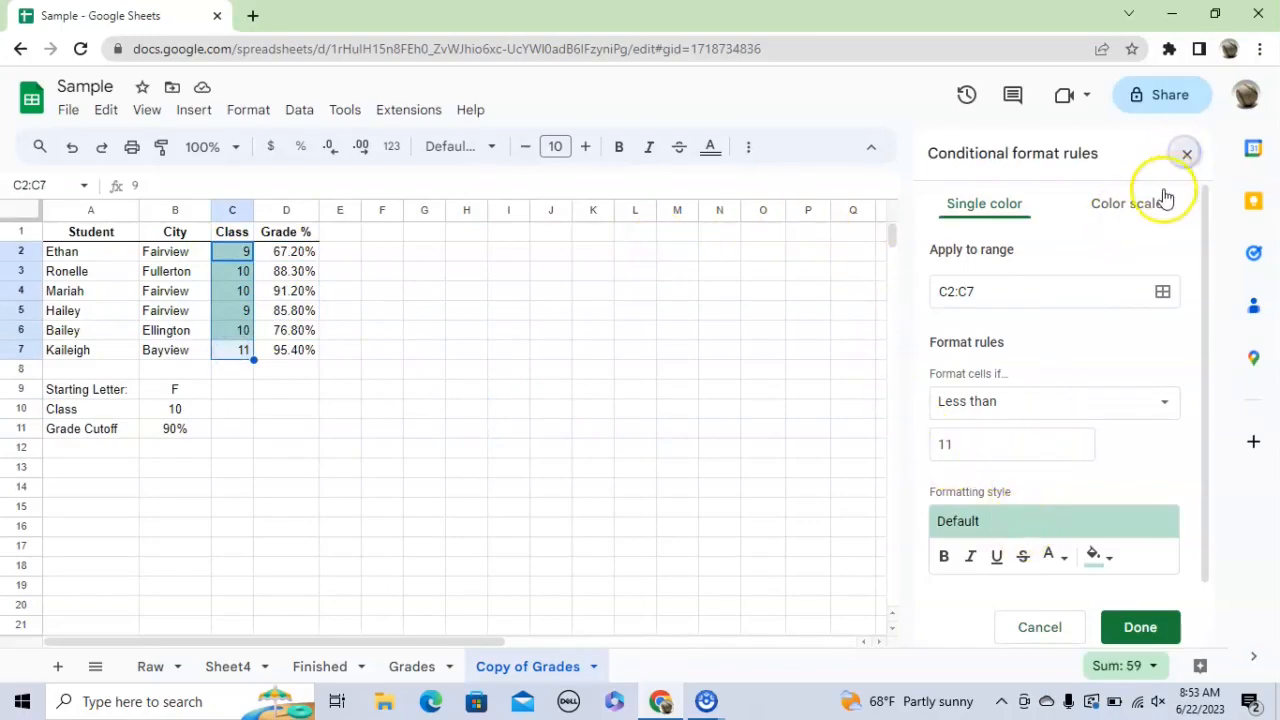
click(1187, 154)
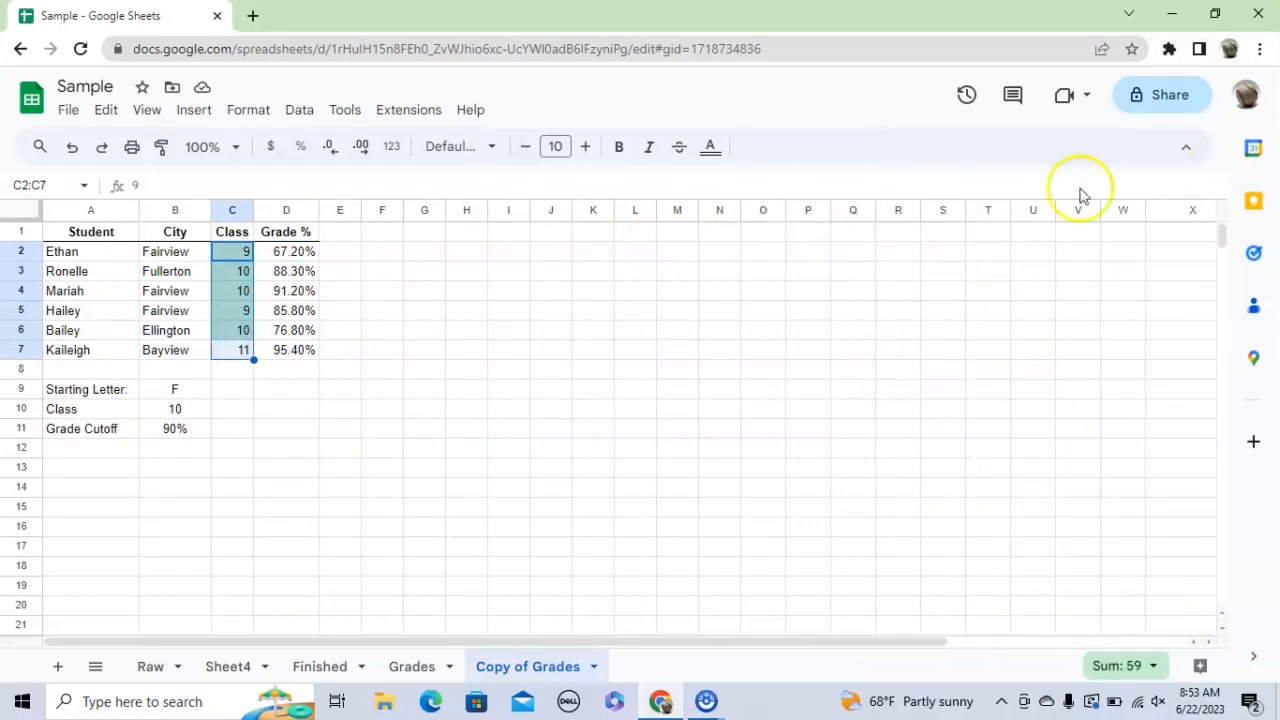
click(246, 297)
click(240, 253)
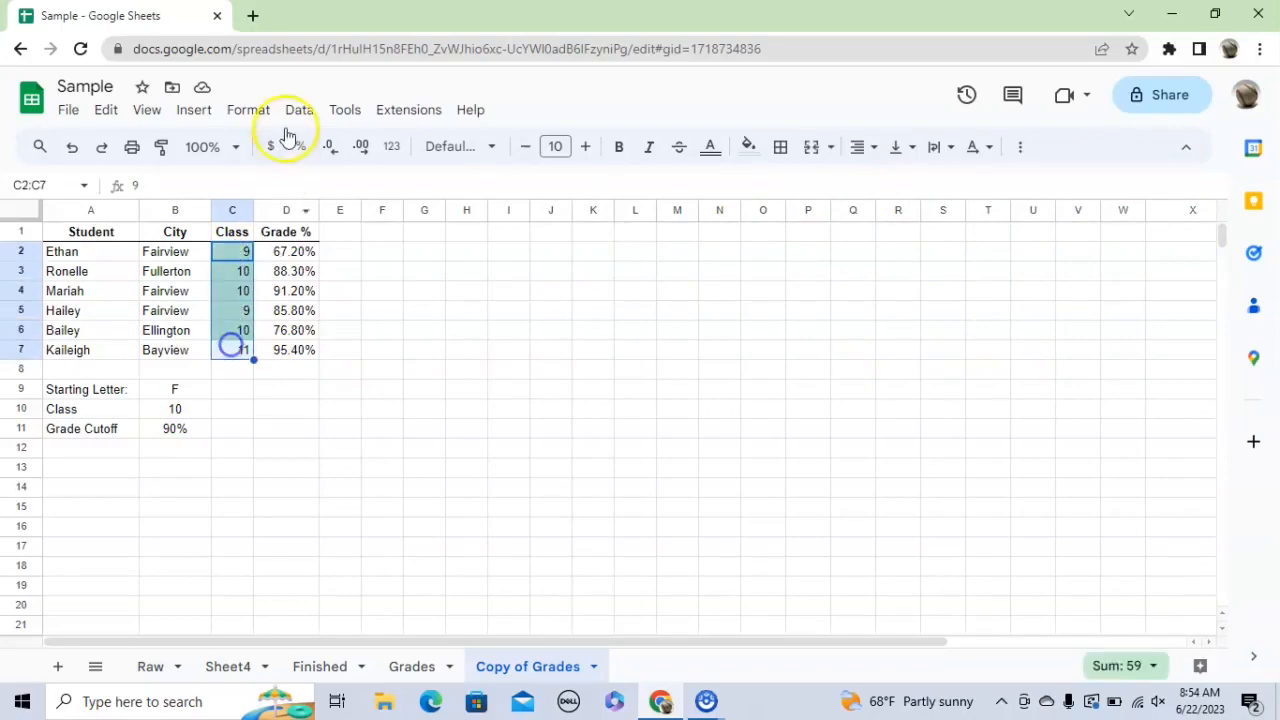
click(245, 110)
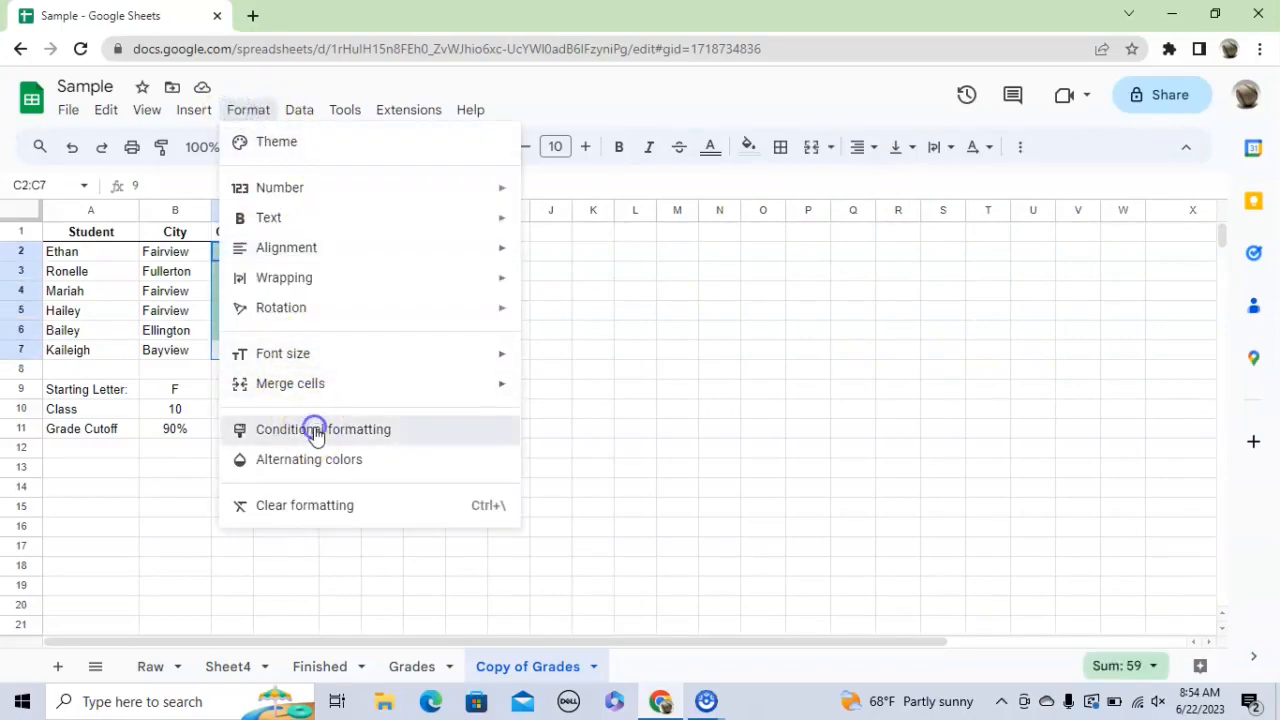
click(315, 432)
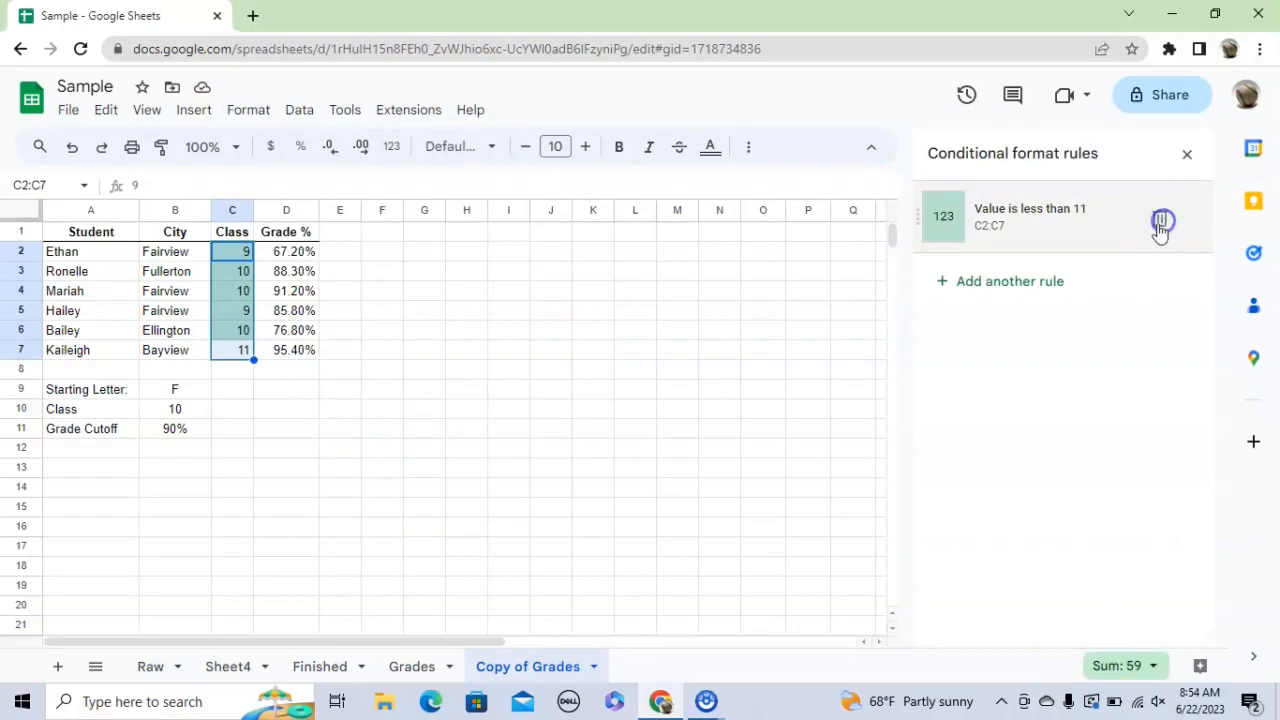
click(1160, 221)
click(345, 332)
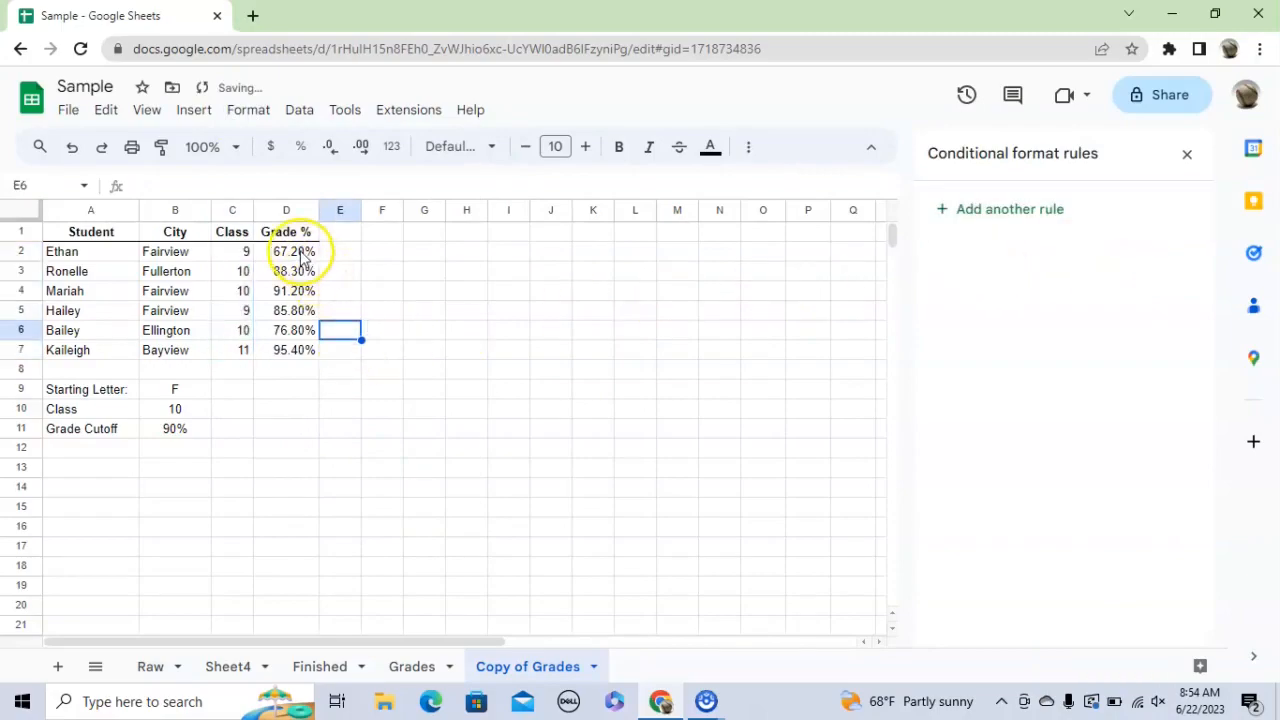
Step: Add a conditional formatting rule for the grades in D2:D7 with the condition greater than or equal to 90%
drag(300, 257, 300, 349)
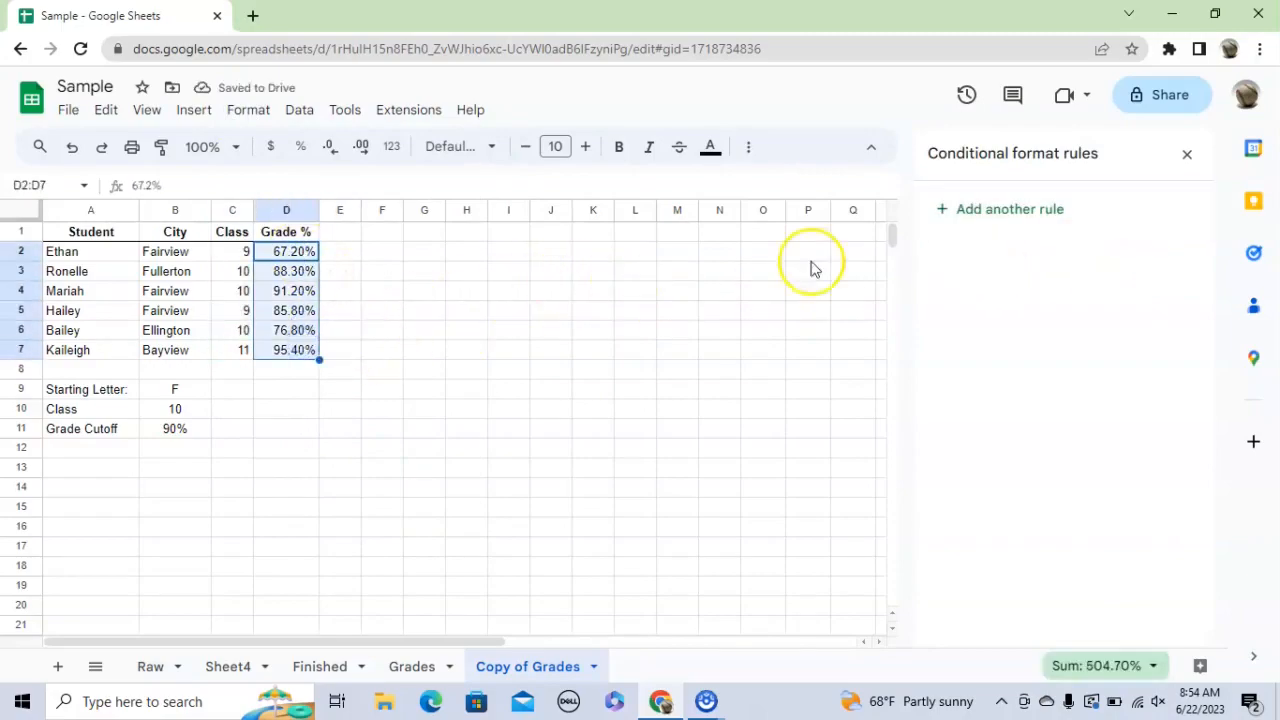
click(1008, 212)
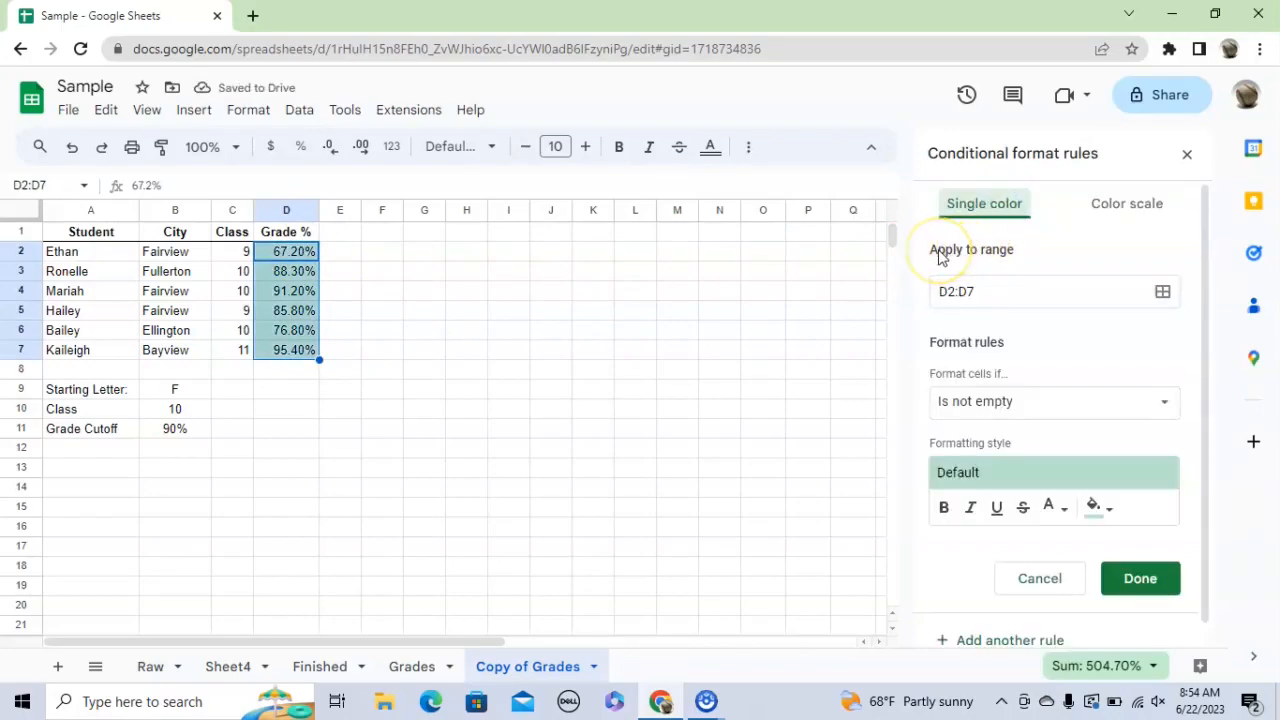
click(1089, 407)
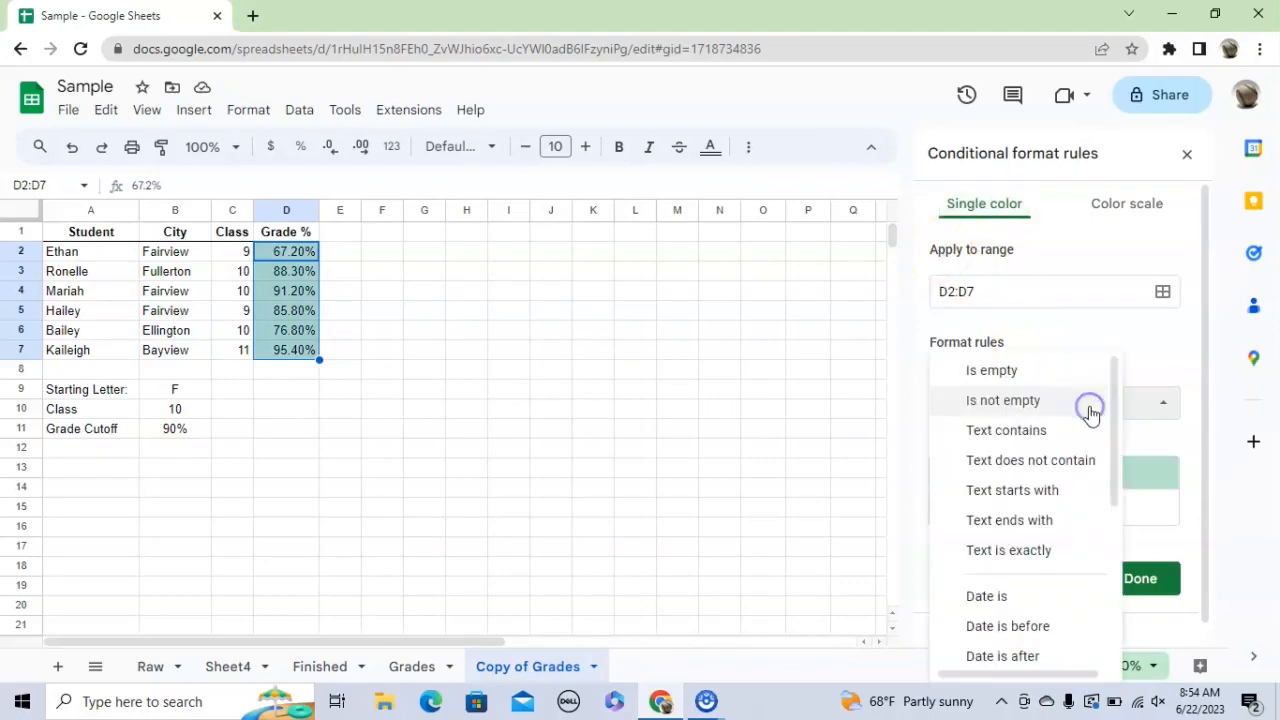
drag(1121, 413, 1108, 543)
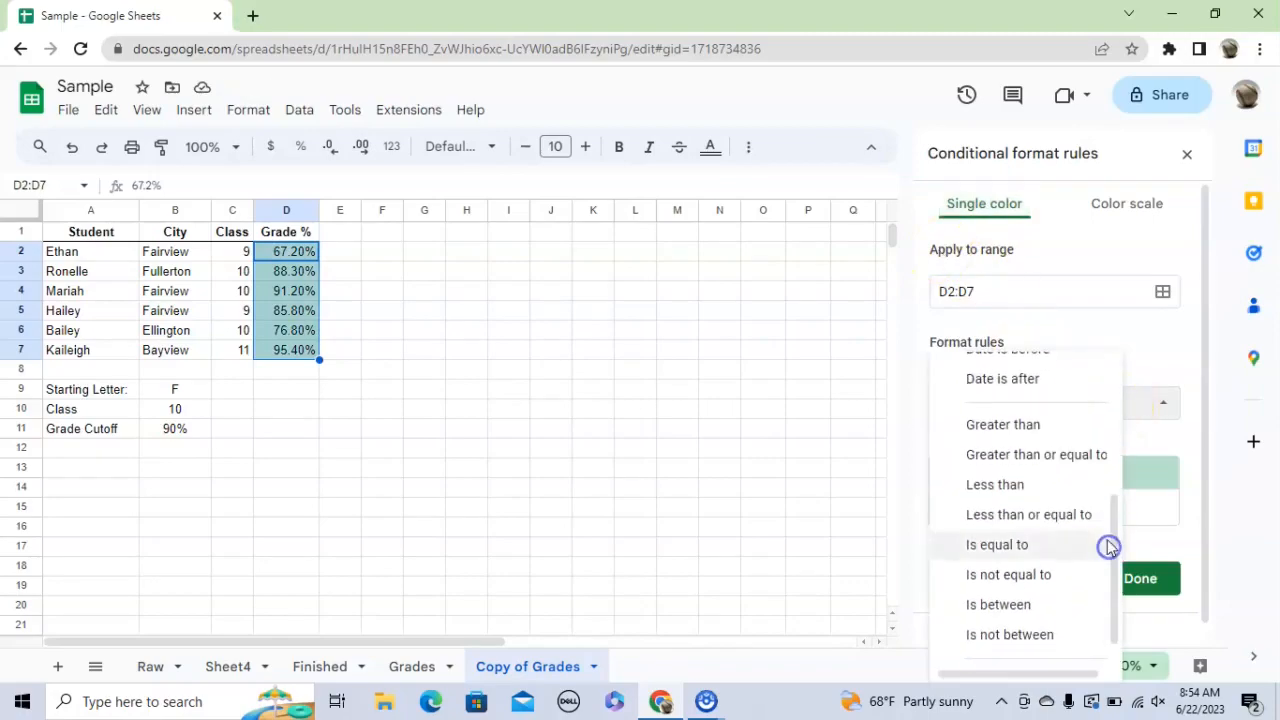
click(1067, 458)
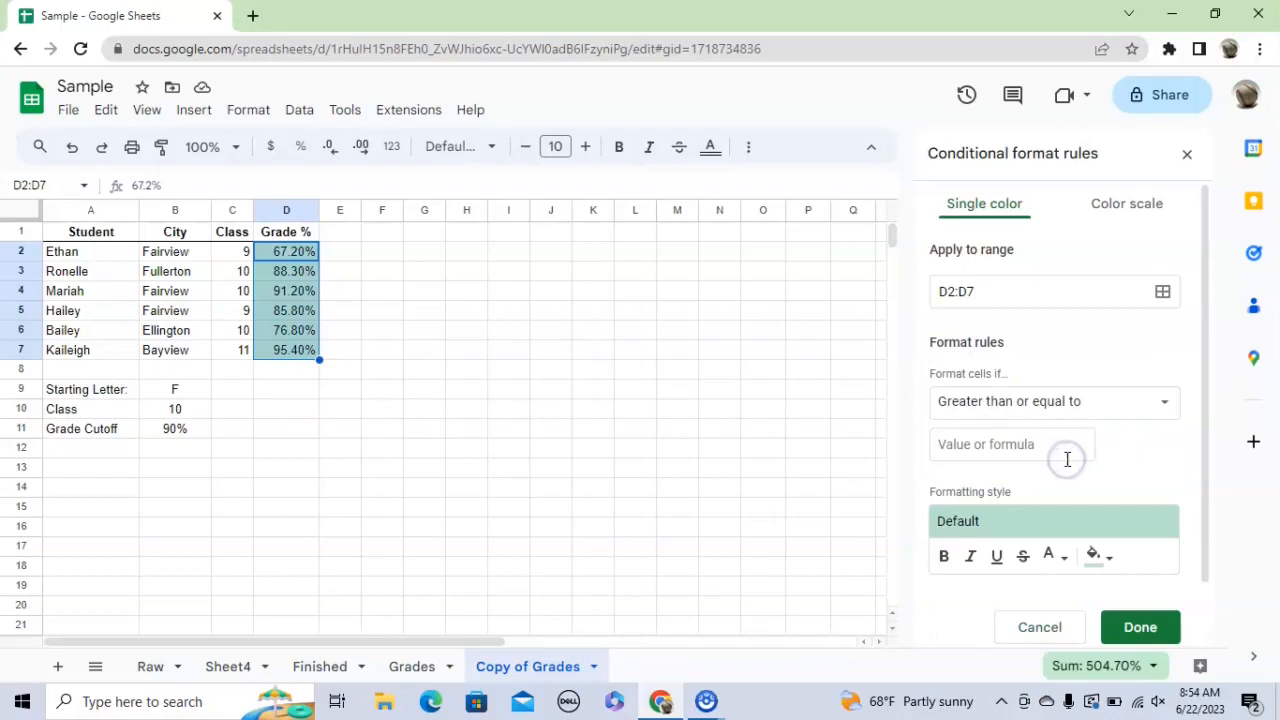
click(1003, 453)
text(90)
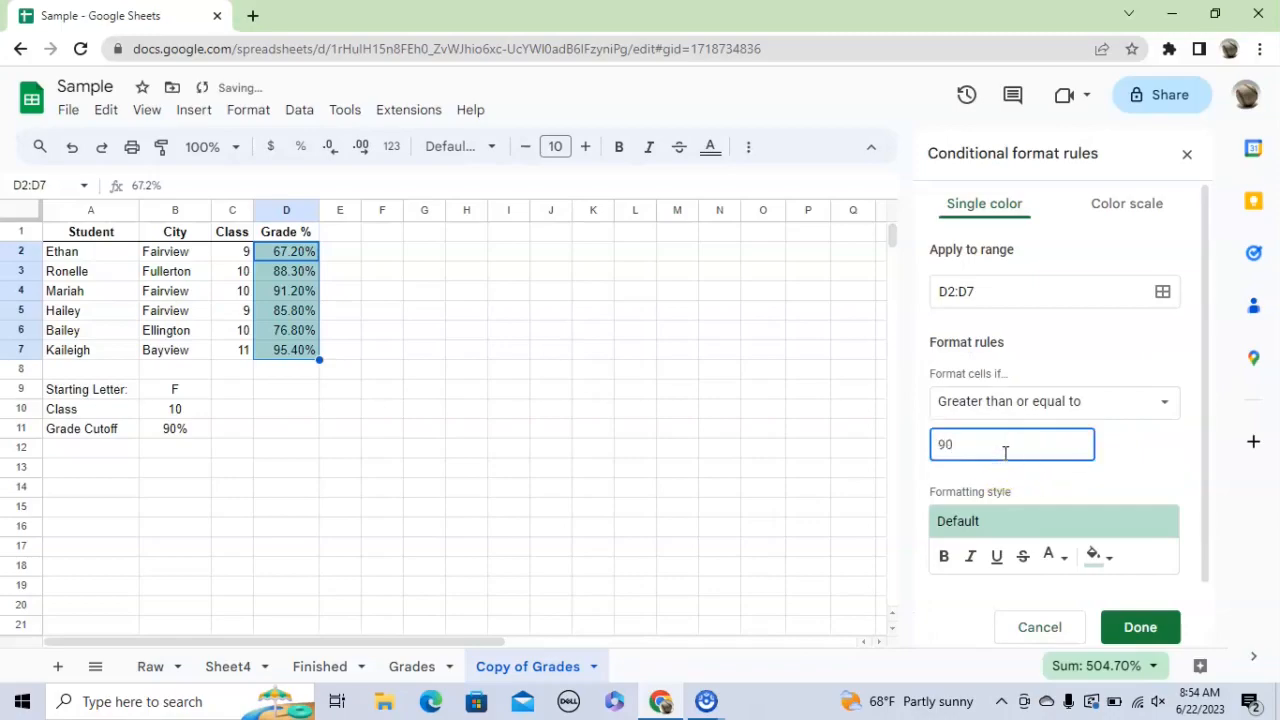
text(%)
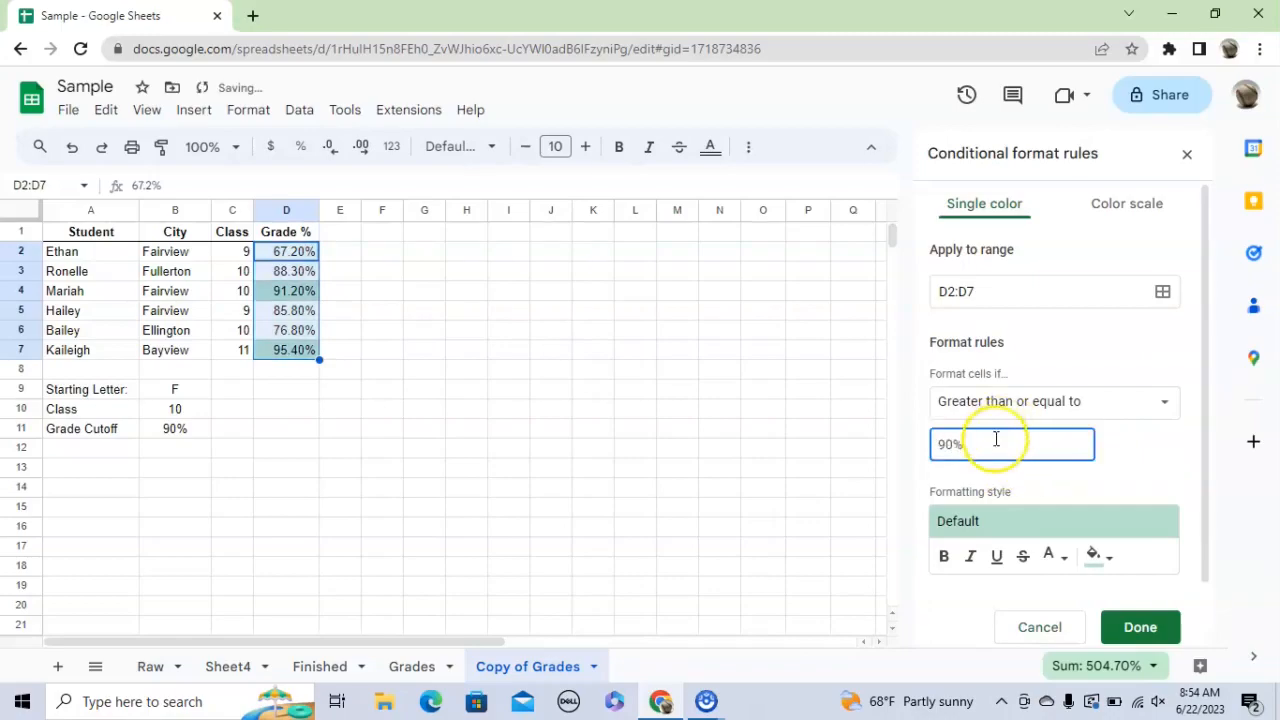
Step: Style the 90% rule with a dark green fill and bold white text, and save it
click(1103, 556)
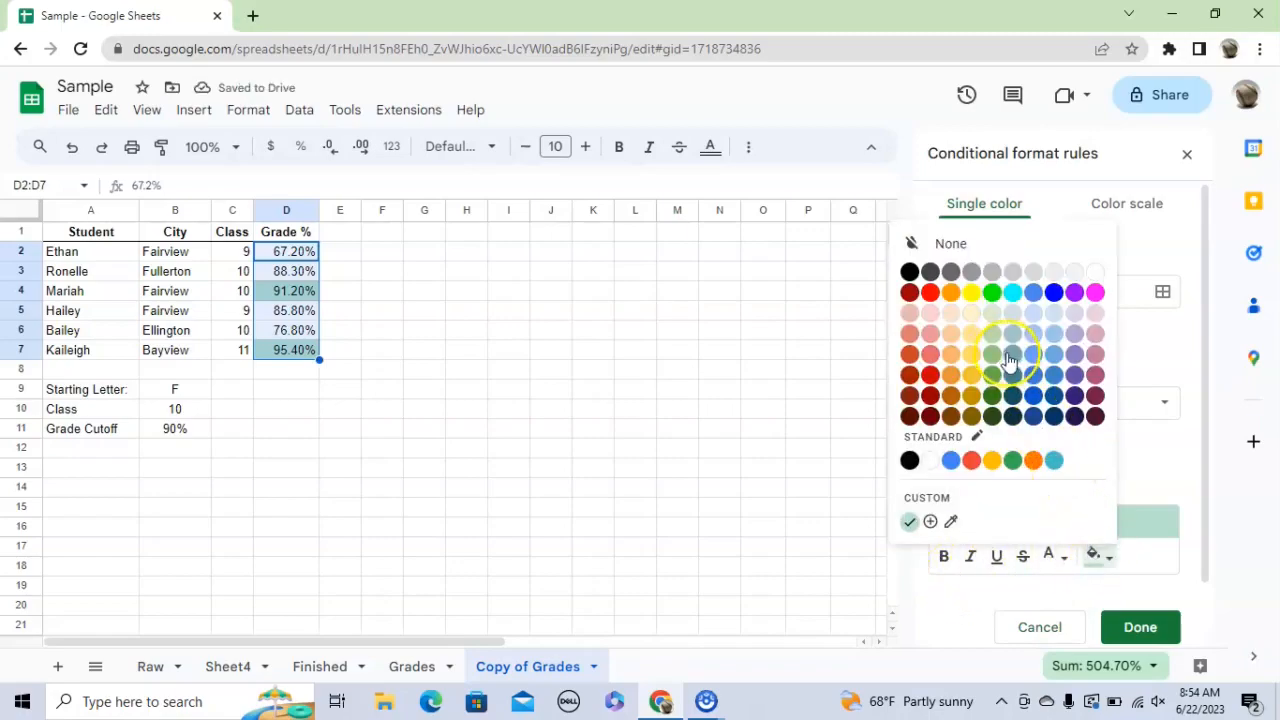
click(991, 383)
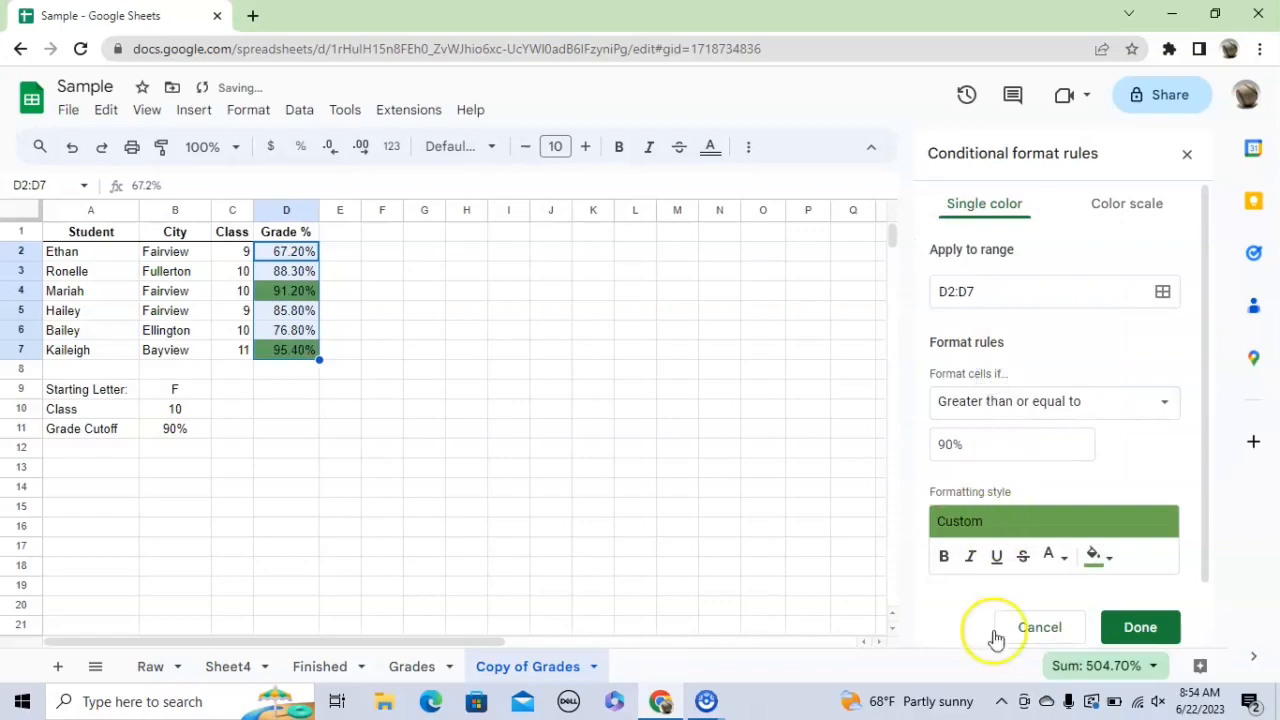
click(1055, 556)
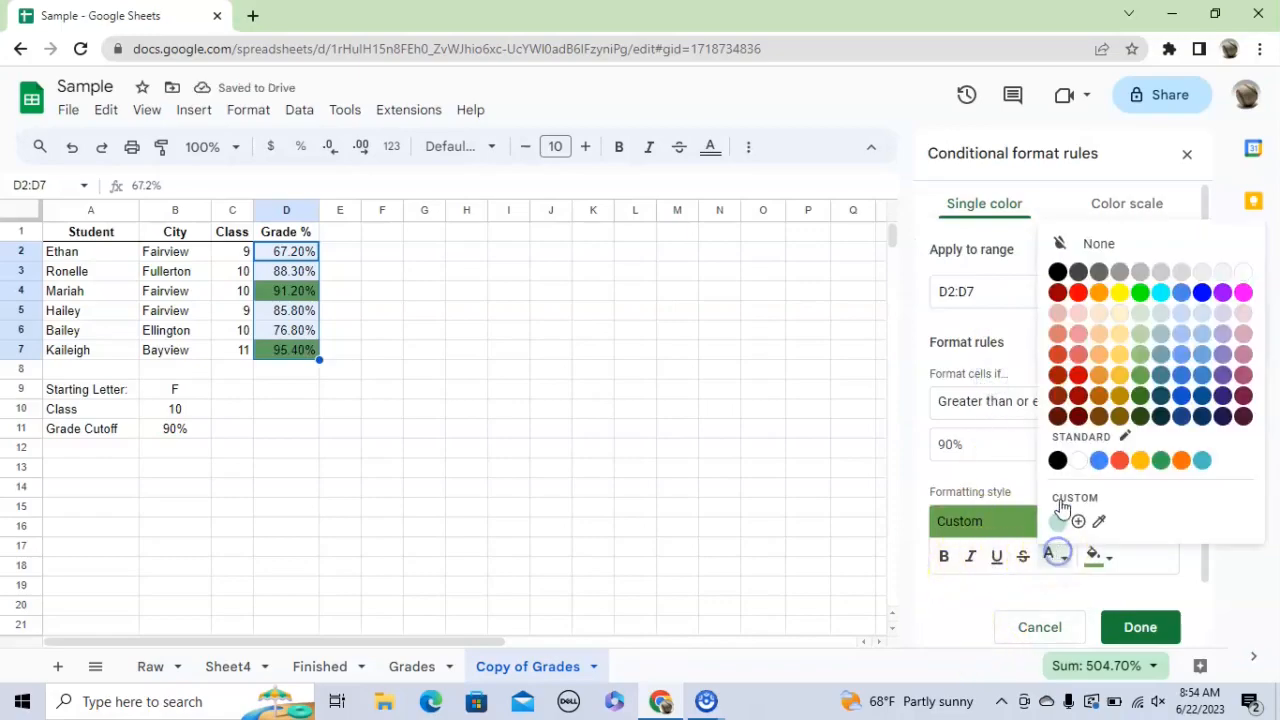
click(1243, 271)
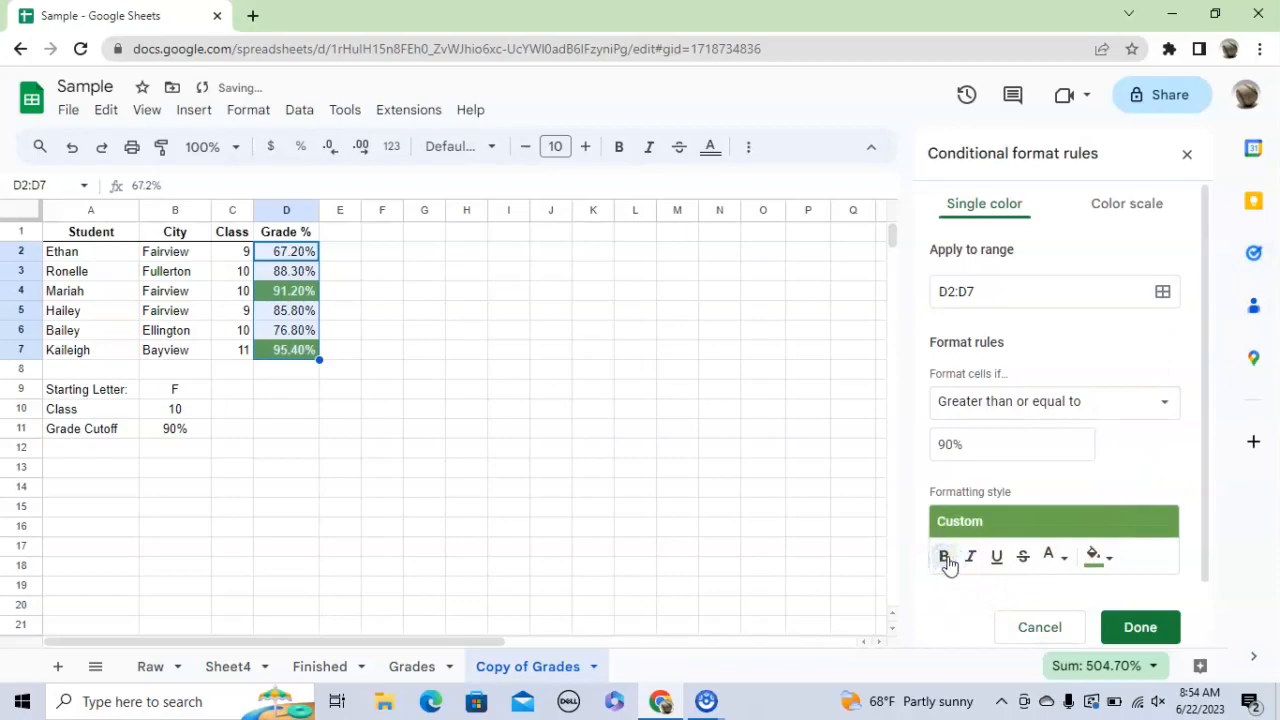
click(1137, 627)
click(428, 392)
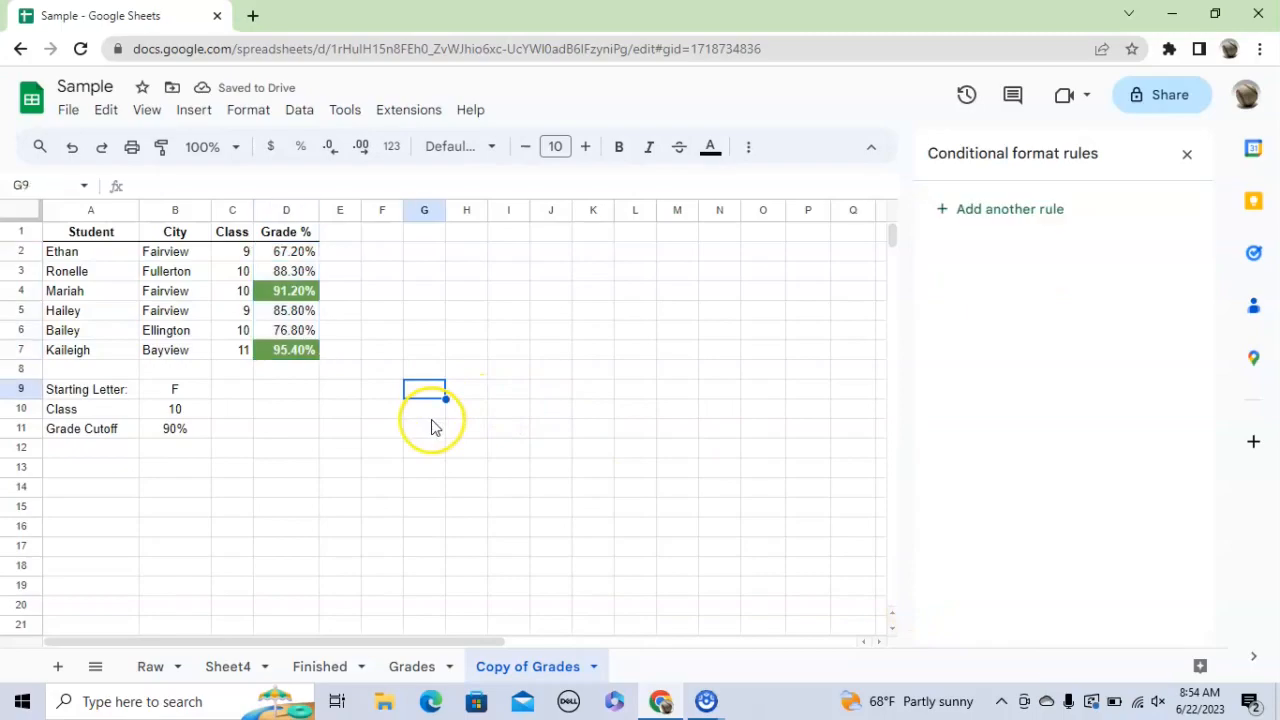
Step: Add a second conditional formatting rule for D2:D7 with the condition less than 70%
drag(280, 251, 290, 352)
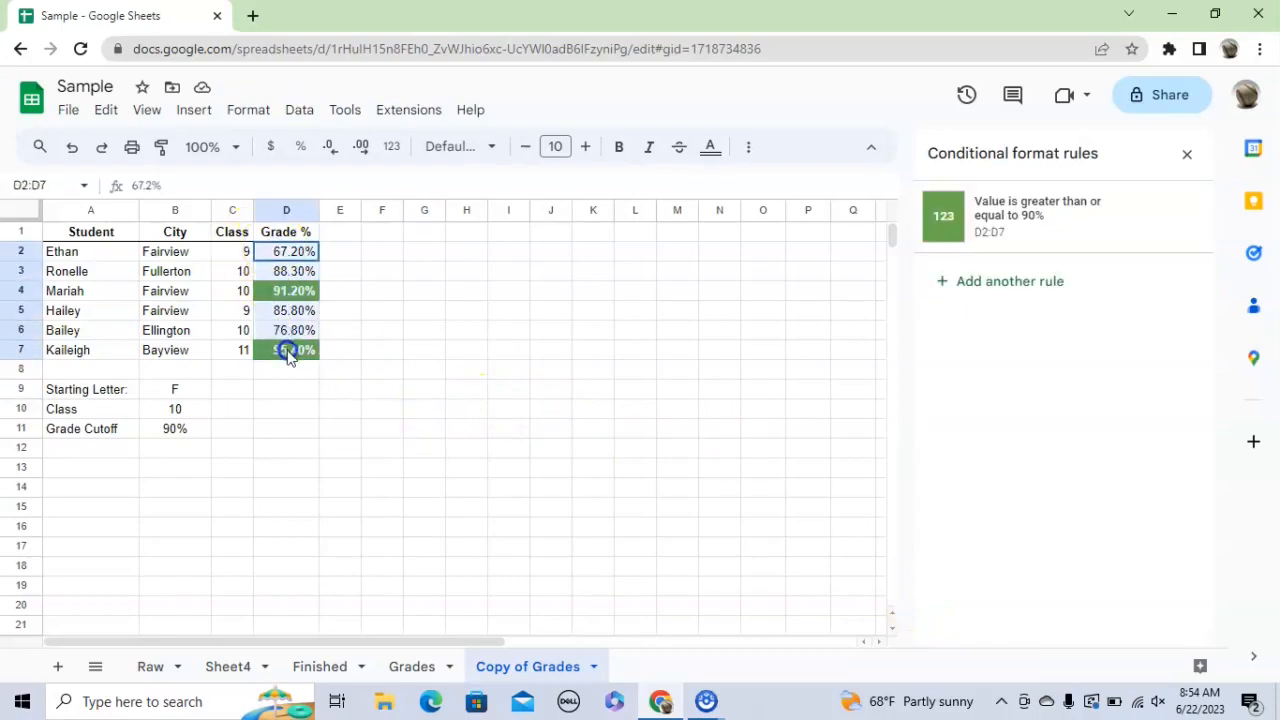
click(427, 356)
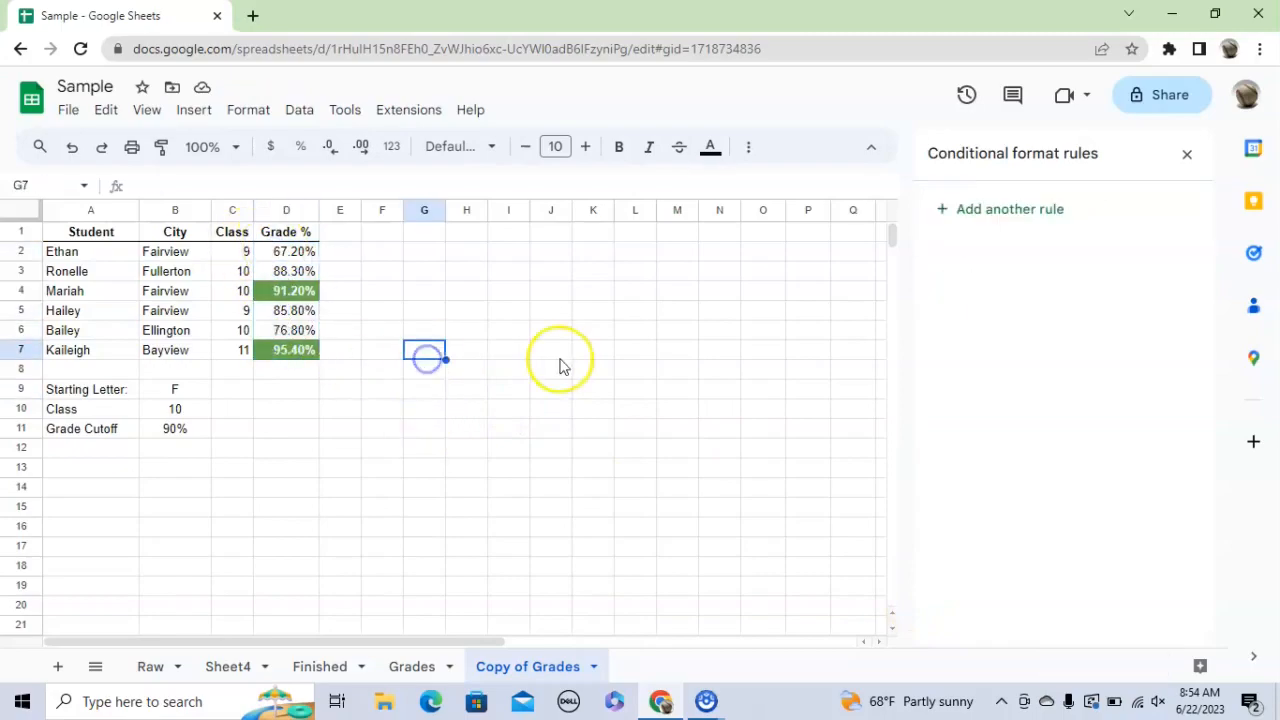
click(275, 254)
drag(278, 272, 283, 347)
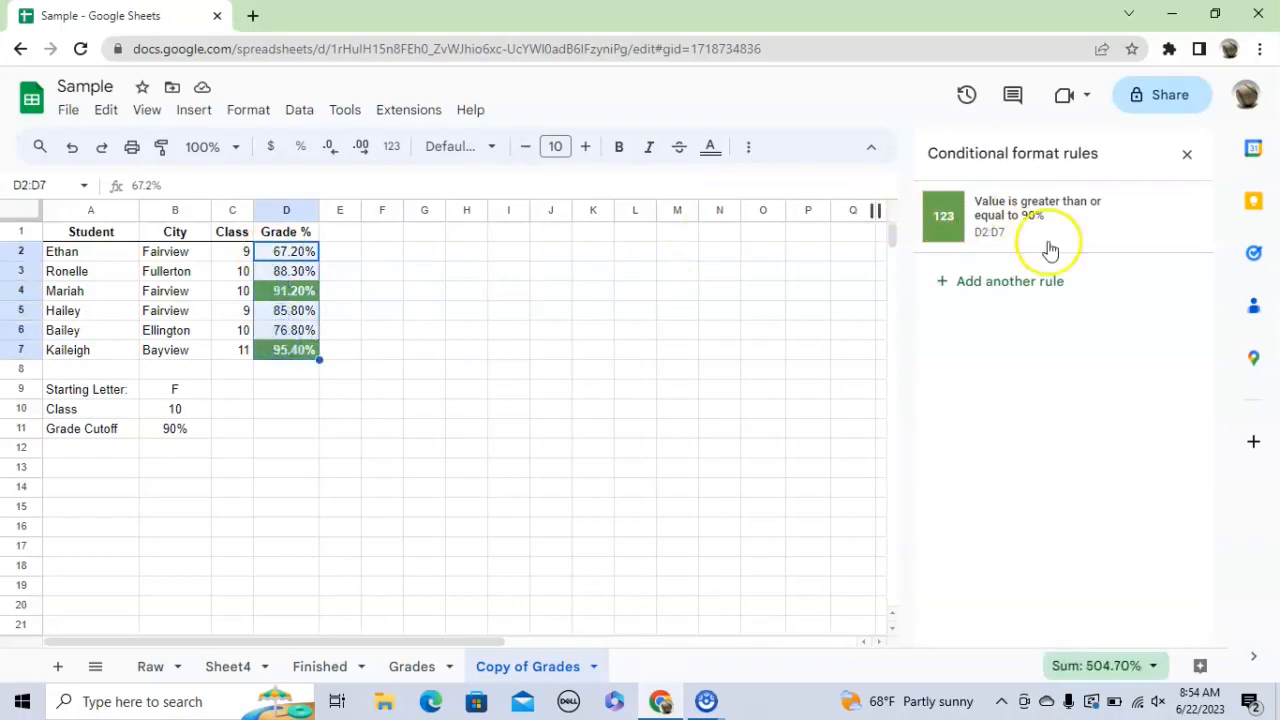
mouse_move(1037, 255)
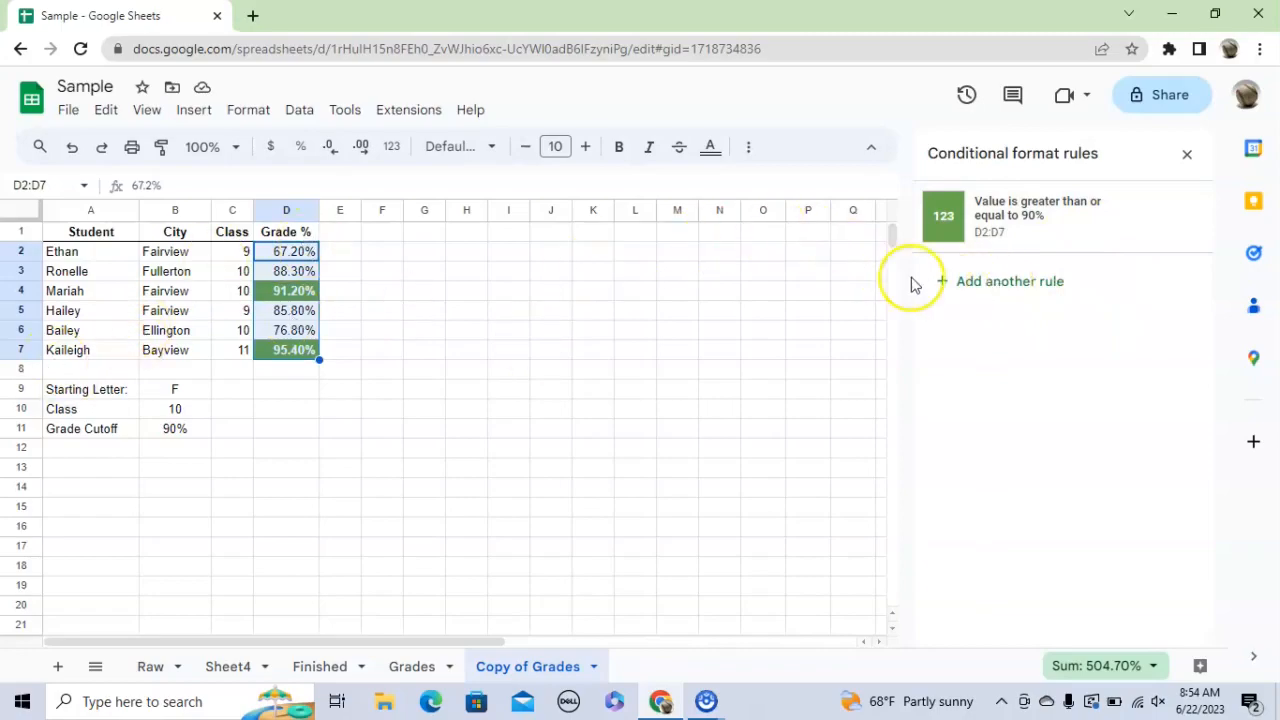
click(946, 282)
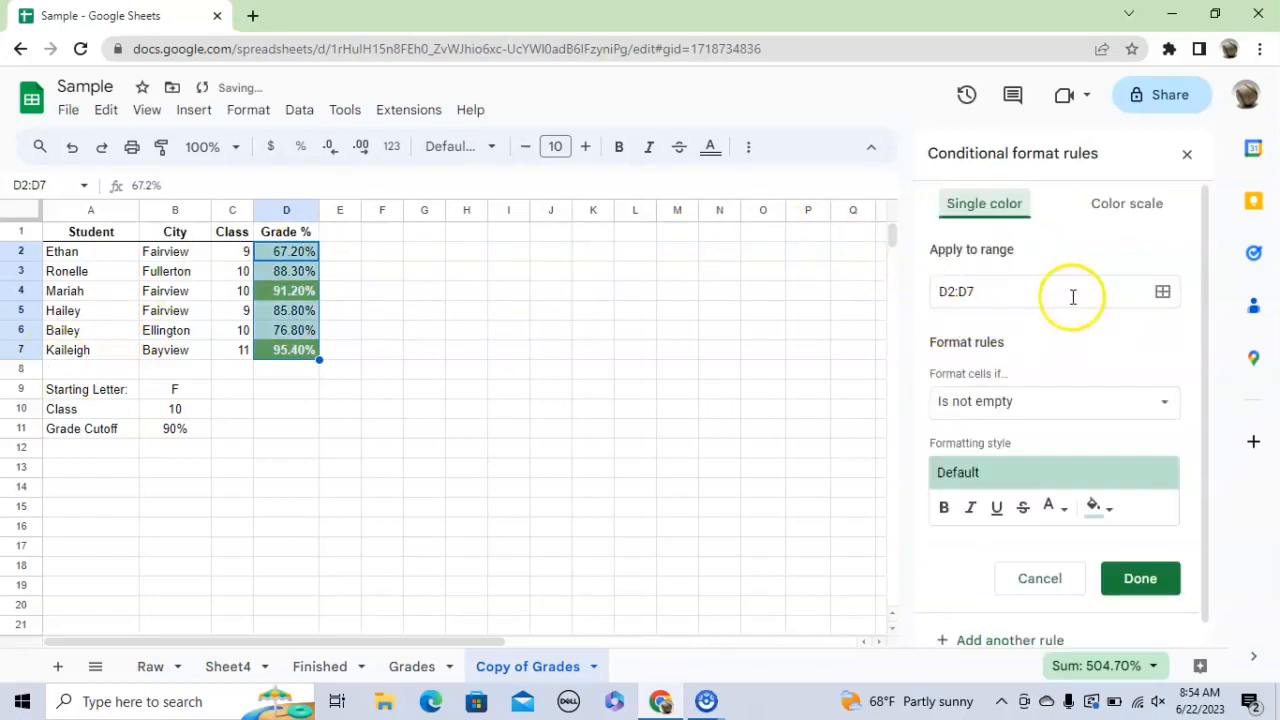
click(1160, 401)
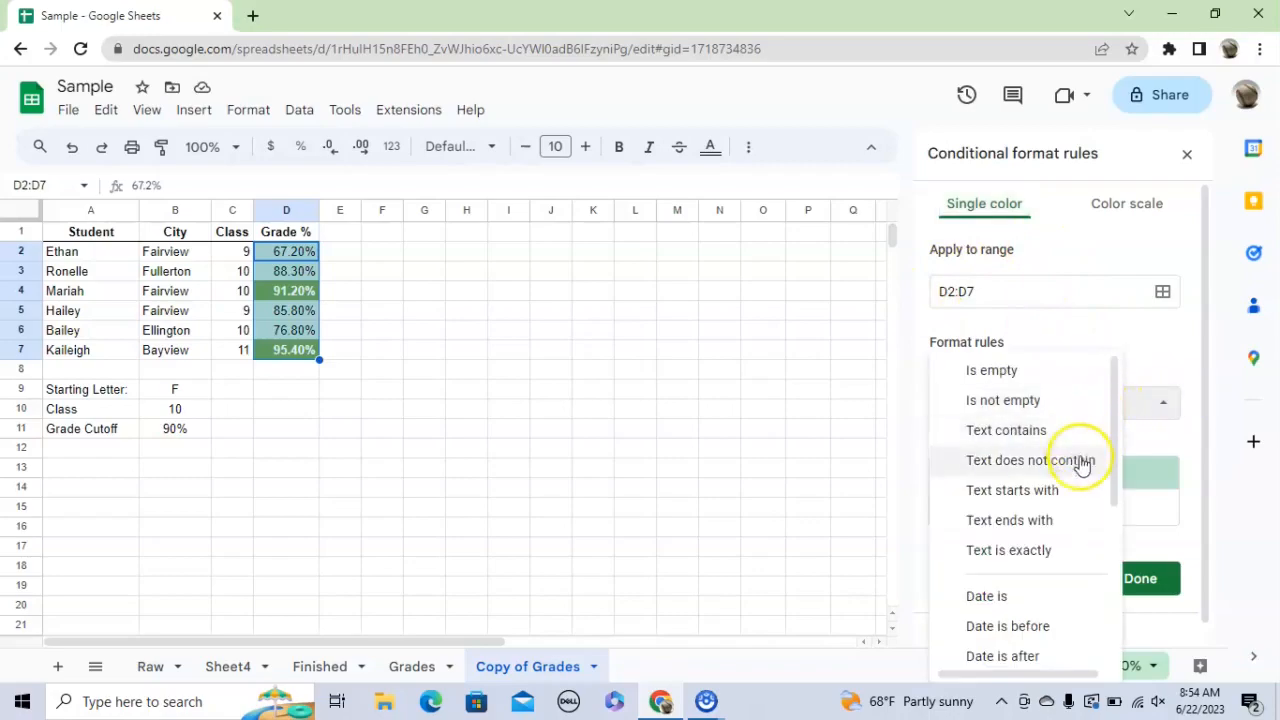
drag(1117, 443, 1118, 603)
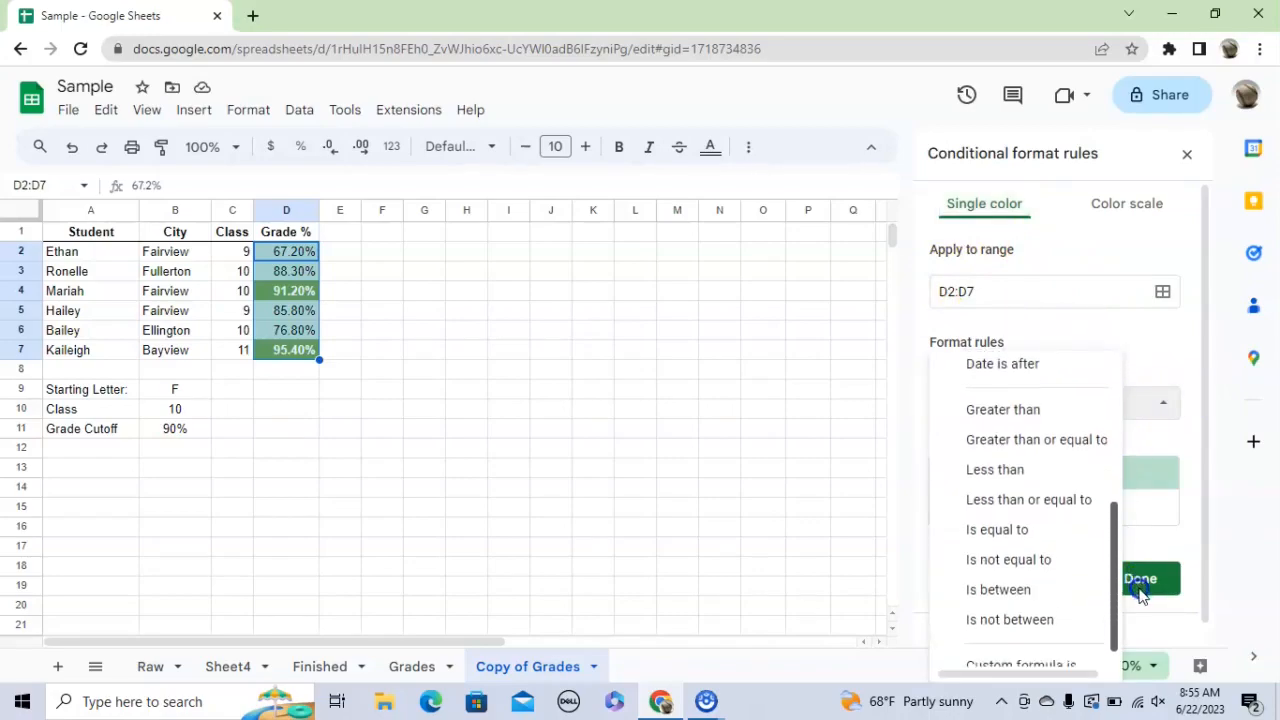
click(1020, 474)
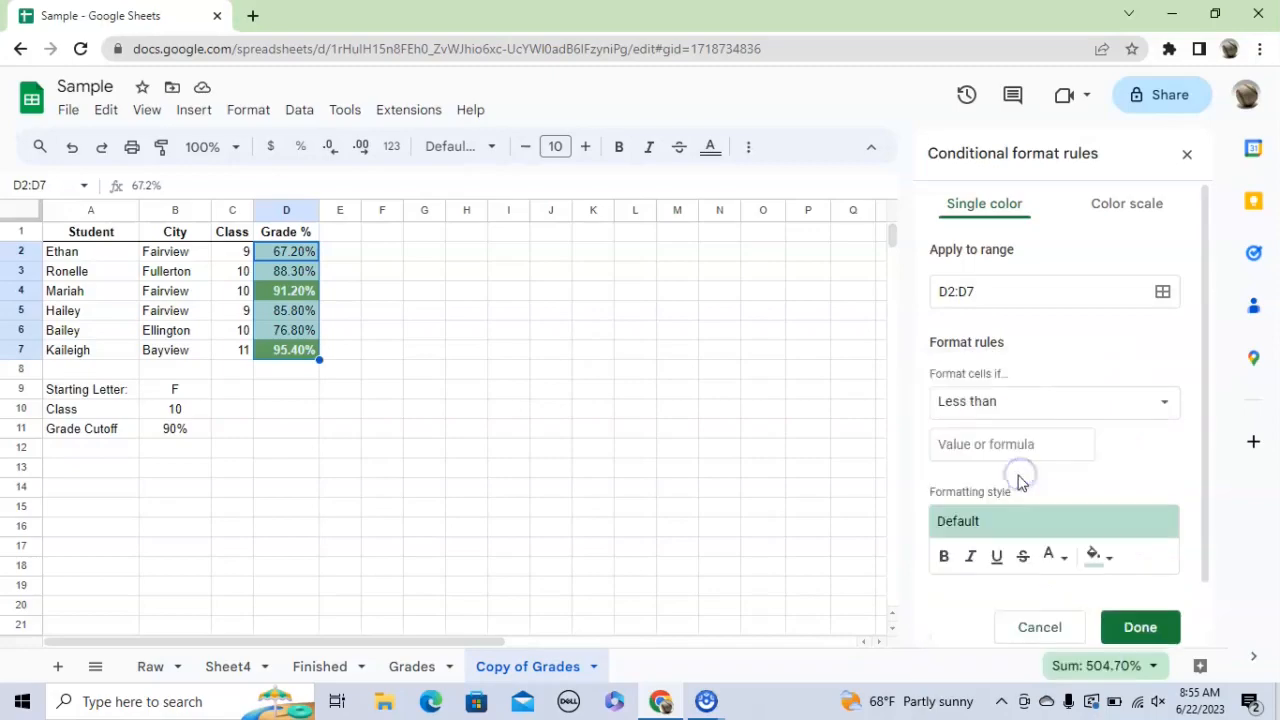
click(989, 448)
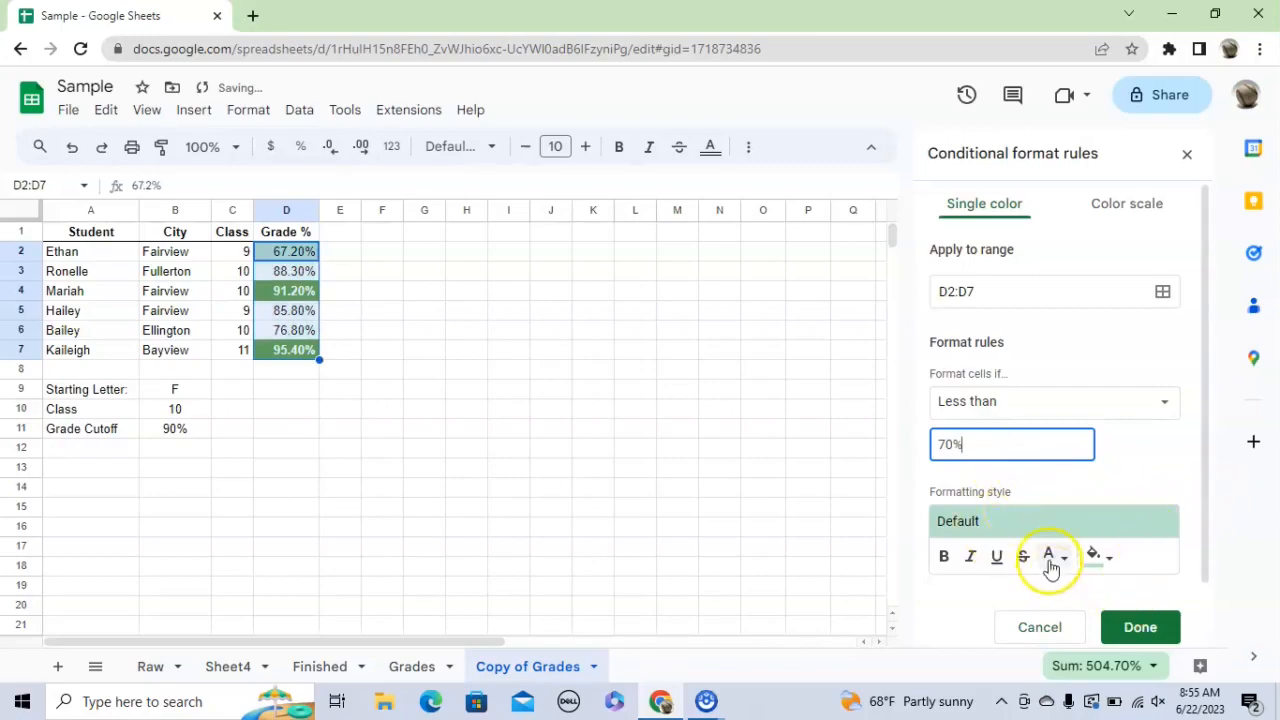
Step: Give the less-than-70% rule a yellow fill and bold text, and save it
click(1113, 557)
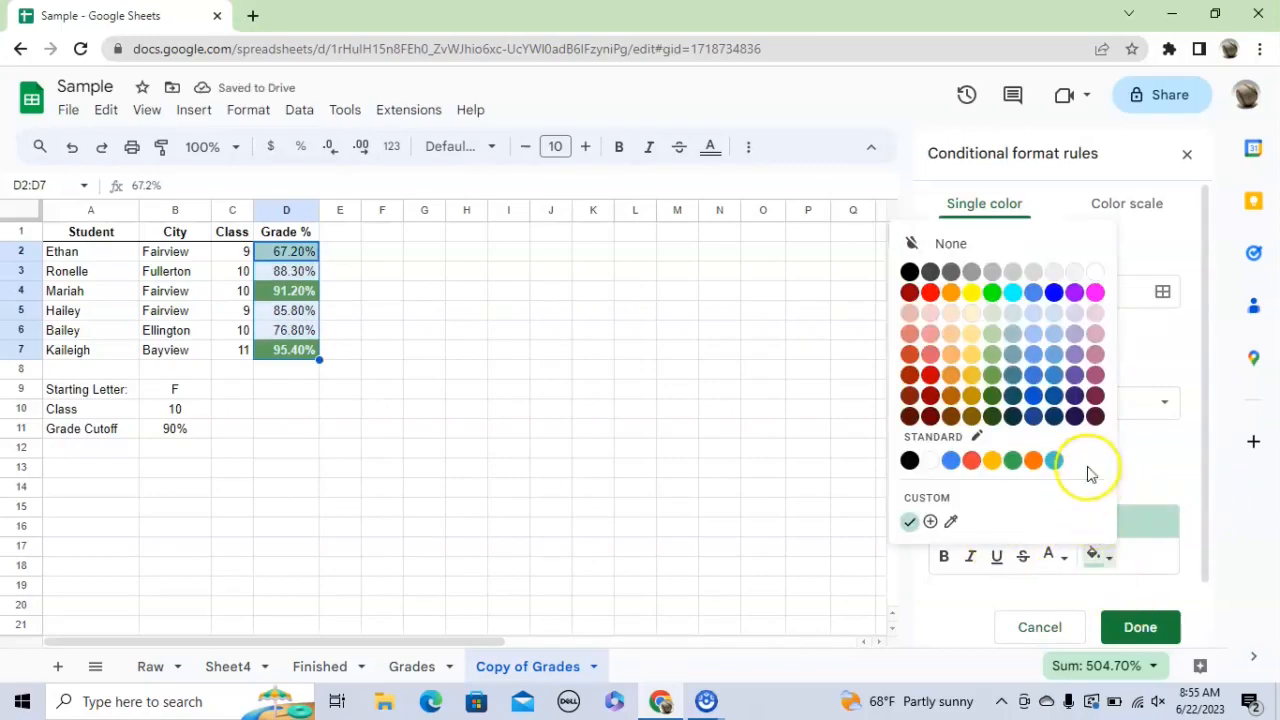
click(972, 294)
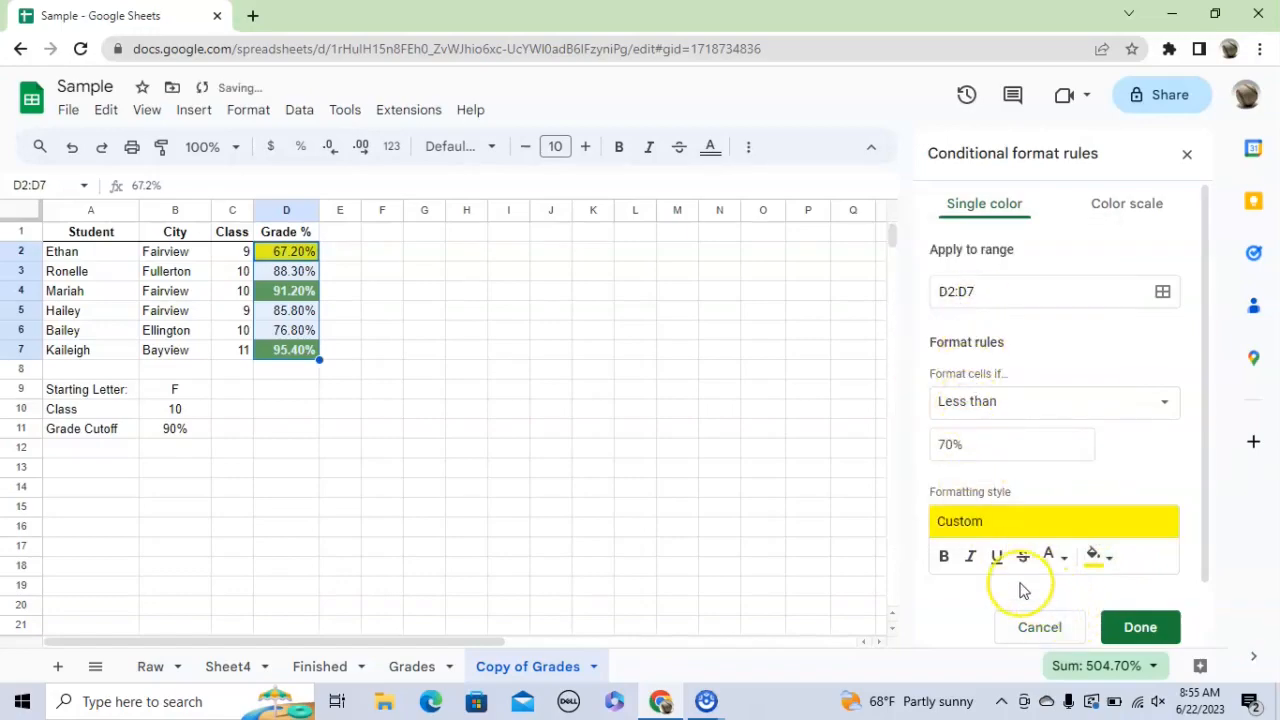
click(944, 557)
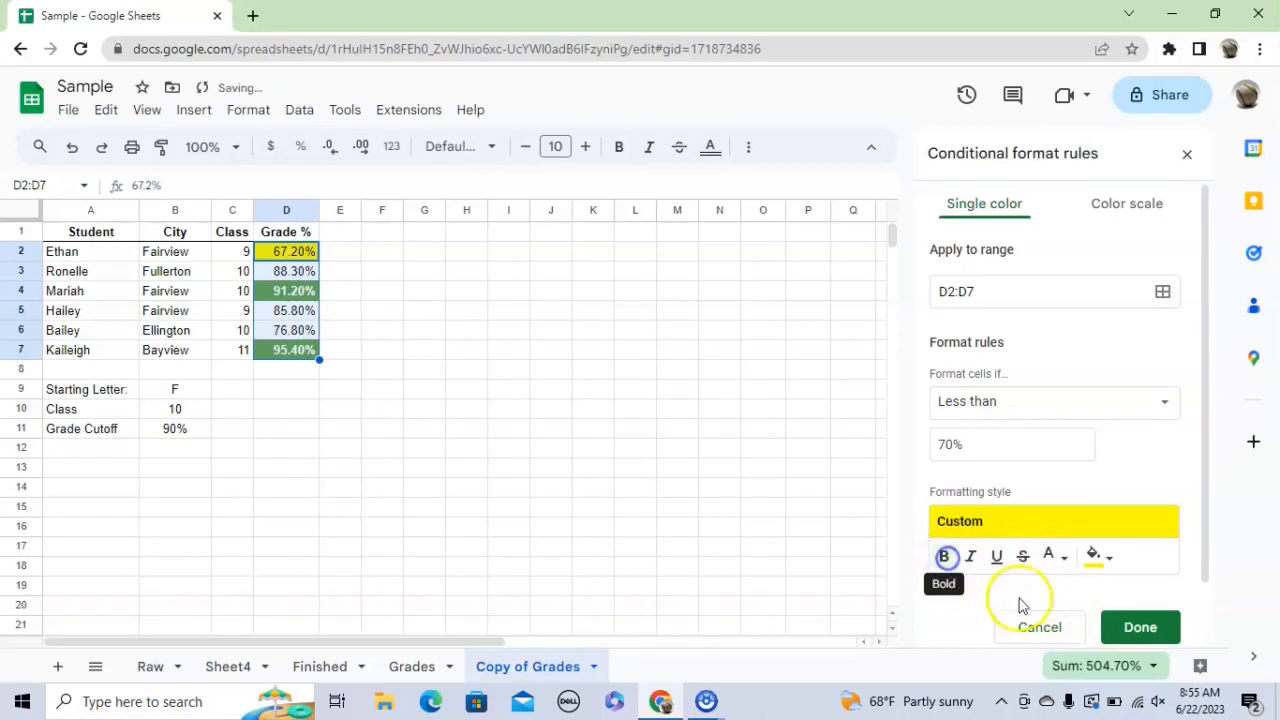
click(1141, 628)
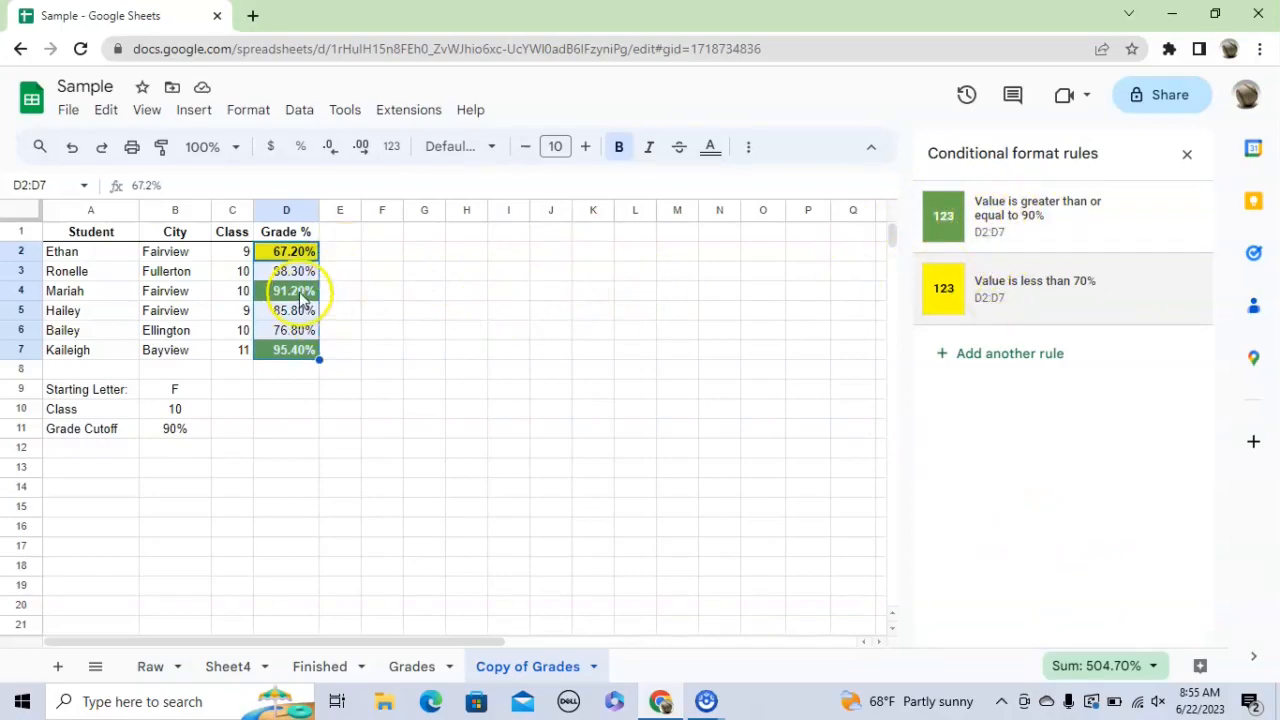
Step: Check the formatting of each grade cell in D2:D7 against the 90% and 70% rules
click(295, 291)
click(296, 351)
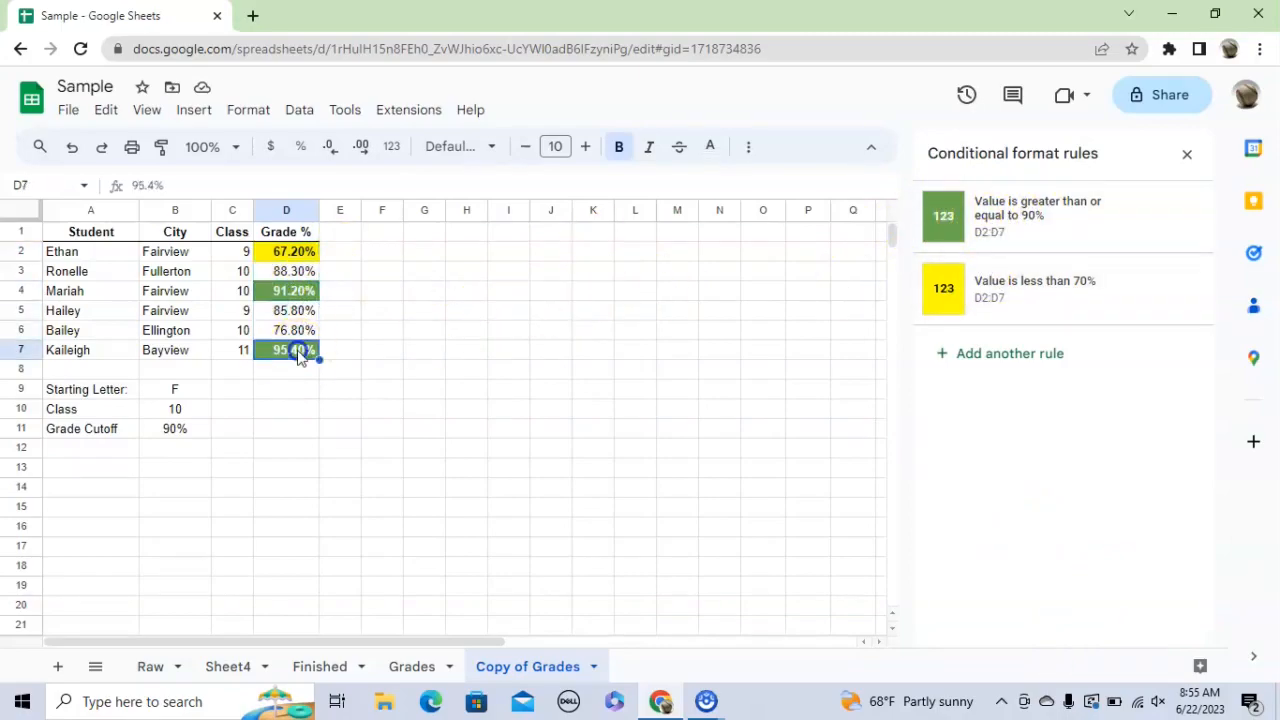
click(305, 255)
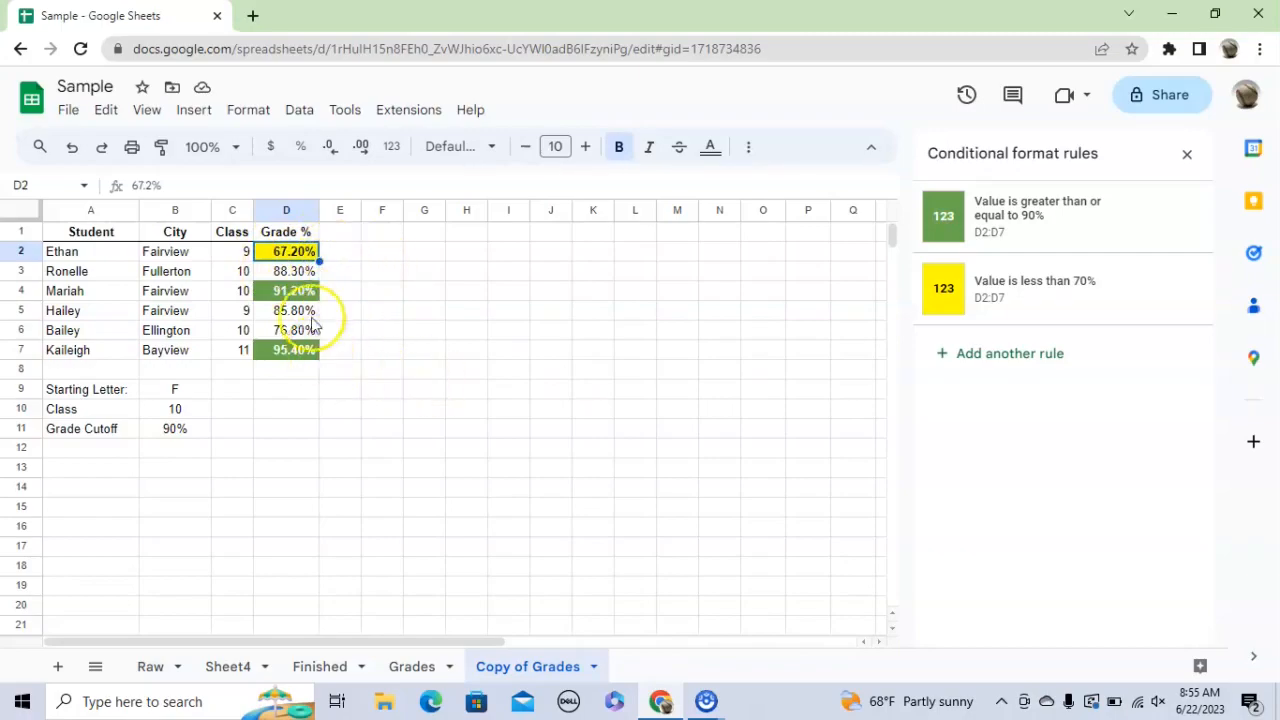
click(296, 272)
click(307, 314)
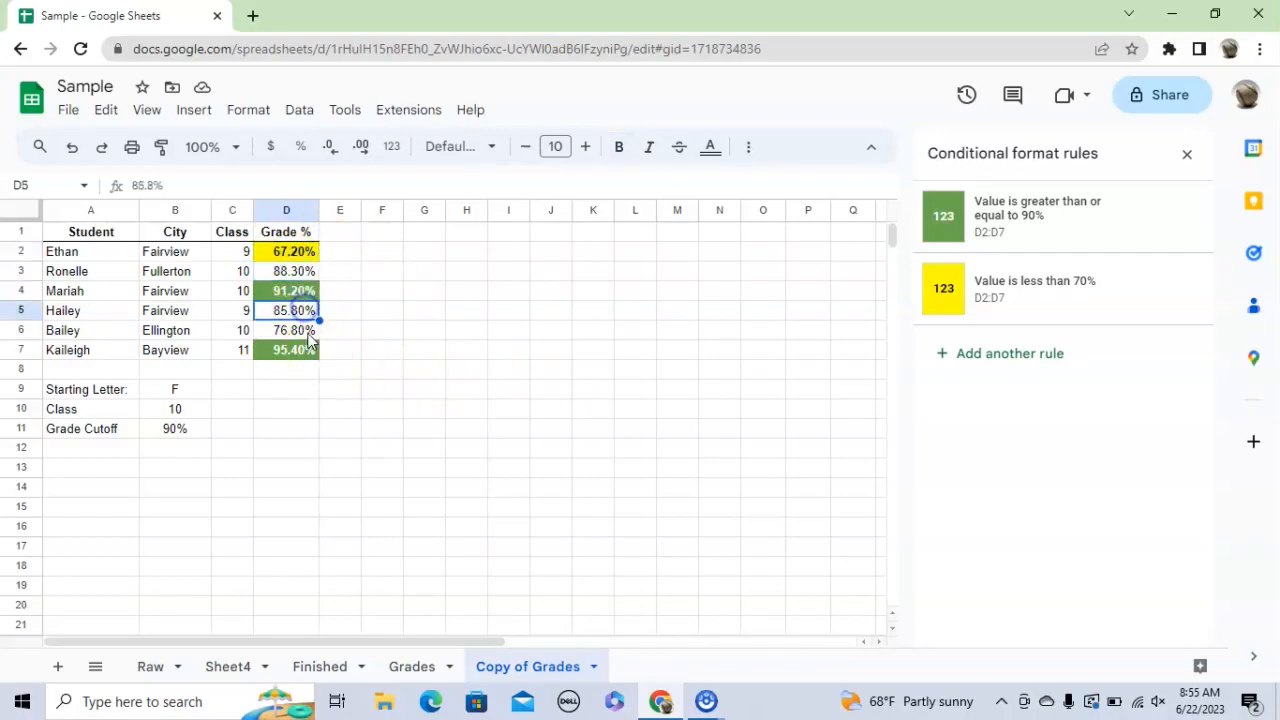
click(303, 332)
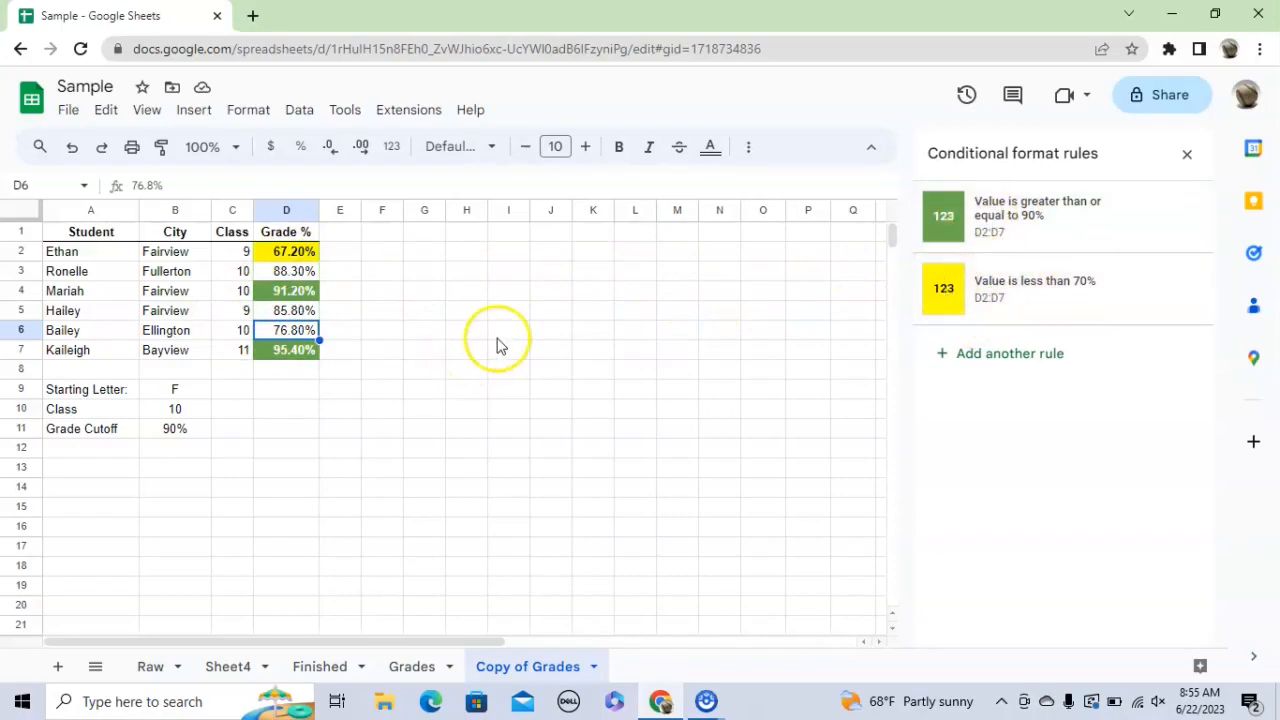
Step: Change the greater-than-or-equal-to rule for D2:D7 to compare against =$B$11 instead of a fixed percentage, and save it
click(175, 429)
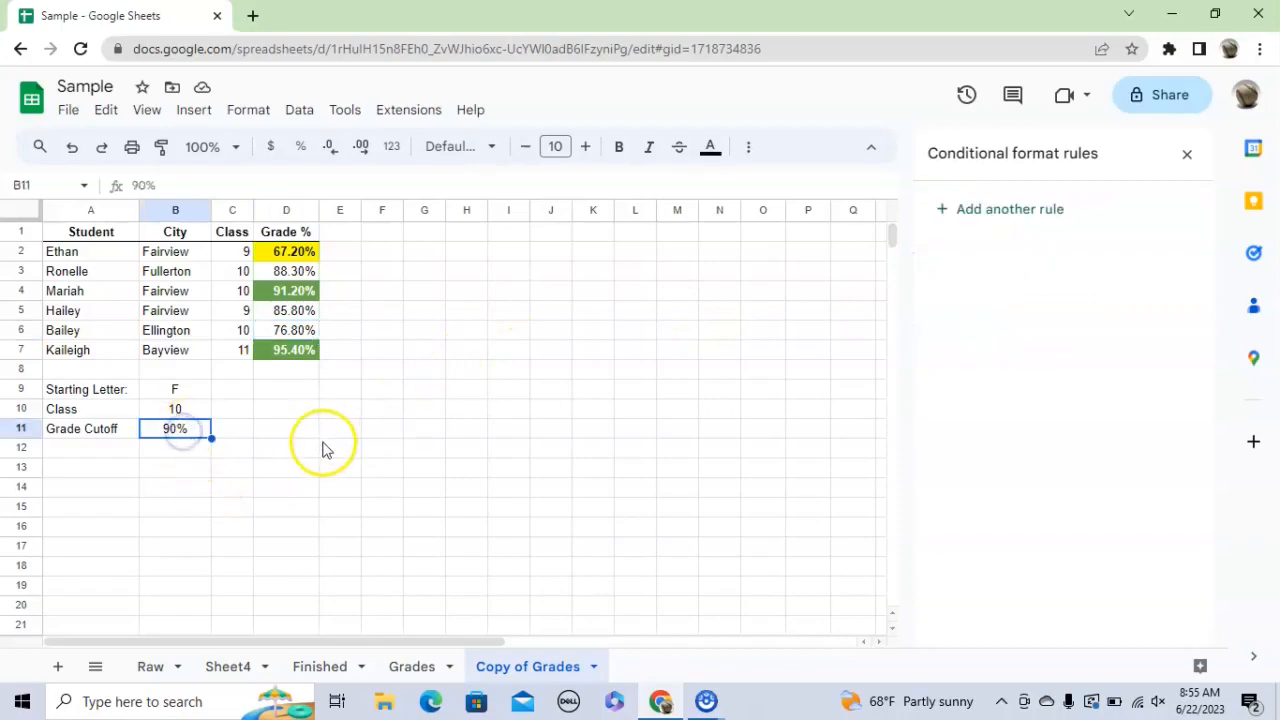
drag(293, 251, 303, 347)
click(1027, 227)
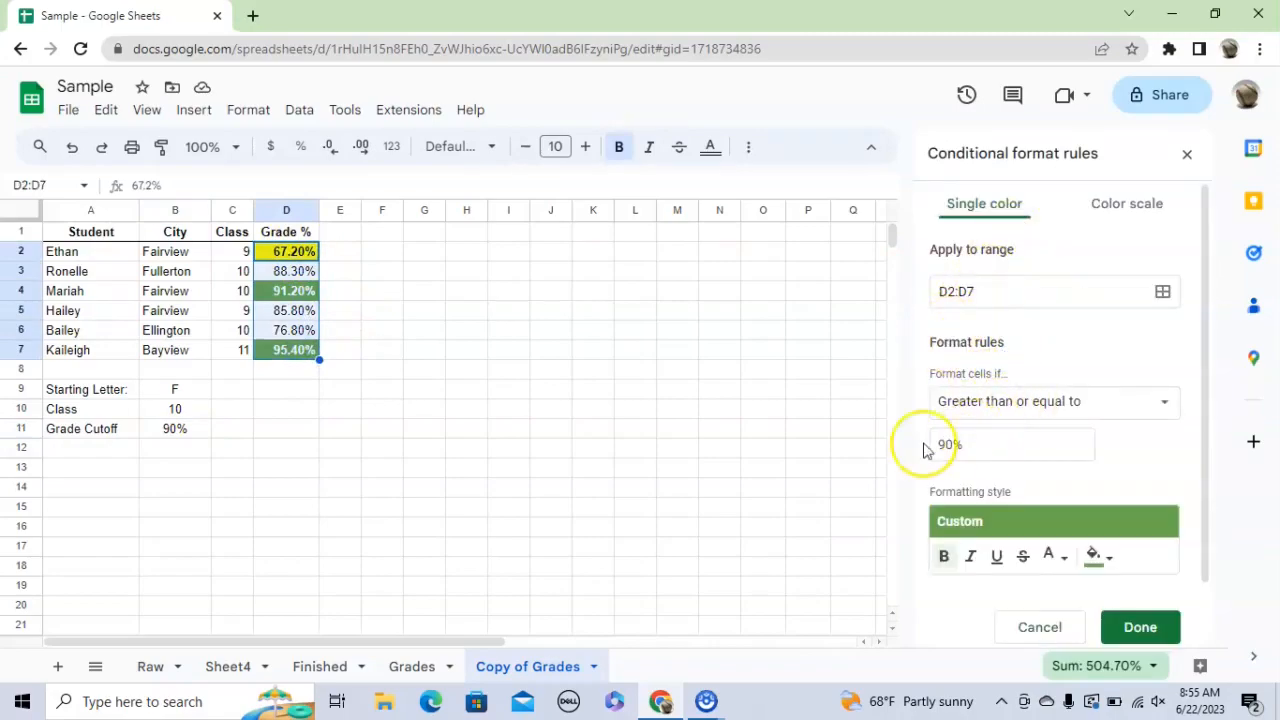
click(973, 448)
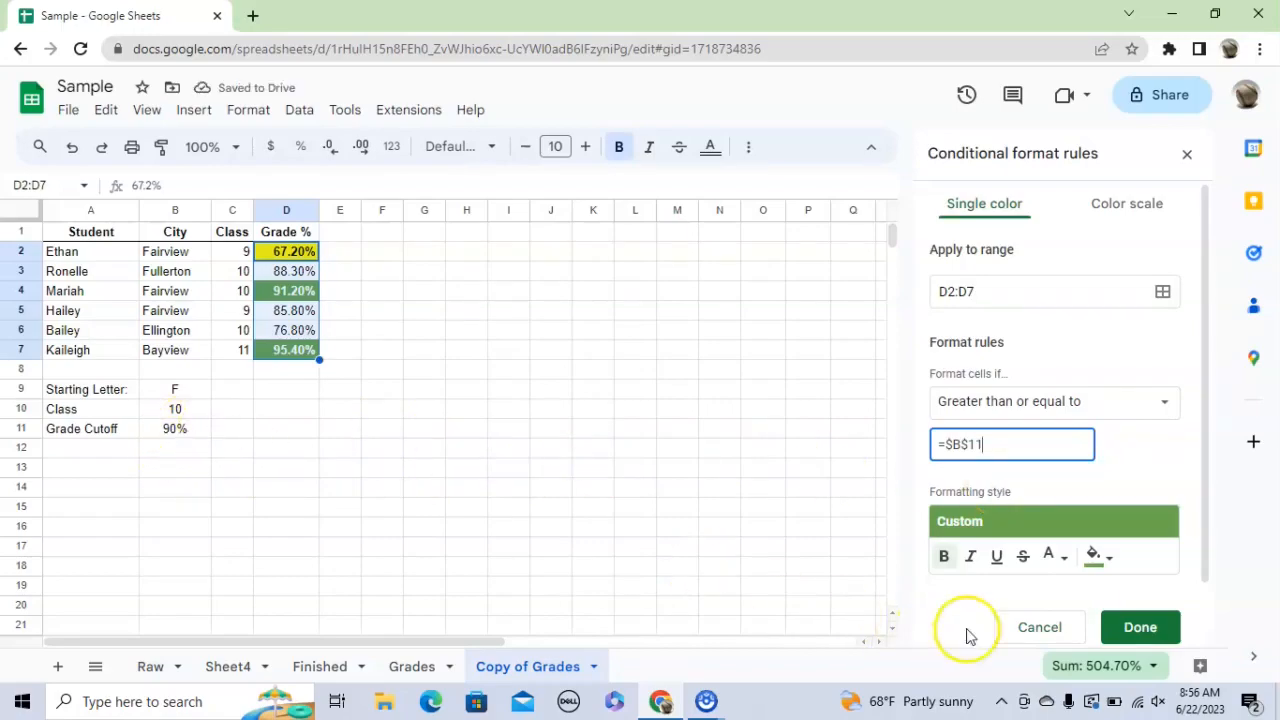
click(1147, 636)
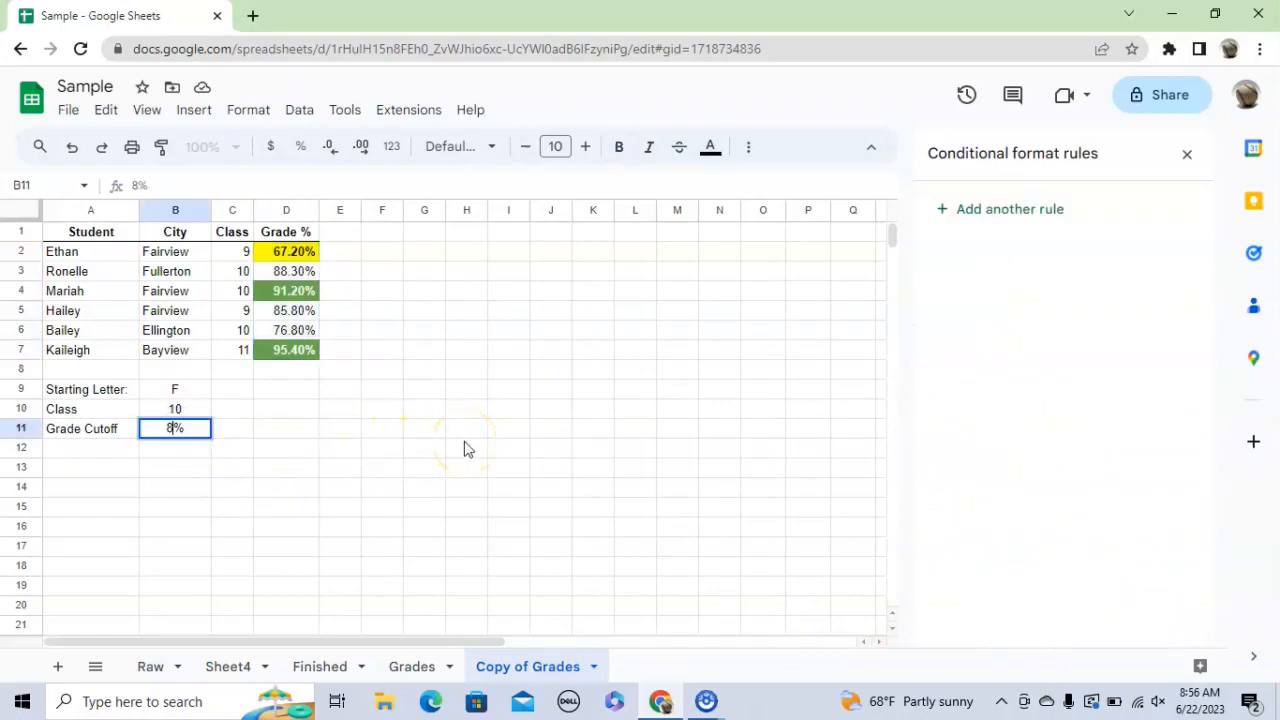
Step: Test the linked rule by trying a grade cutoff of 85% in B11 and replacing it with 93%
key(Return)
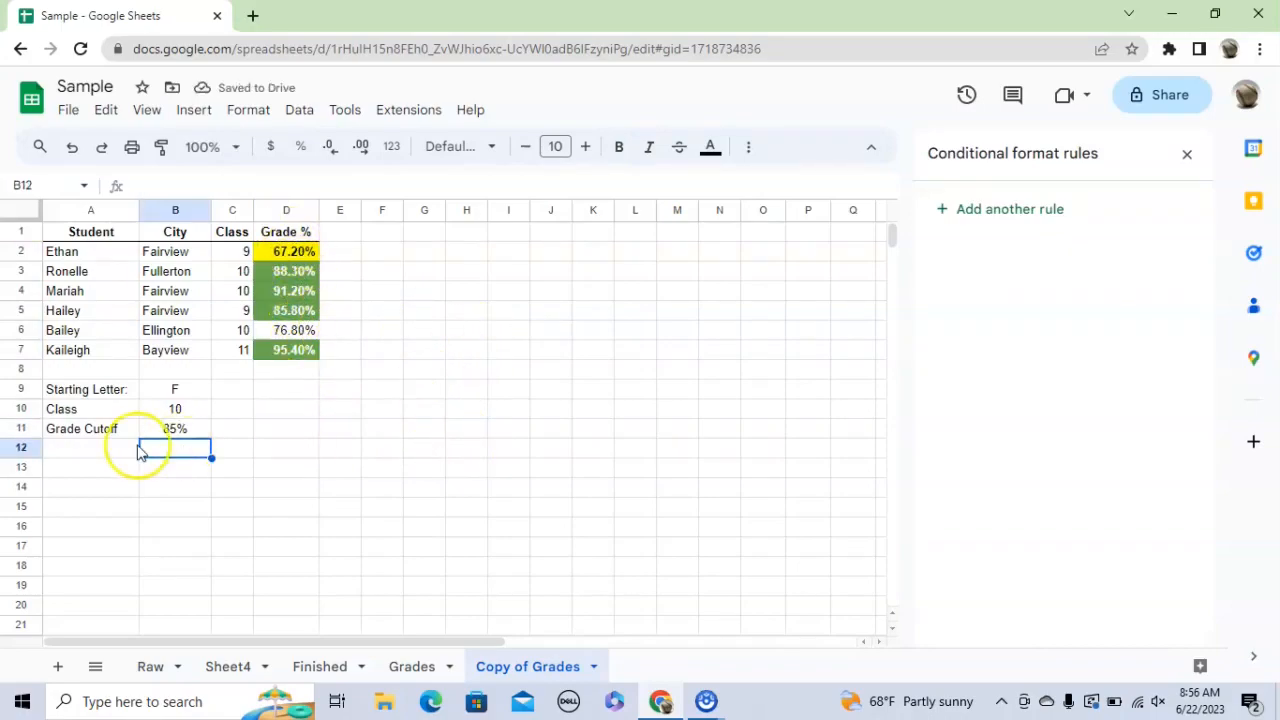
click(180, 430)
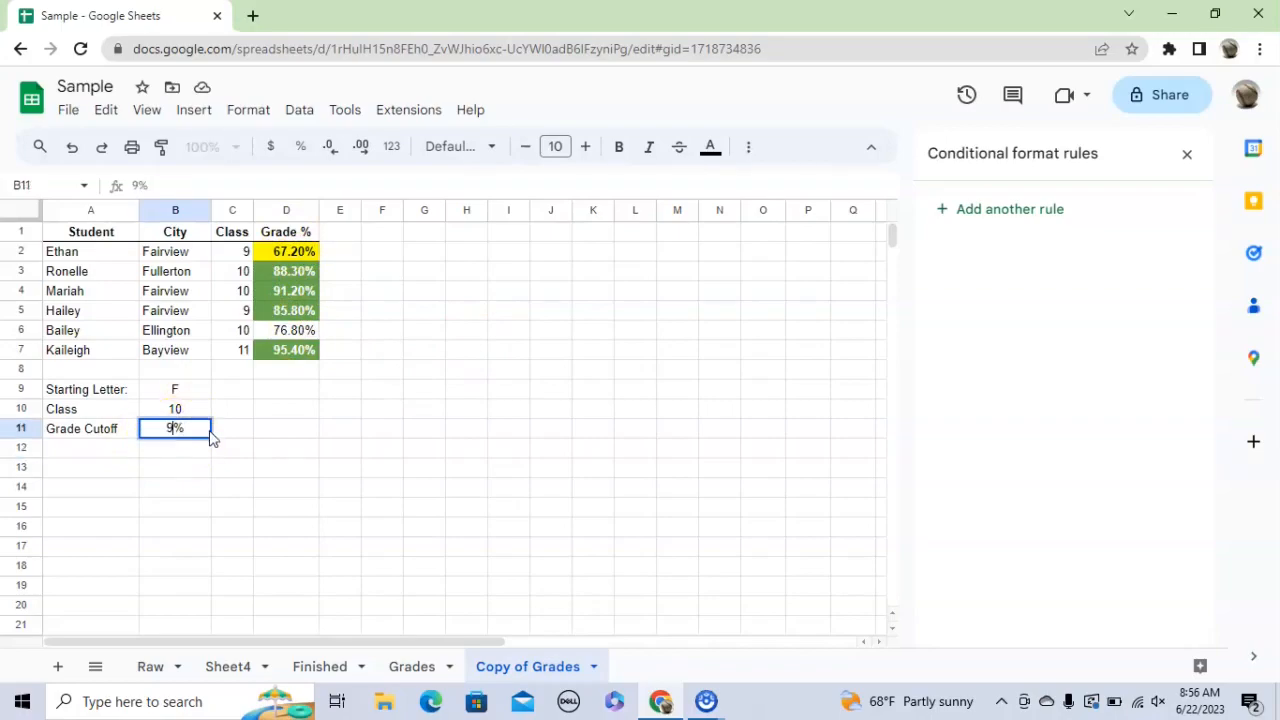
text(93%)
key(Return)
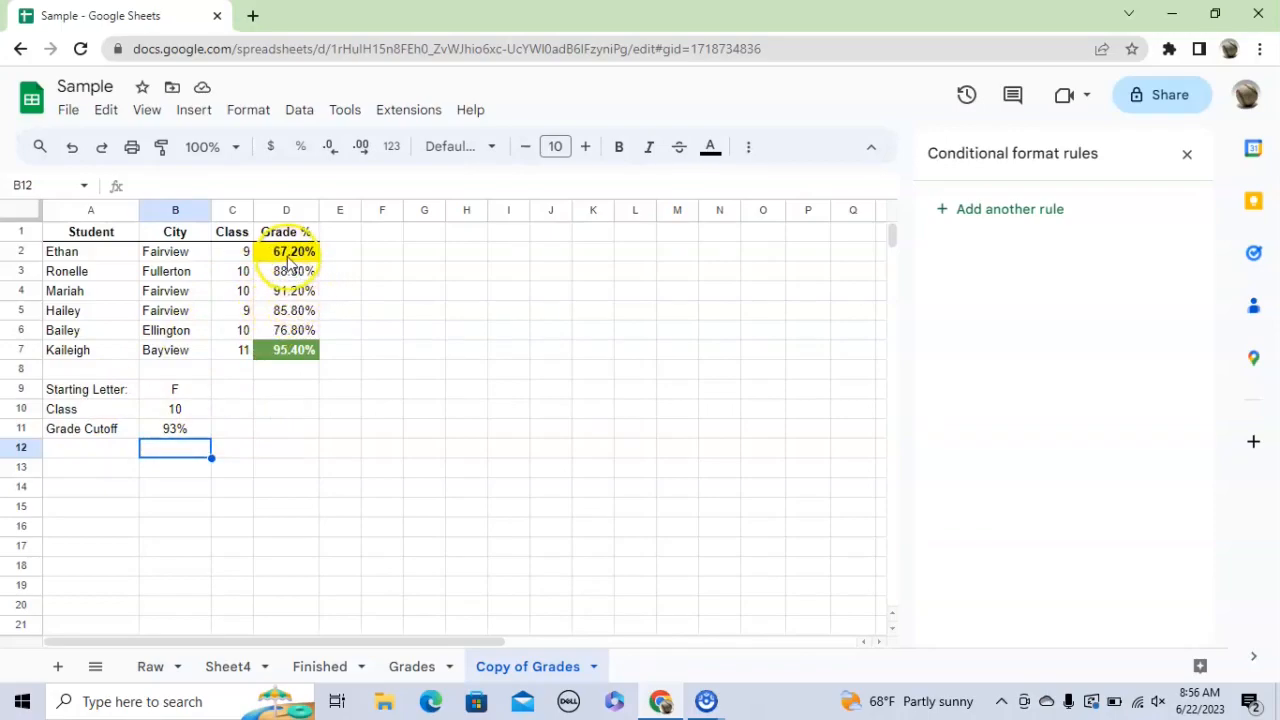
Step: Test the less-than-70% rule by trying a grade of 75% in D2 and replacing it with 69%
click(288, 256)
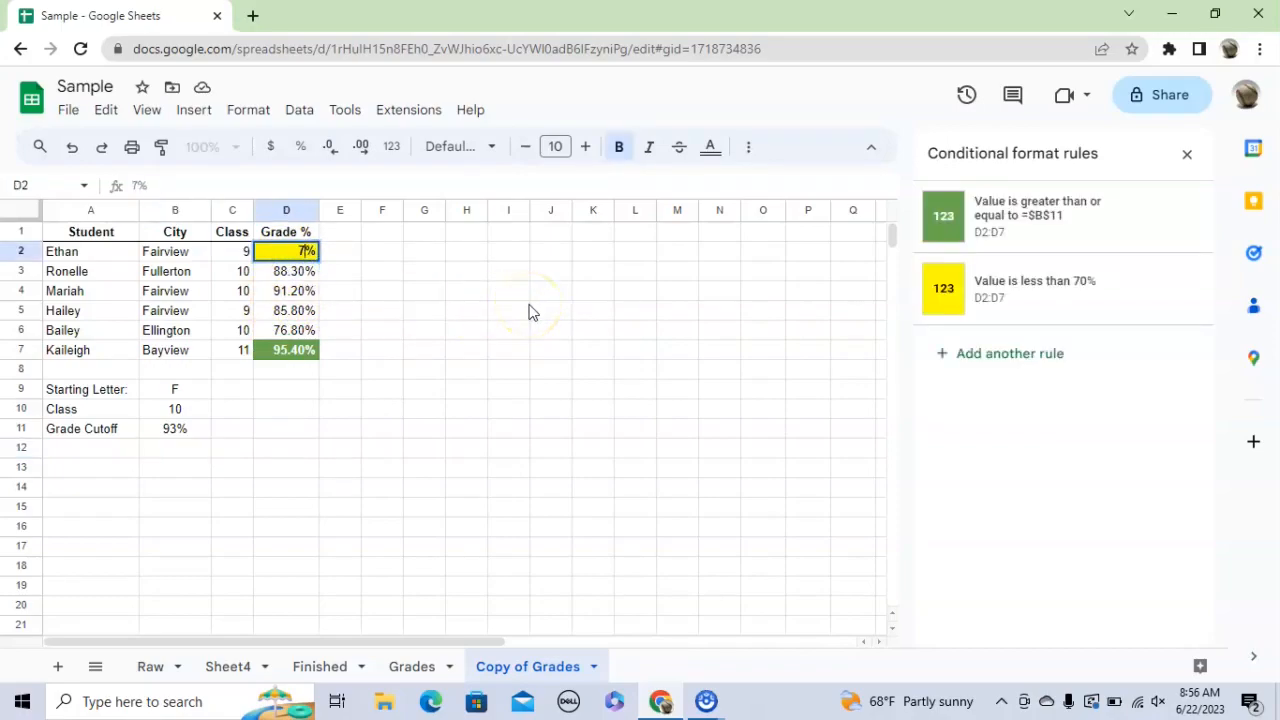
text(75%)
key(Return)
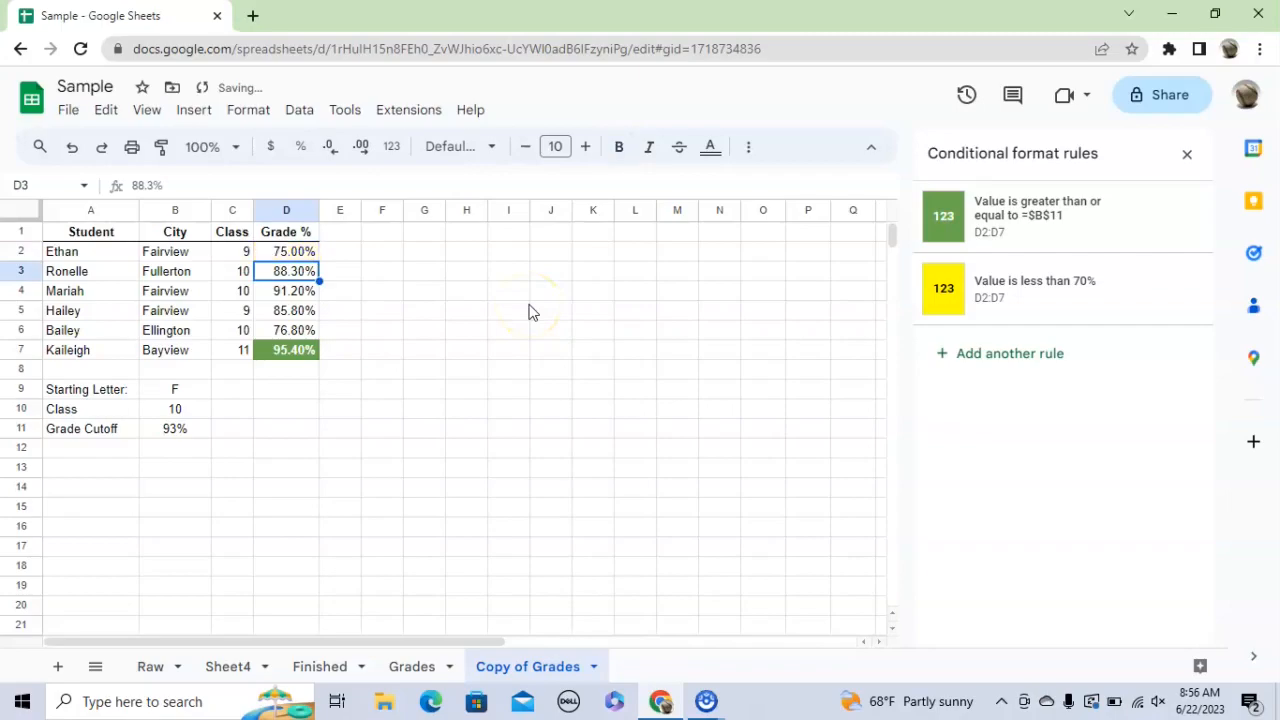
click(296, 256)
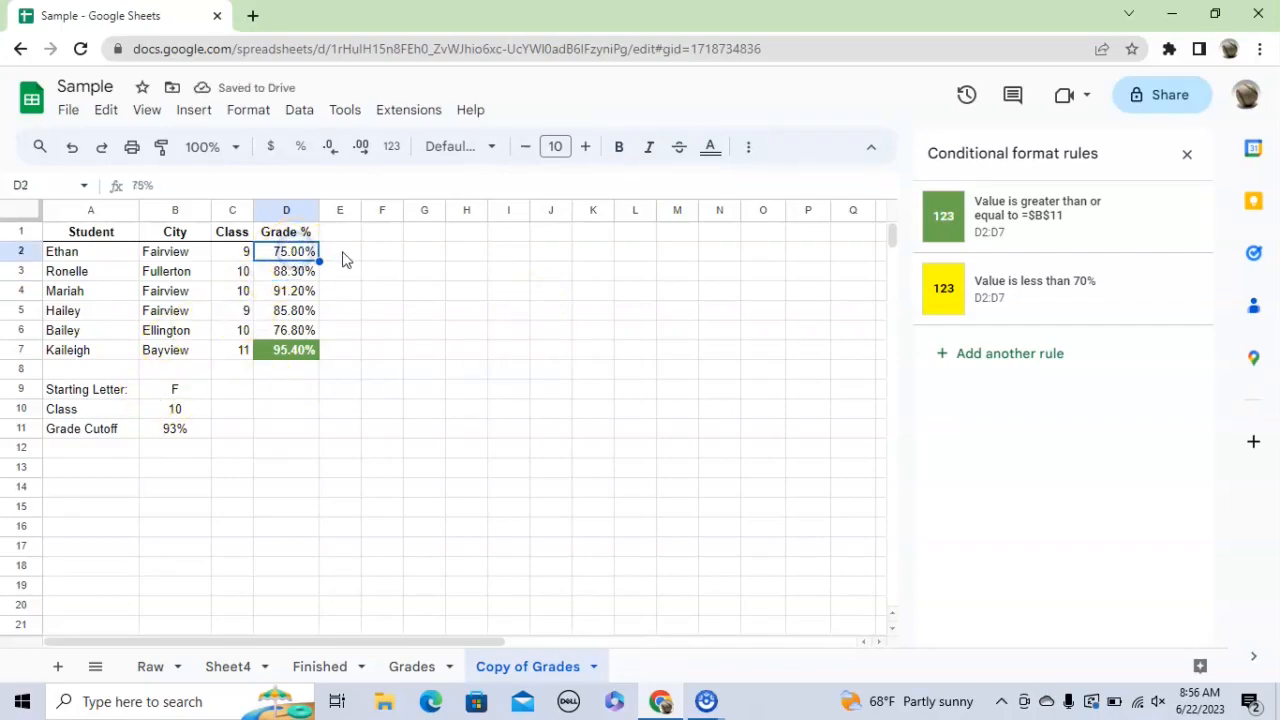
key(Return)
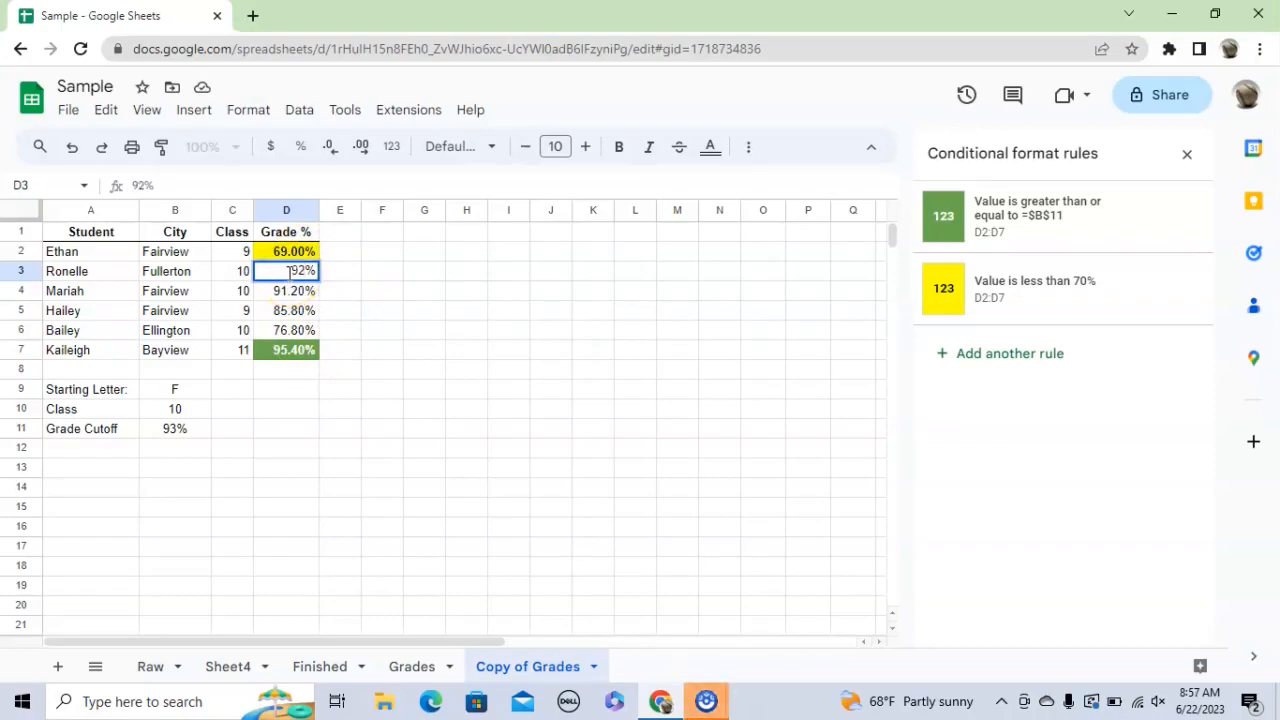
Step: Test the cutoff rule by trying a grade of 92% in D3 and replacing it with 94%
key(Return)
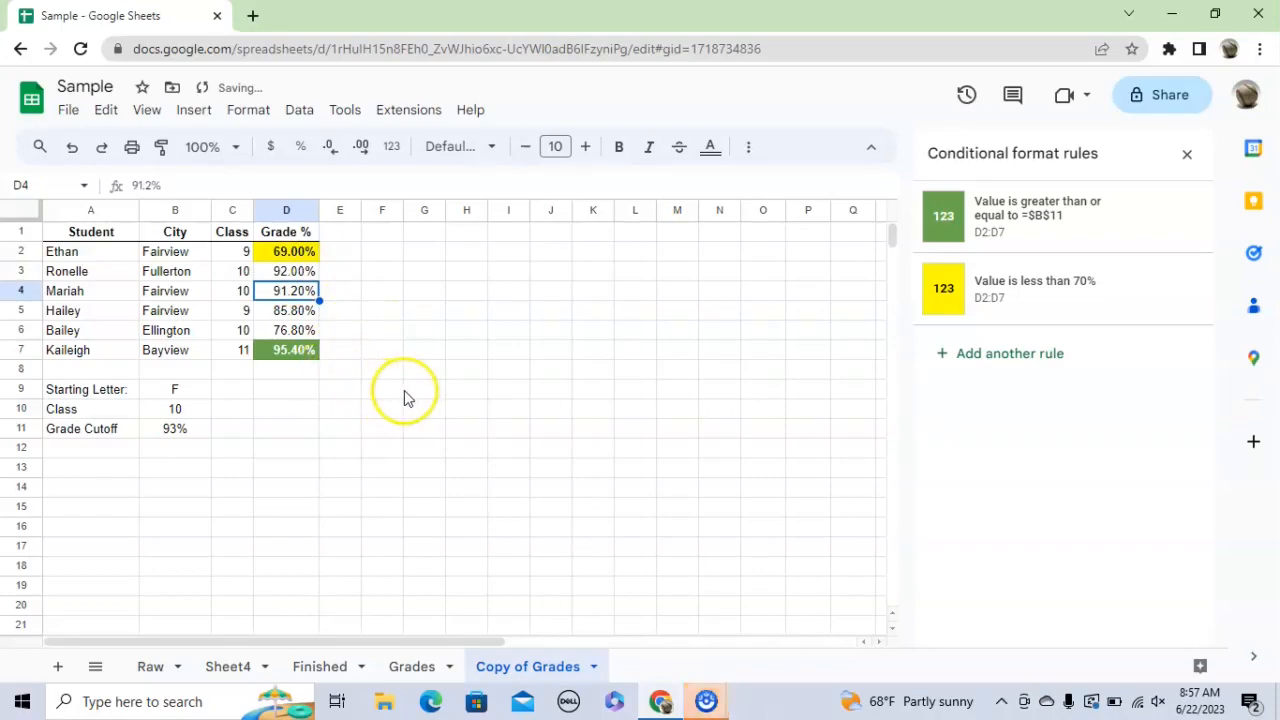
click(284, 271)
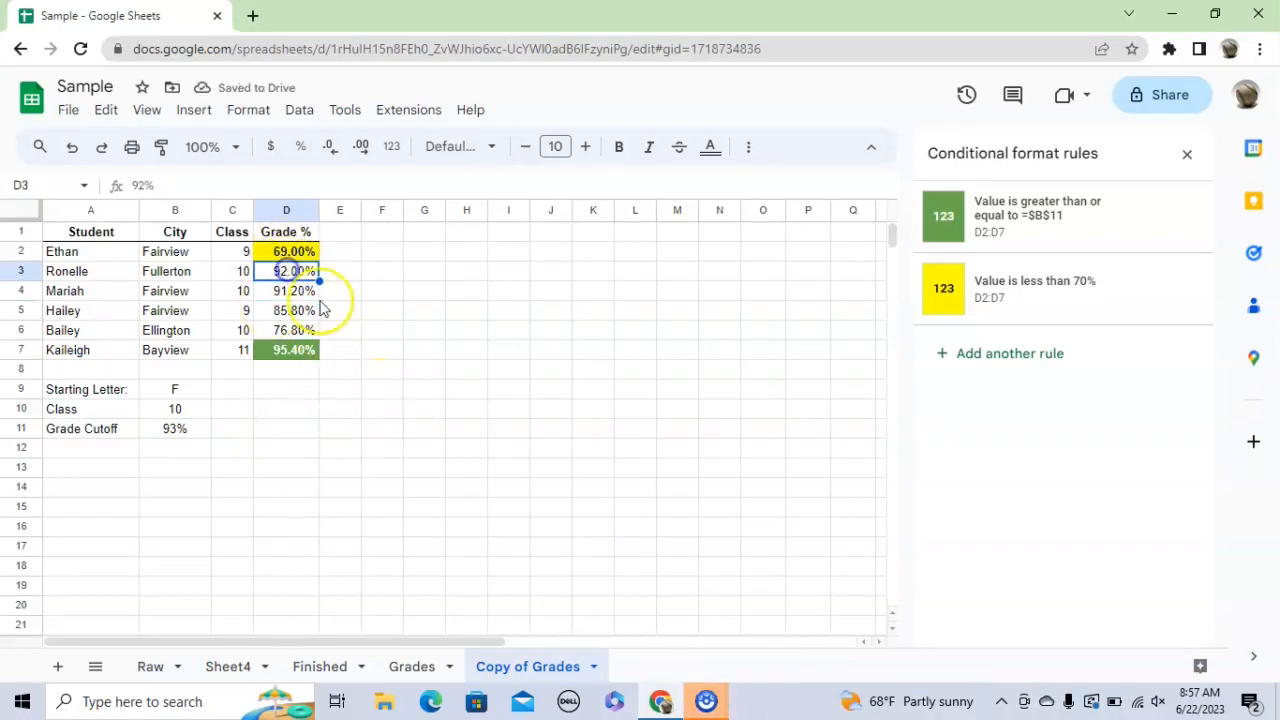
text(4)
key(Return)
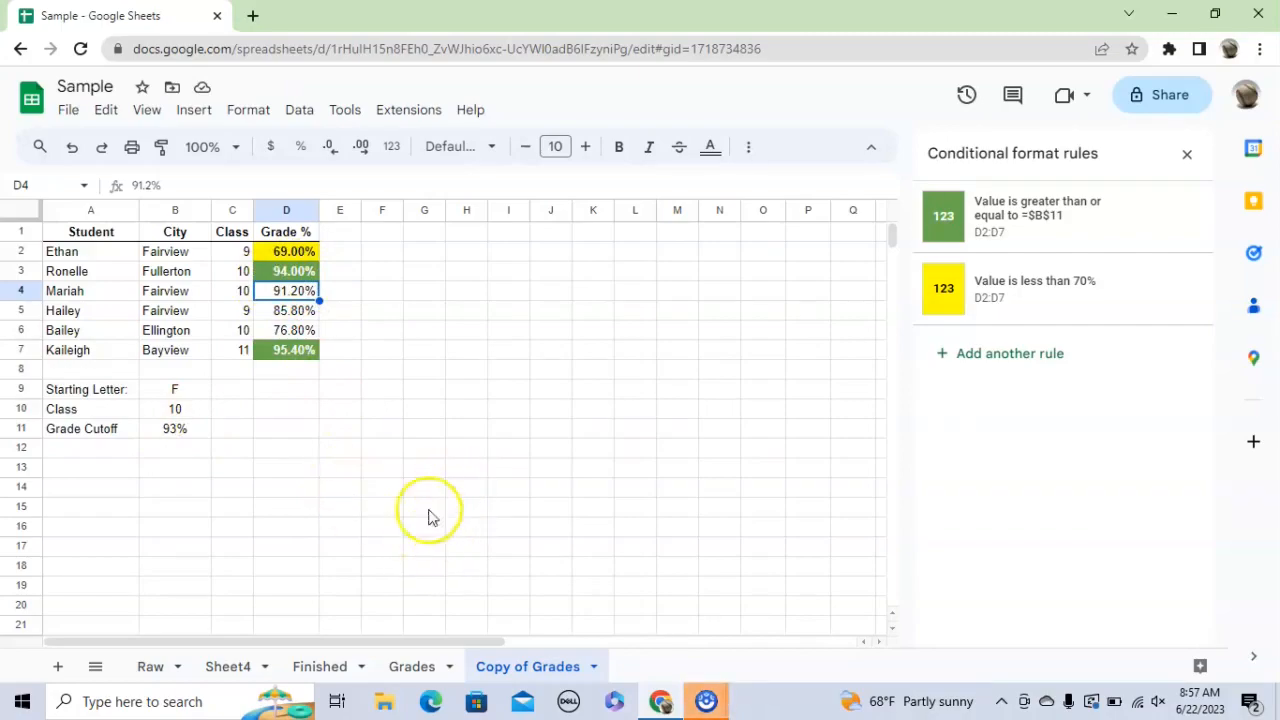
click(290, 352)
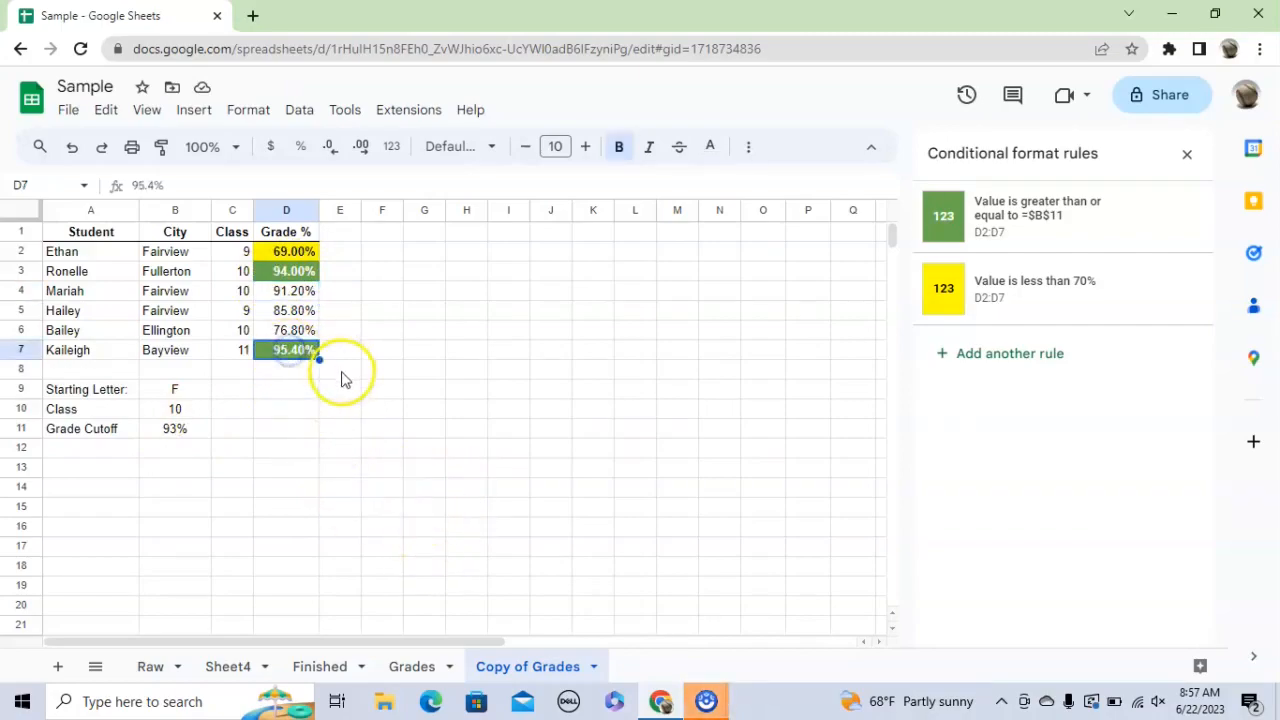